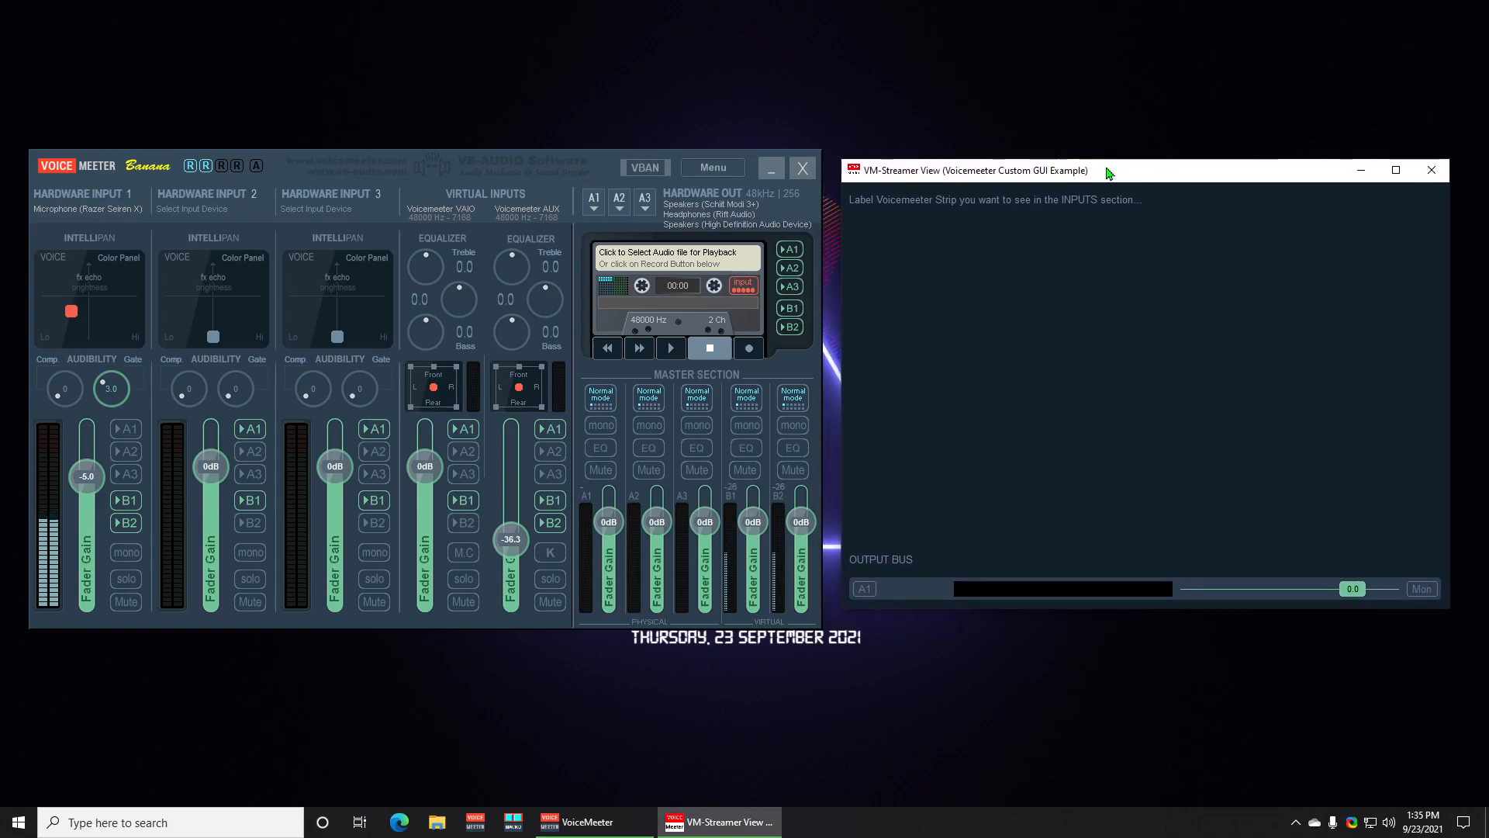
Label the Hardware Input 1 strip Mic so it shows in the streamer view.
{"action": "mouse_move", "coordinate": [969, 165]}
{"action": "left_mouse_down"}
{"action": "mouse_move", "coordinate": [997, 176]}
{"action": "mouse_move", "coordinate": [959, 180]}
{"action": "left_mouse_up"}
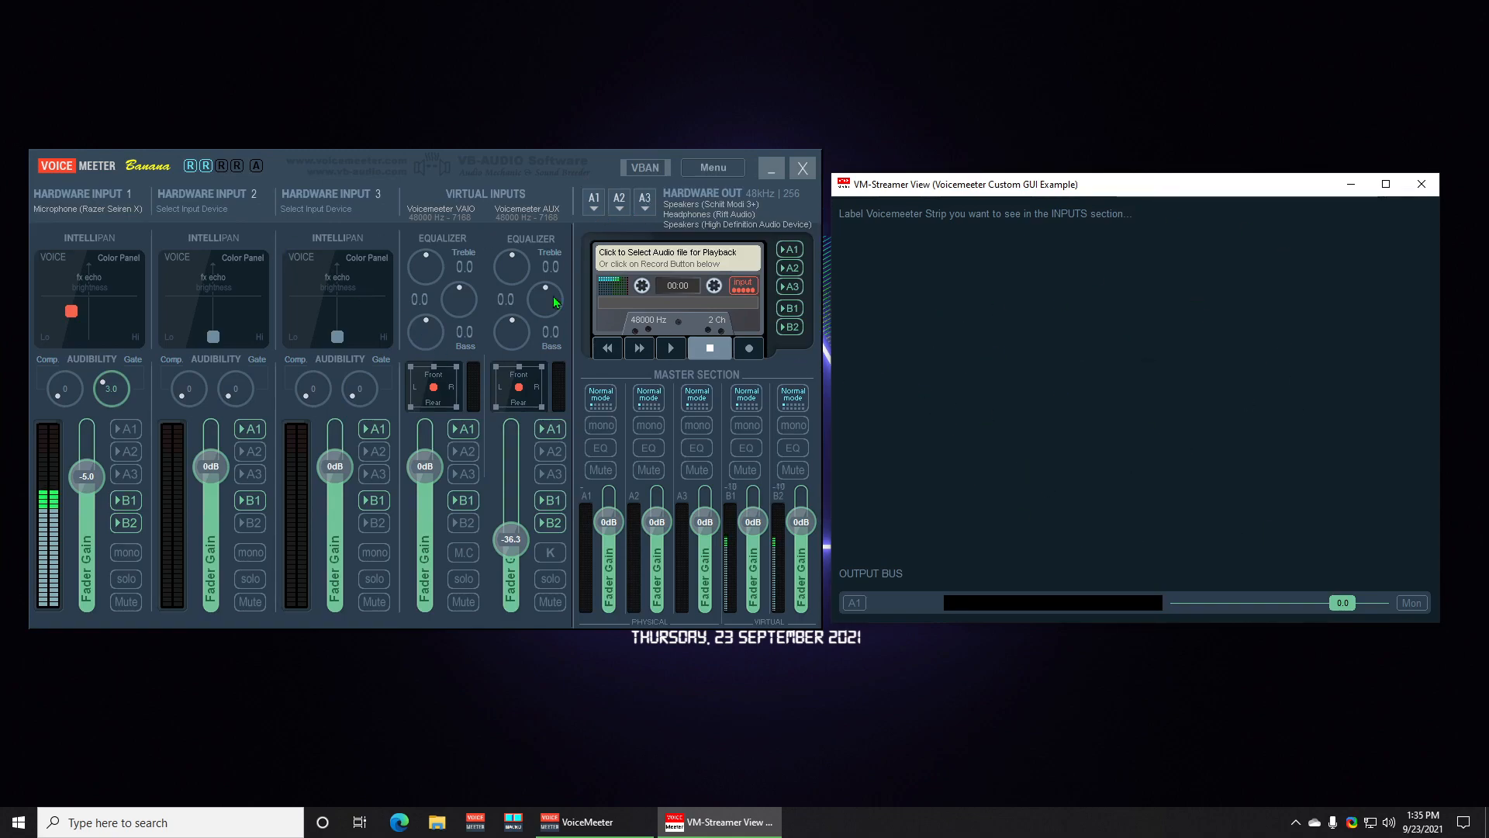
{"action": "right_click", "coordinate": [124, 196]}
{"action": "type", "text": "Mic"}
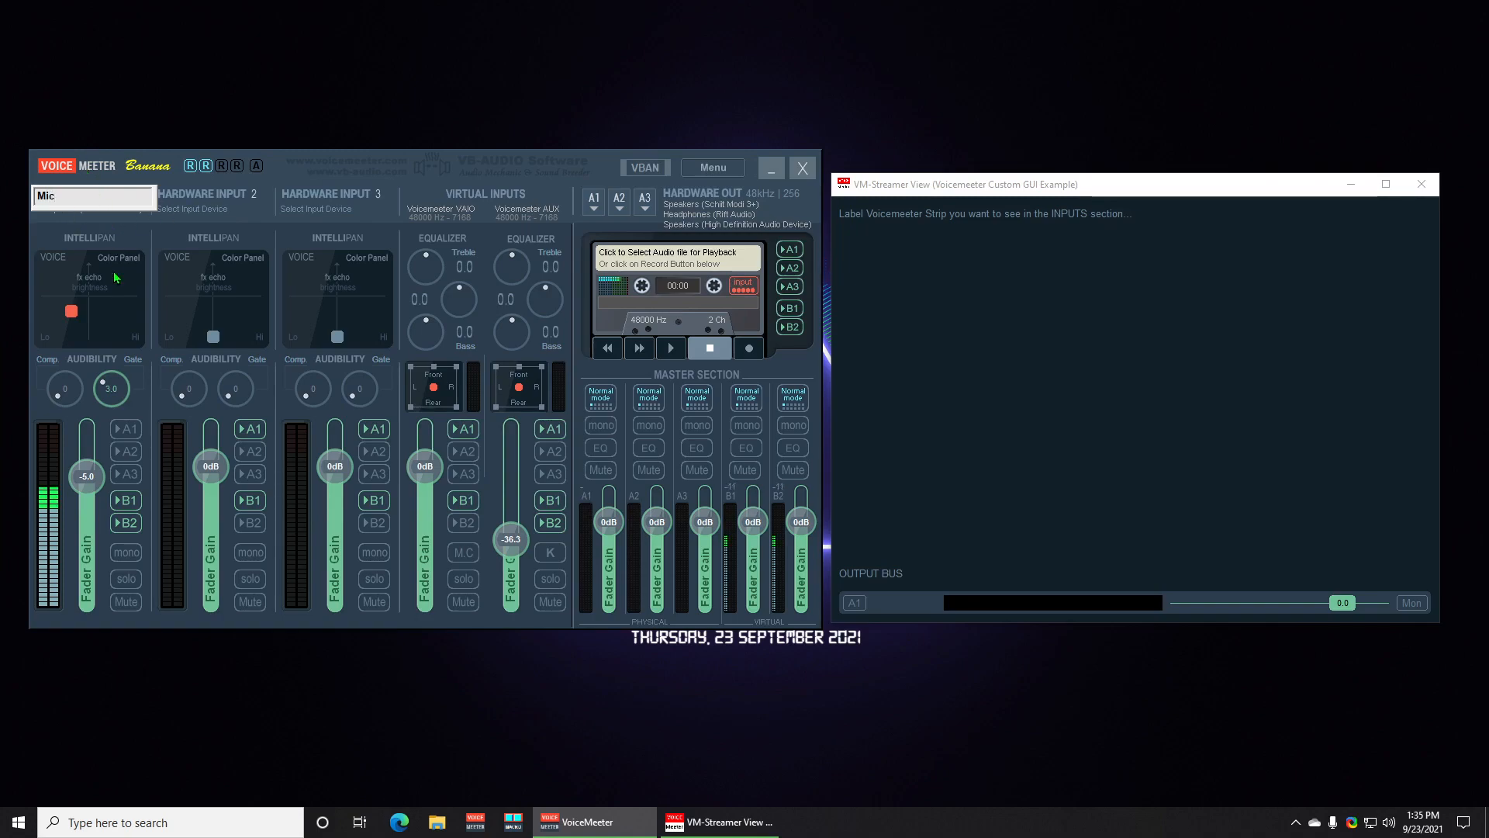
{"action": "key", "text": "Return"}
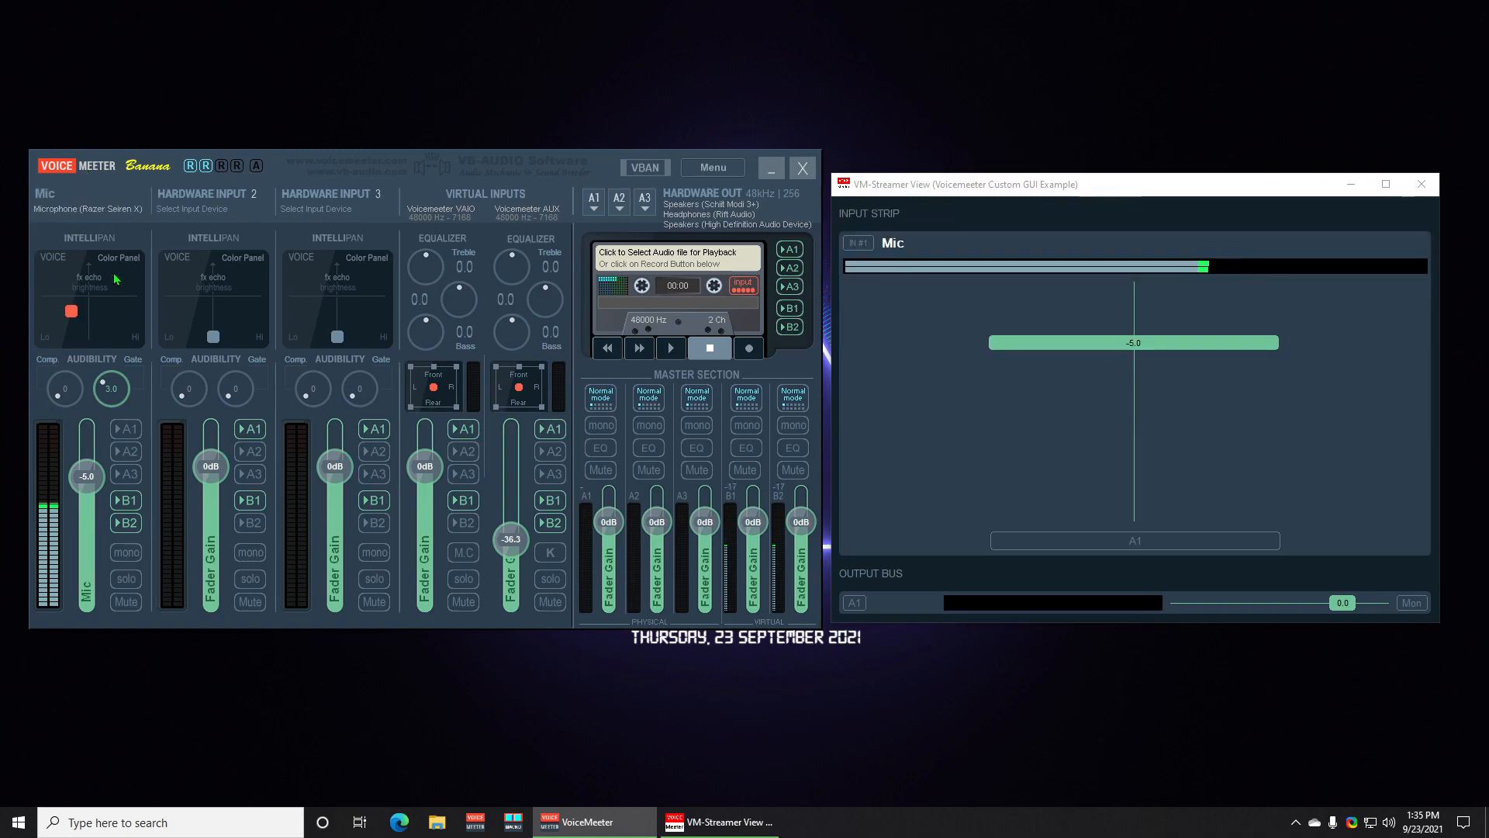
Try the Mic fader in the streamer view, and set the Mic strip's gain to -5 dB.
{"action": "mouse_move", "coordinate": [1142, 346]}
{"action": "left_mouse_down"}
{"action": "mouse_move", "coordinate": [1147, 438]}
{"action": "mouse_move", "coordinate": [1148, 353]}
{"action": "left_mouse_up"}
{"action": "right_click", "coordinate": [99, 494]}
{"action": "type", "text": "-5"}
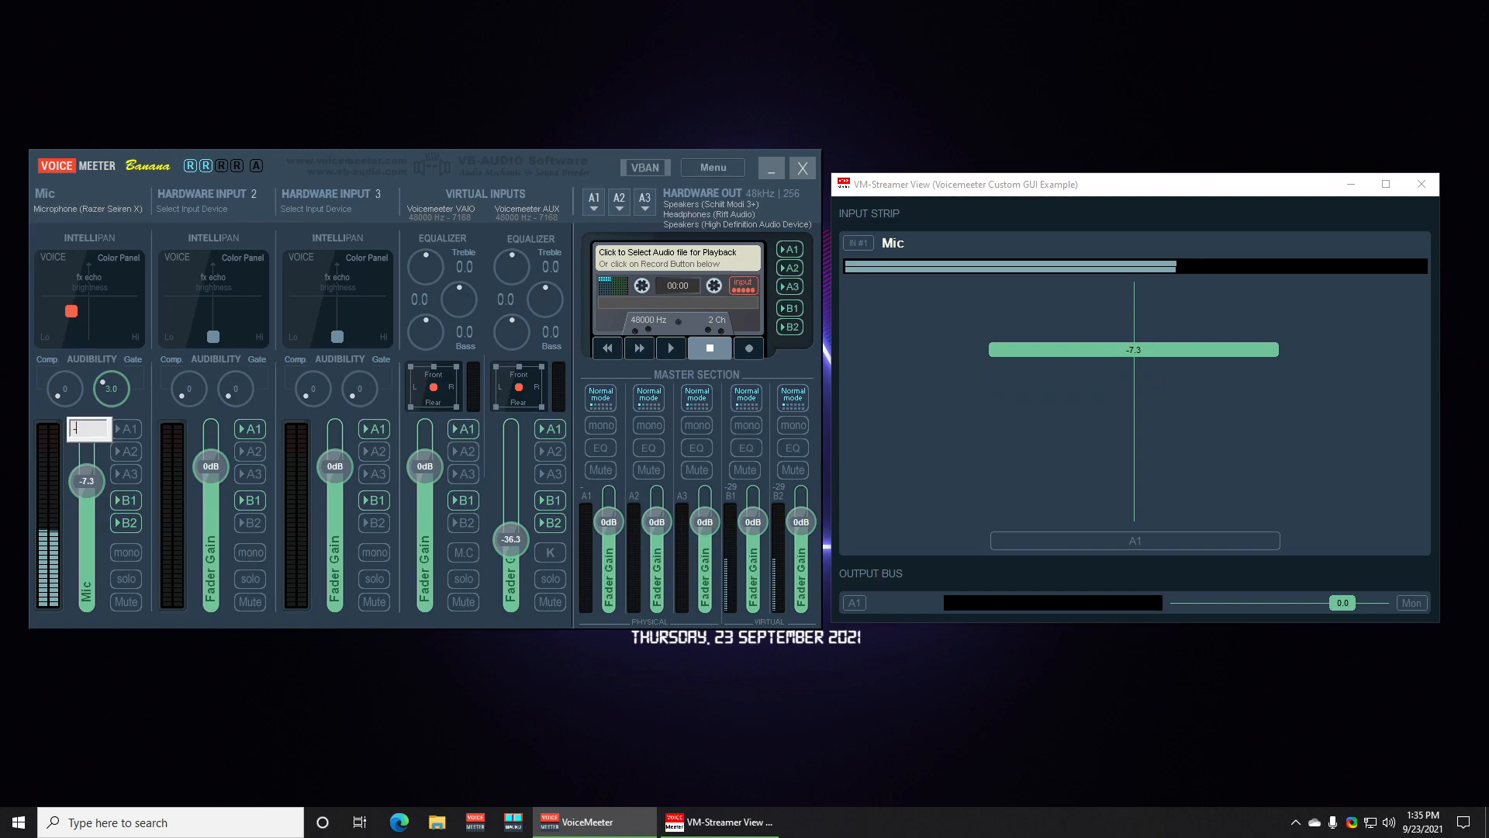
{"action": "key", "text": "Return"}
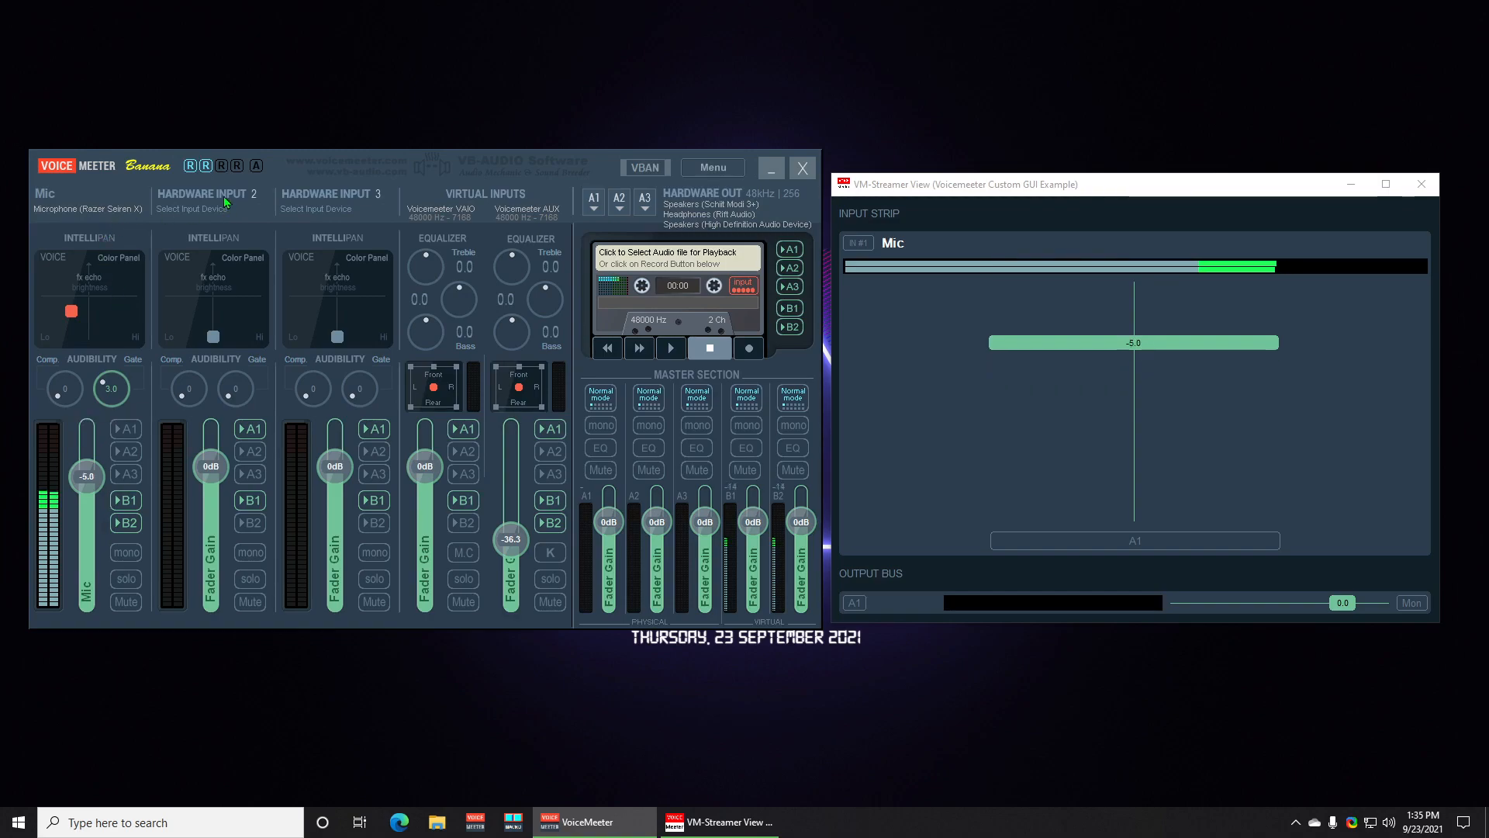
Label the Hardware Input 2 strip Discord, and assign CABLE Output (VB-Audio Virtual Cable) as its input device.
{"action": "right_click", "coordinate": [190, 203]}
{"action": "type", "text": "Discord"}
{"action": "key", "text": "Return"}
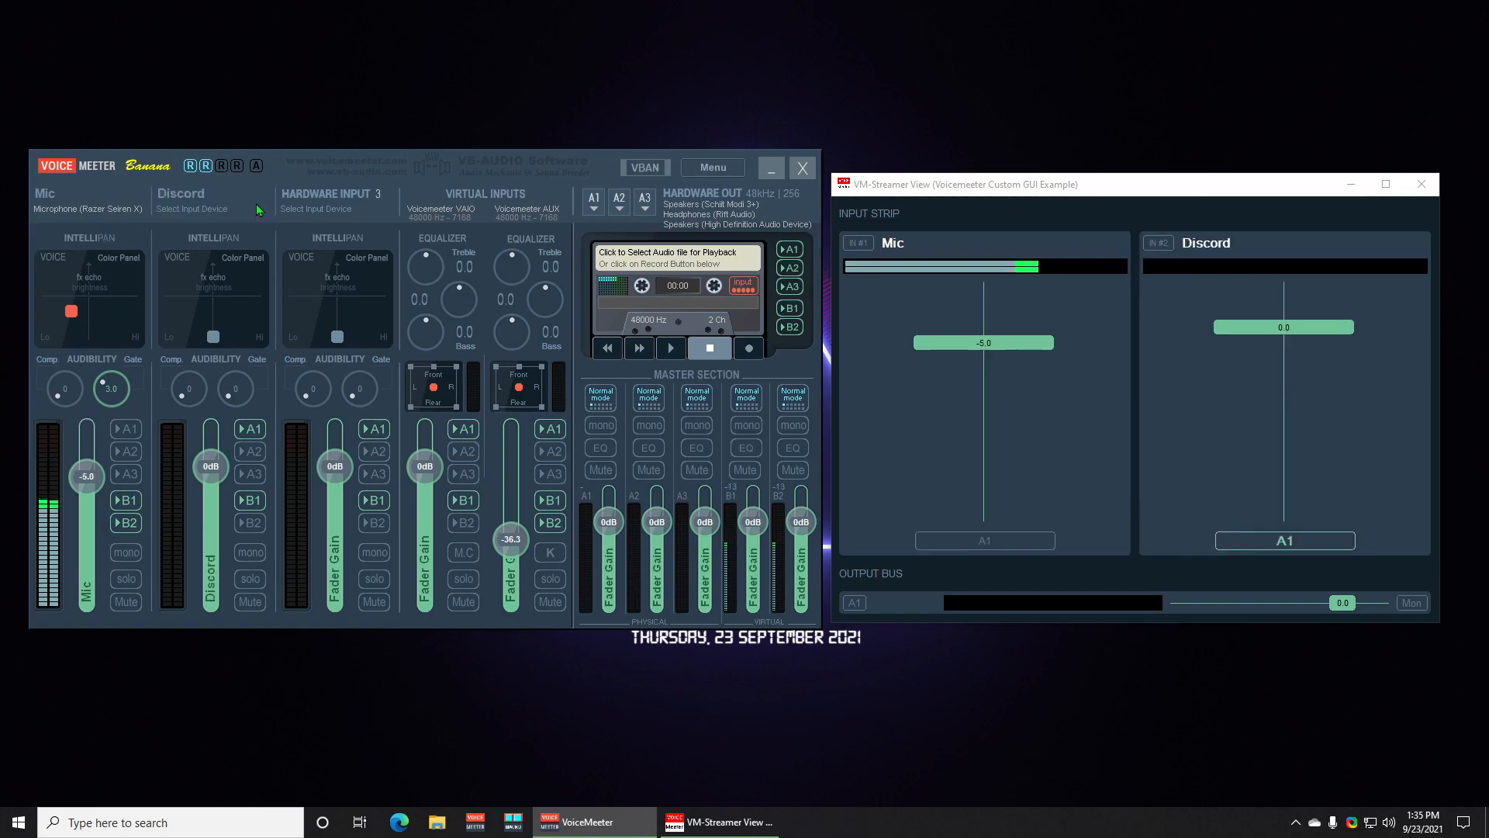
{"action": "left_click", "coordinate": [256, 203]}
{"action": "left_click", "coordinate": [219, 237]}
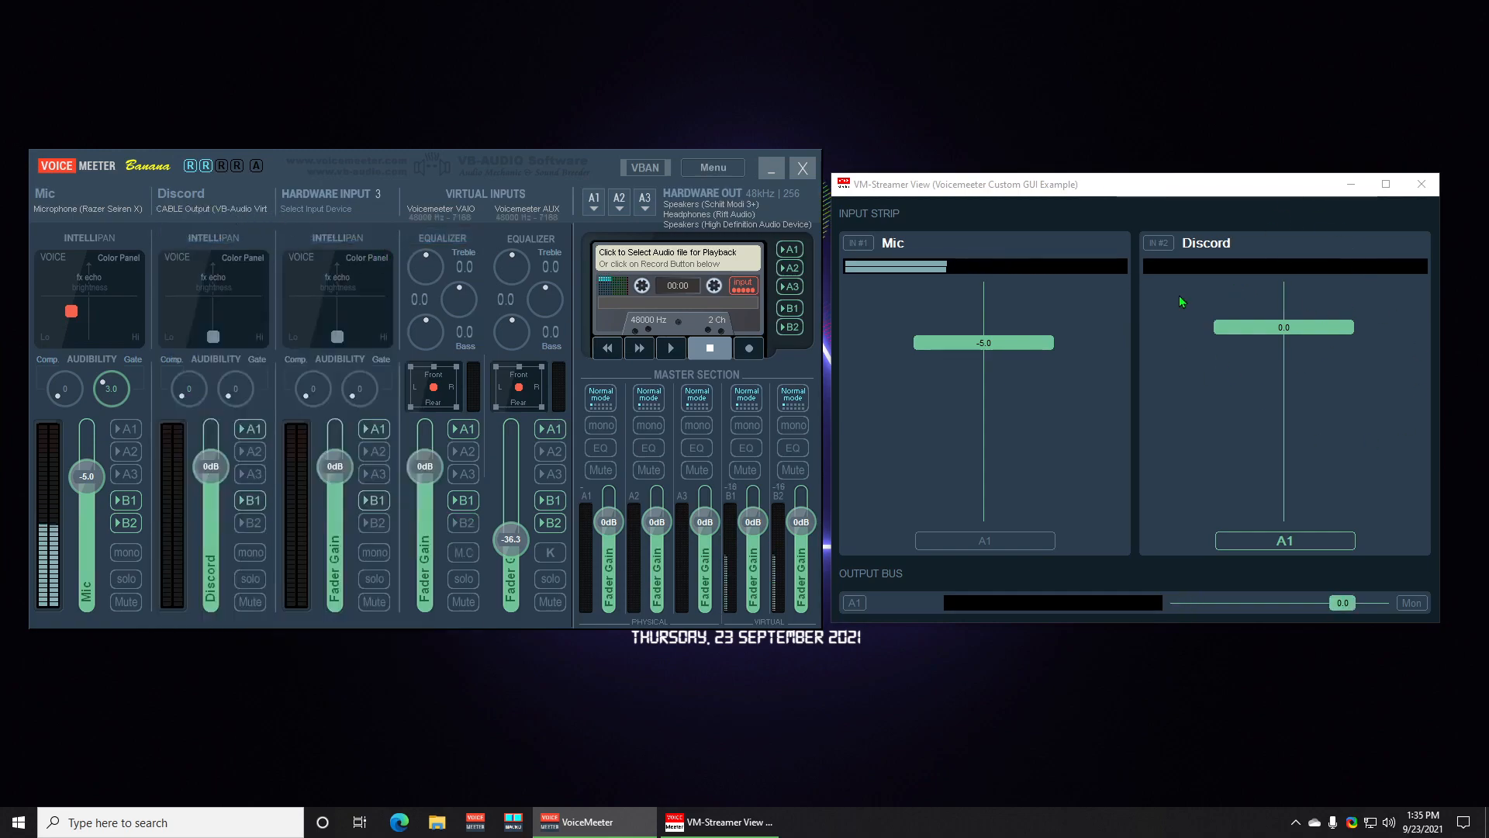
Lower the Discord gain to about -5.4 dB, and silence Hardware Input 3 at -60 dB with all its outputs disabled.
{"action": "left_click_drag", "start_coordinate": [1288, 338], "coordinate": [1262, 368]}
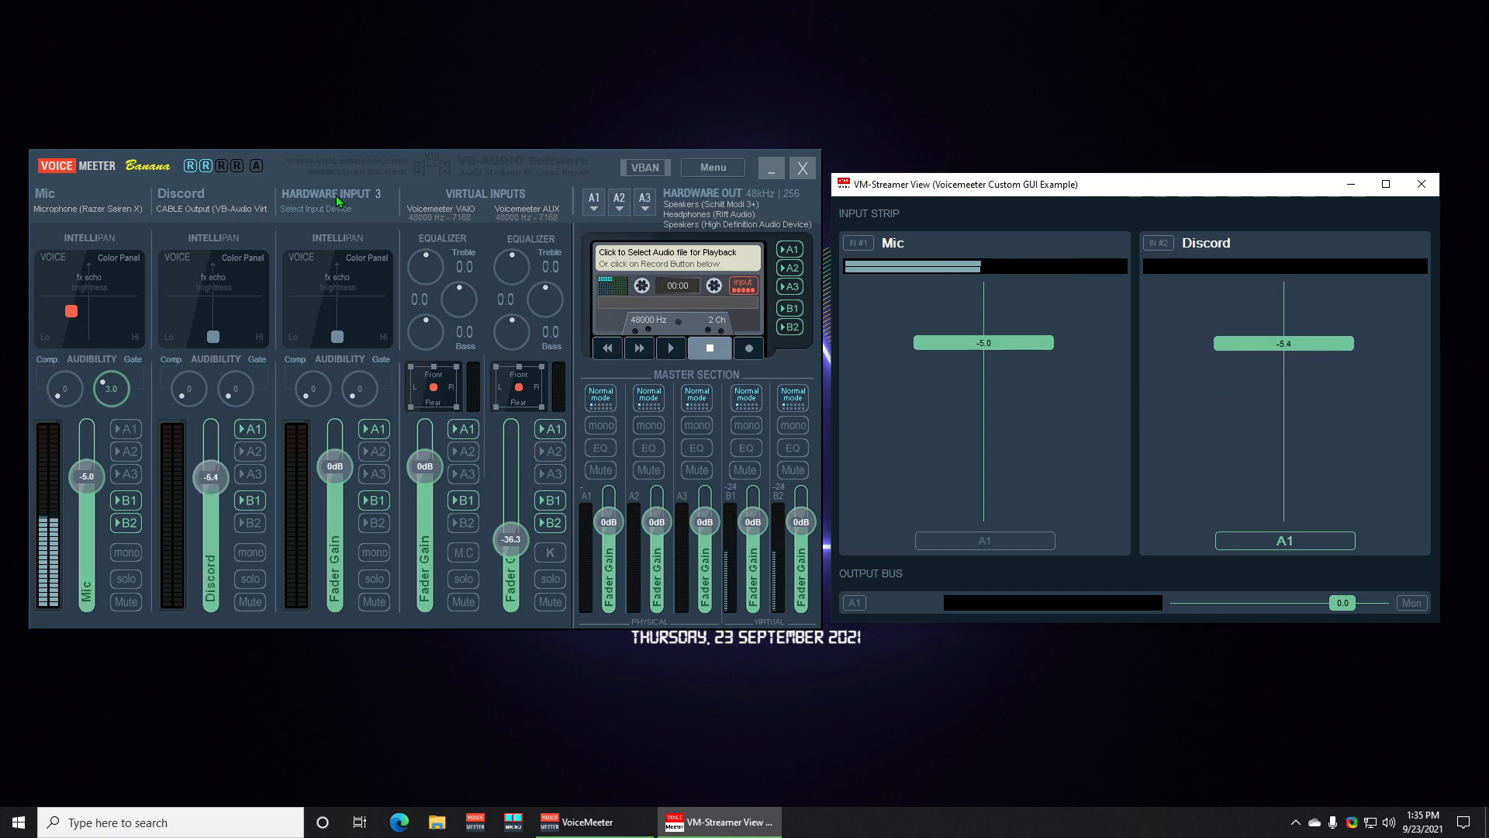
{"action": "left_click_drag", "start_coordinate": [334, 466], "coordinate": [356, 672]}
{"action": "left_click", "coordinate": [377, 500]}
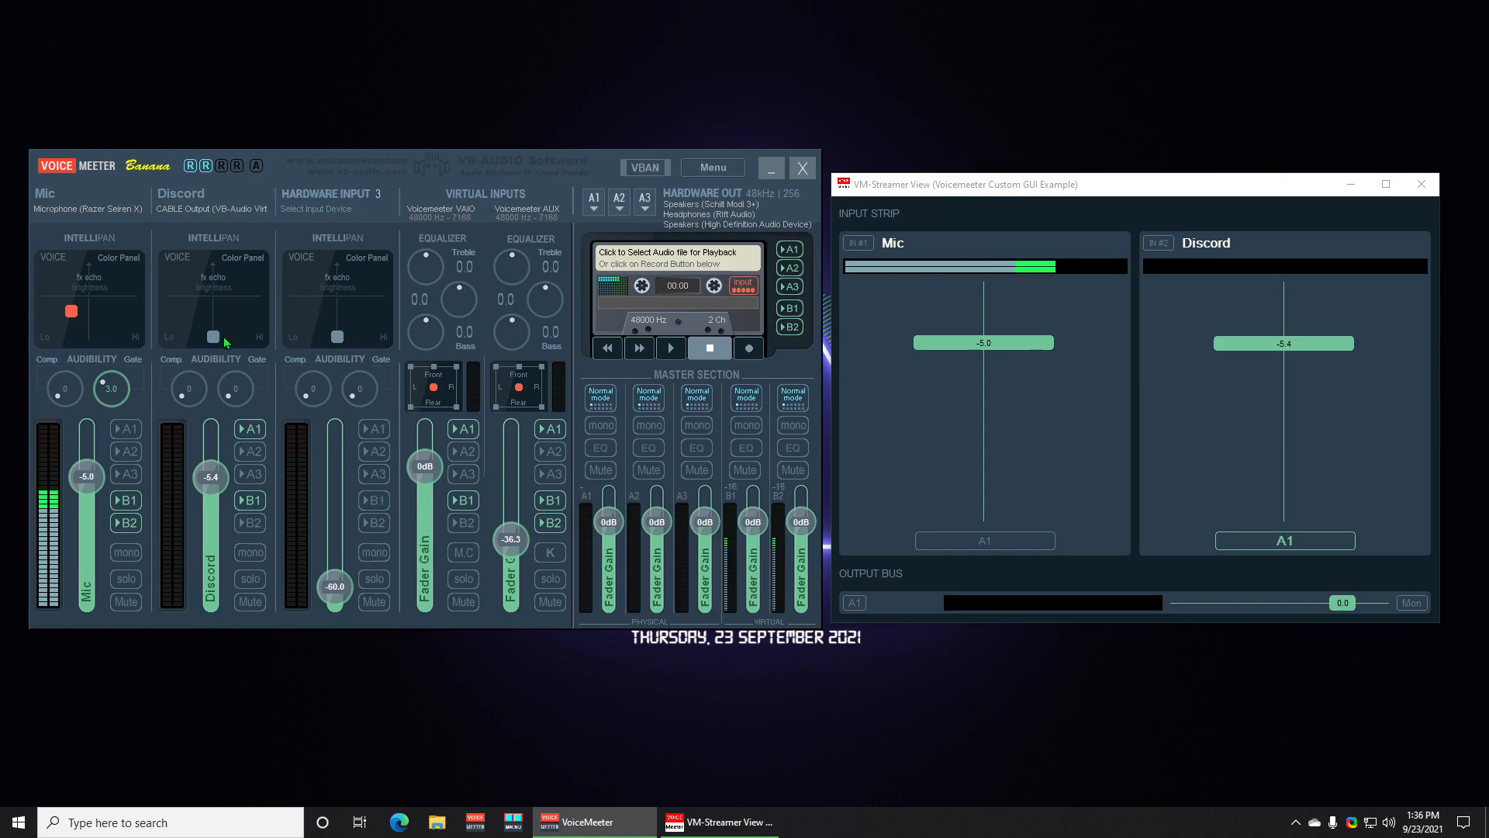
Label the Voicemeeter VAIO virtual input strip Game/Desktop.
{"action": "left_click", "coordinate": [463, 205]}
{"action": "type", "text": "G"}
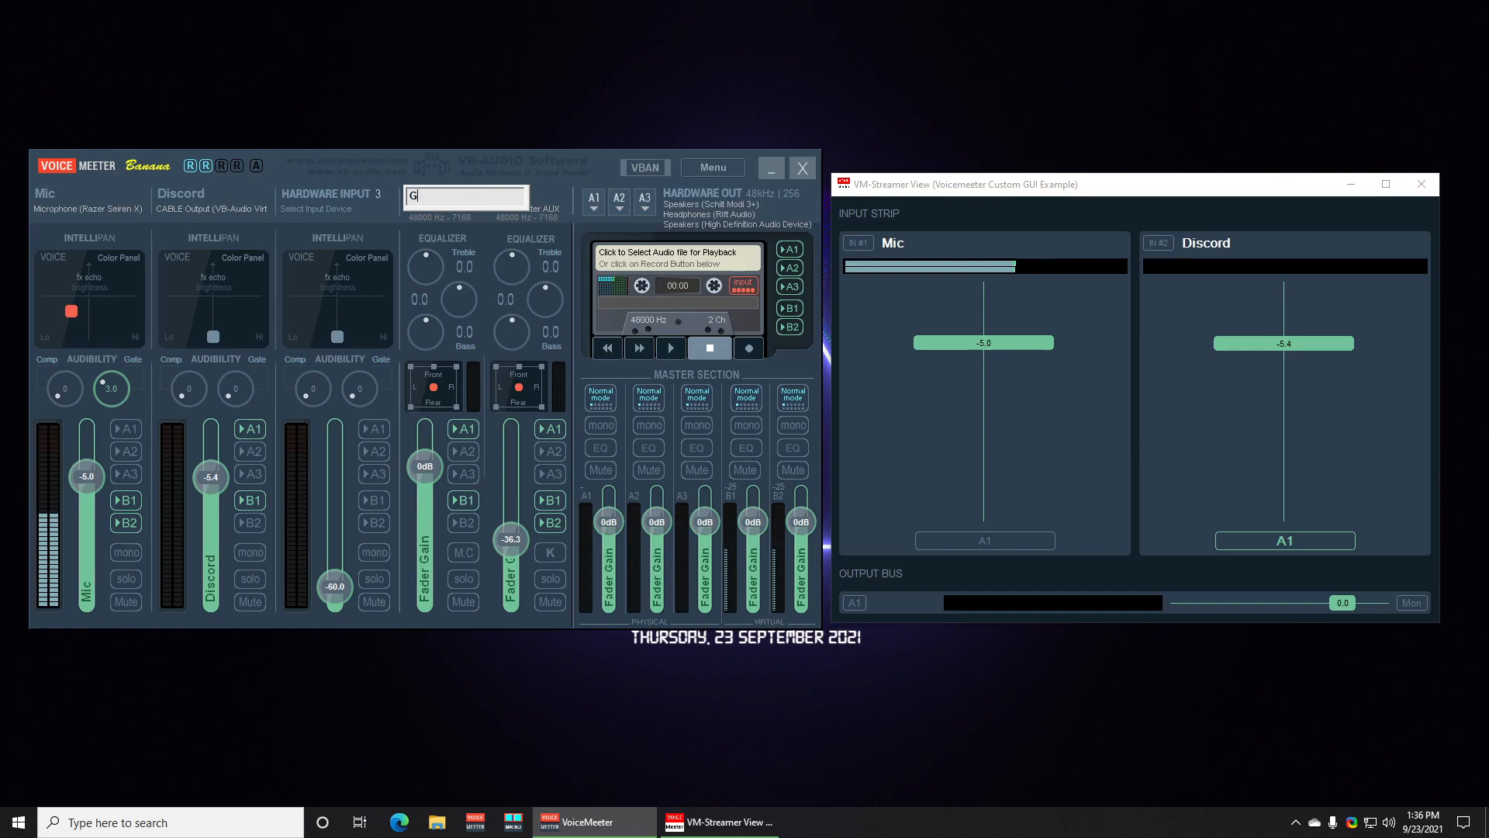
{"action": "type", "text": "ame/Desktop"}
{"action": "key", "text": "Return"}
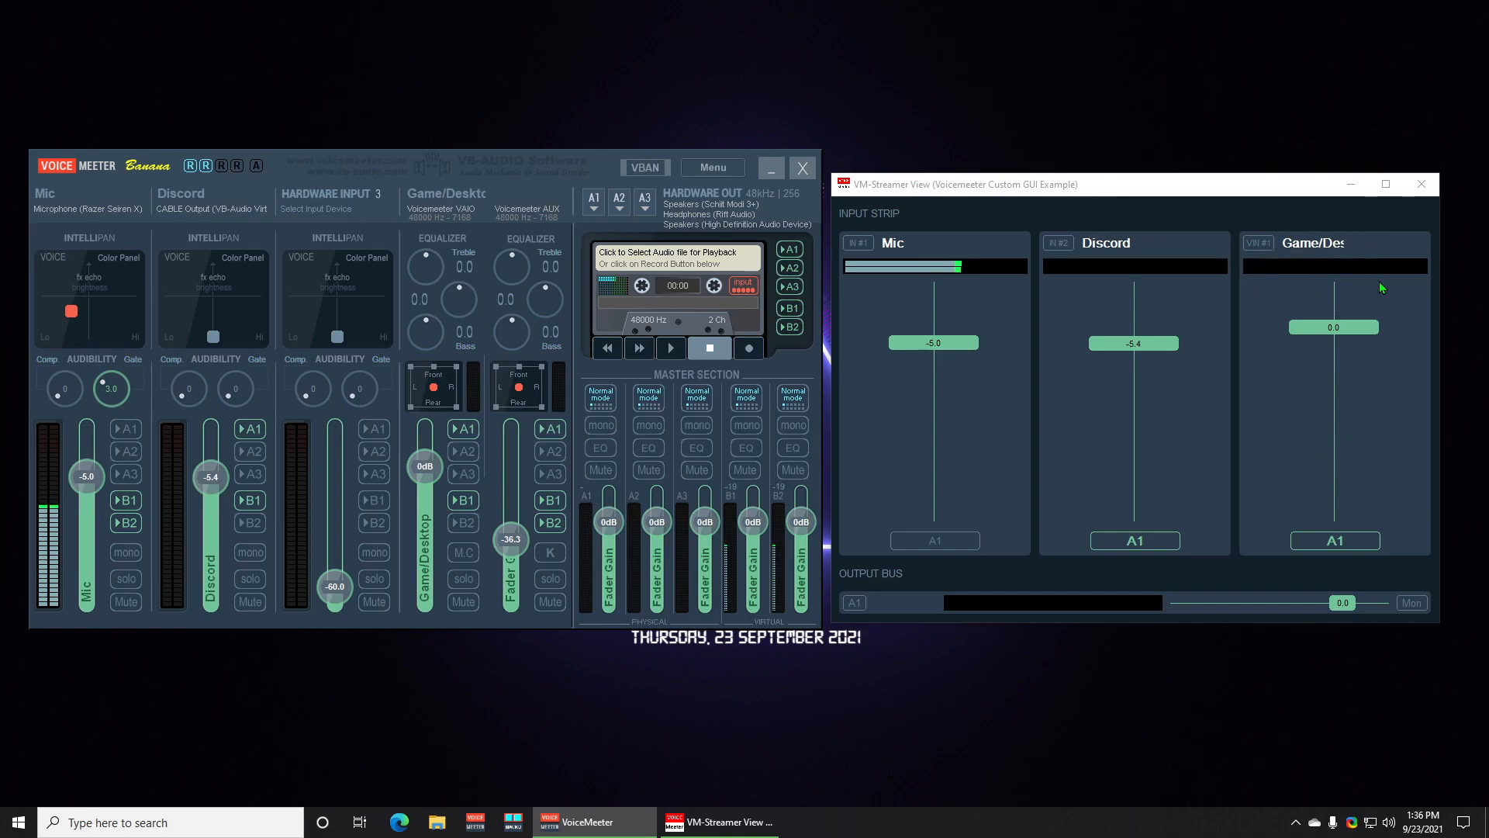
Label the Voicemeeter AUX virtual input strip Spotify/Browser.
{"action": "double_click", "coordinate": [532, 200]}
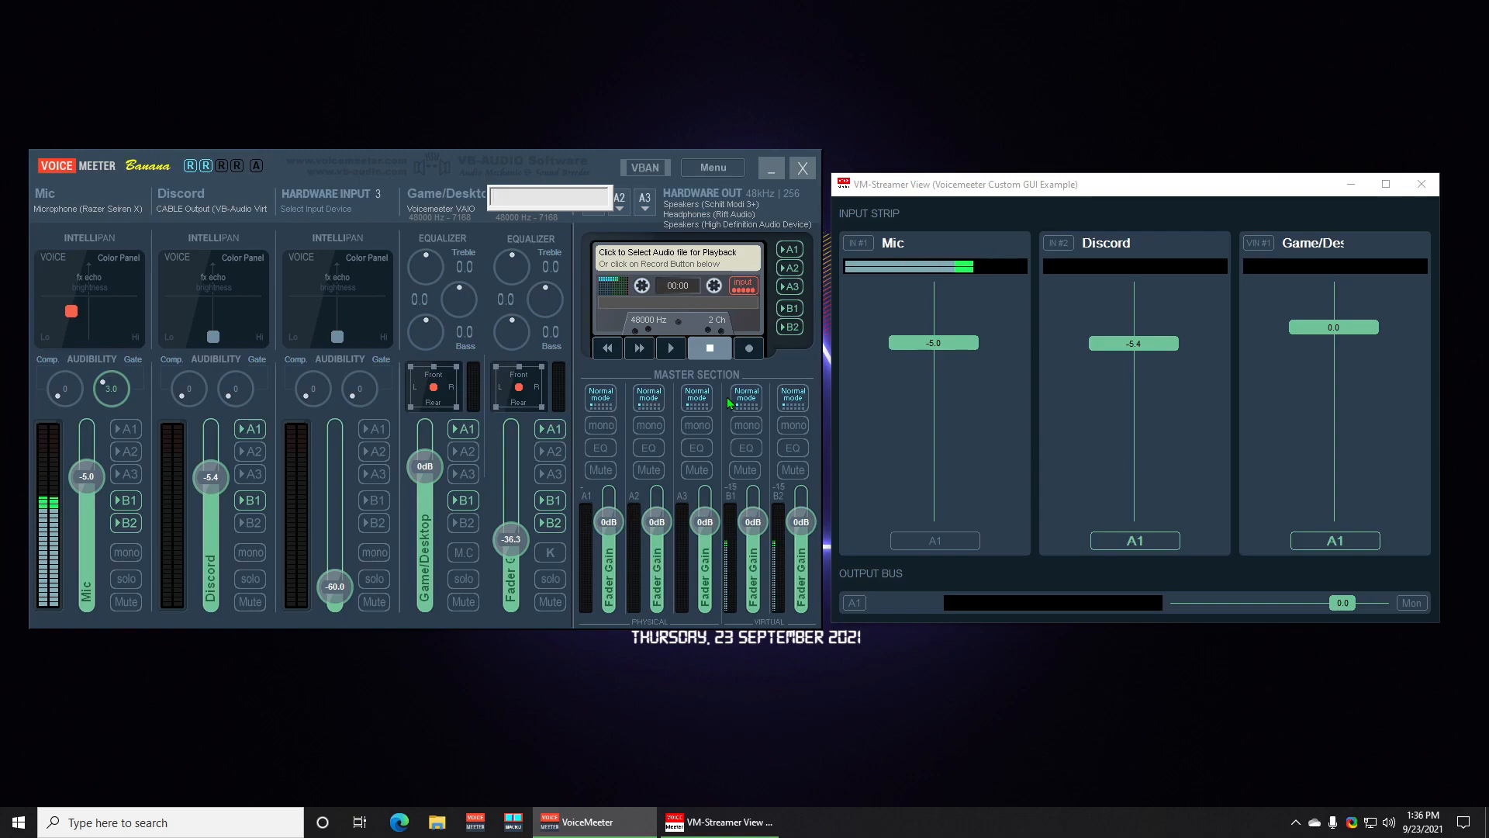
{"action": "type", "text": "Spotify/"}
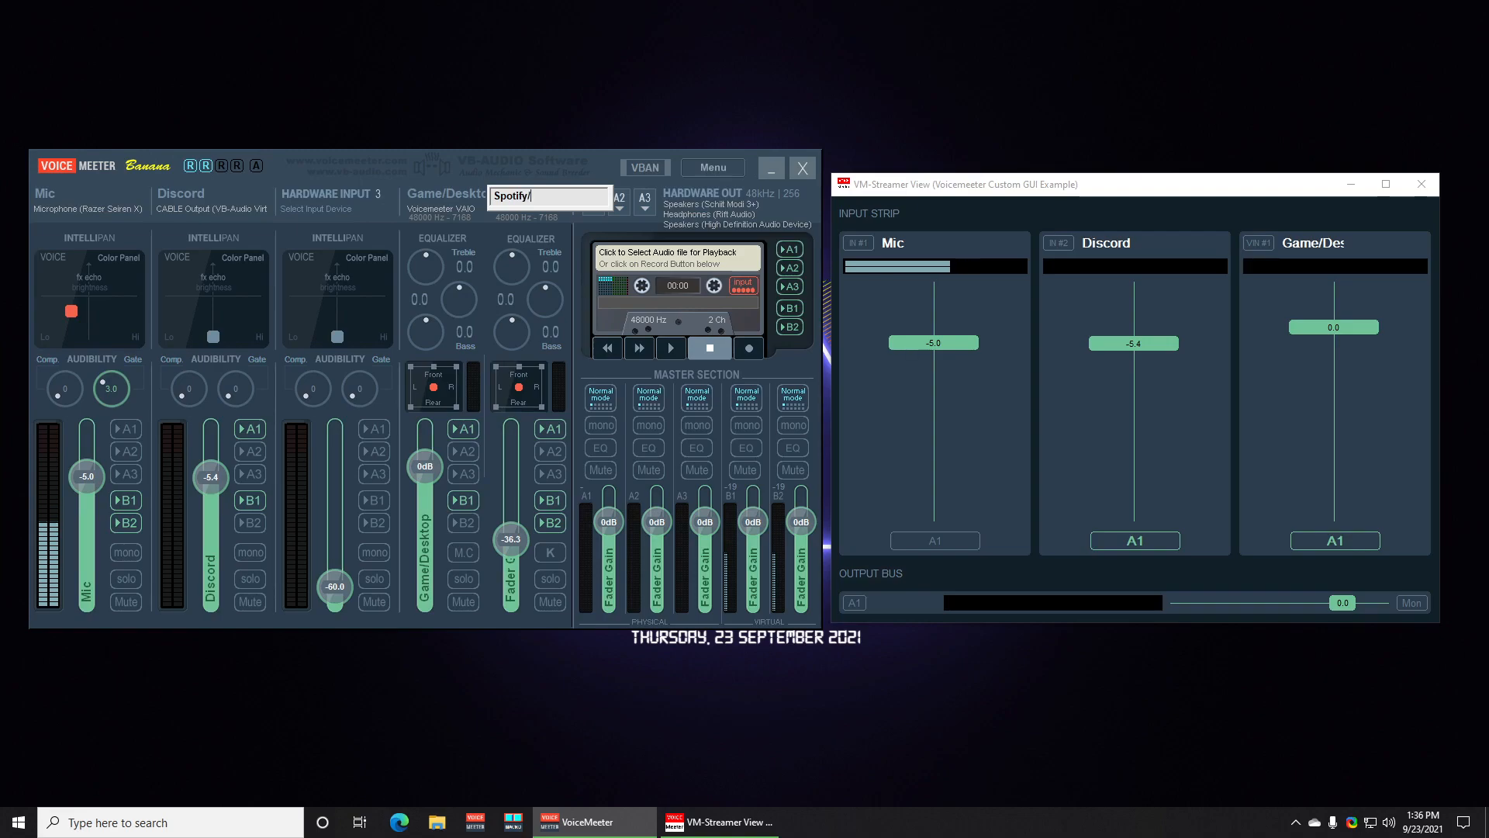
{"action": "type", "text": "Browser"}
{"action": "key", "text": "Return"}
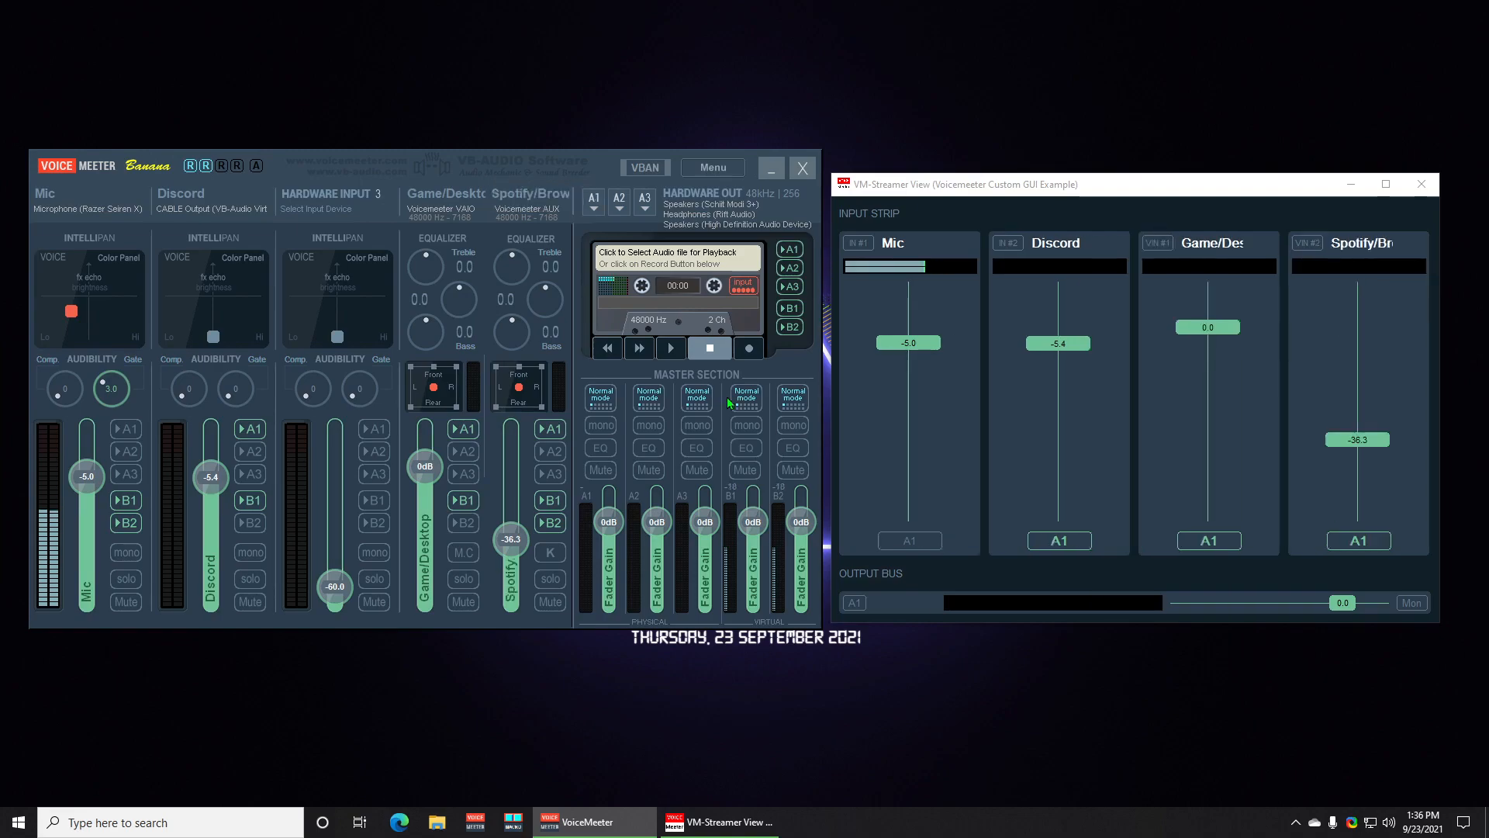
Adjust the Spotify/Browser gain to about -20 dB using the streamer view fader.
{"action": "mouse_move", "coordinate": [511, 543]}
{"action": "left_mouse_down"}
{"action": "mouse_move", "coordinate": [511, 513]}
{"action": "mouse_move", "coordinate": [508, 541]}
{"action": "left_mouse_up"}
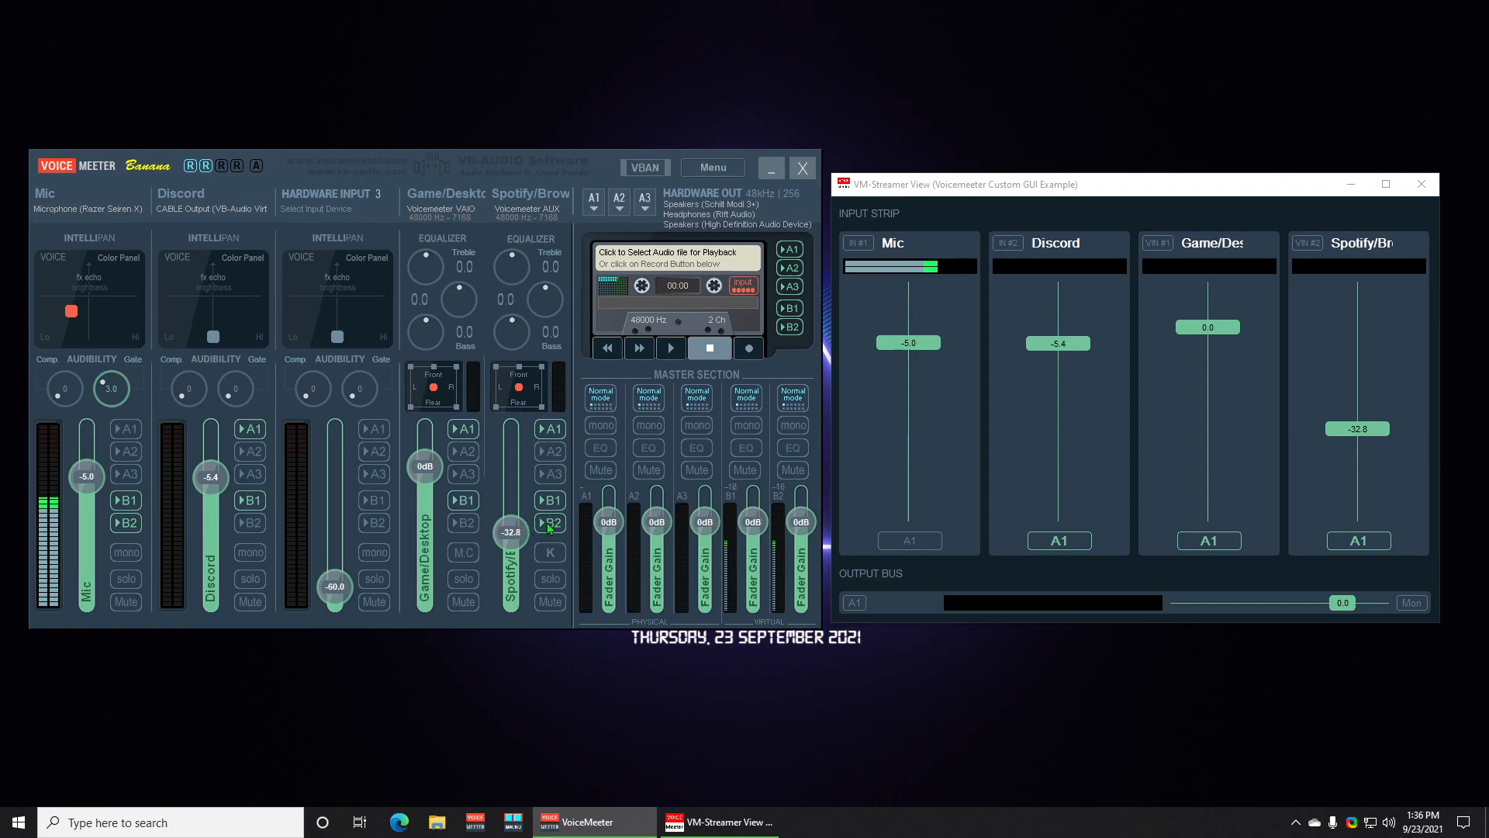
{"action": "left_click_drag", "start_coordinate": [1358, 429], "coordinate": [1290, 446]}
{"action": "mouse_move", "coordinate": [1351, 388]}
{"action": "left_mouse_down"}
{"action": "mouse_move", "coordinate": [1352, 405]}
{"action": "mouse_move", "coordinate": [1353, 390]}
{"action": "left_mouse_up"}
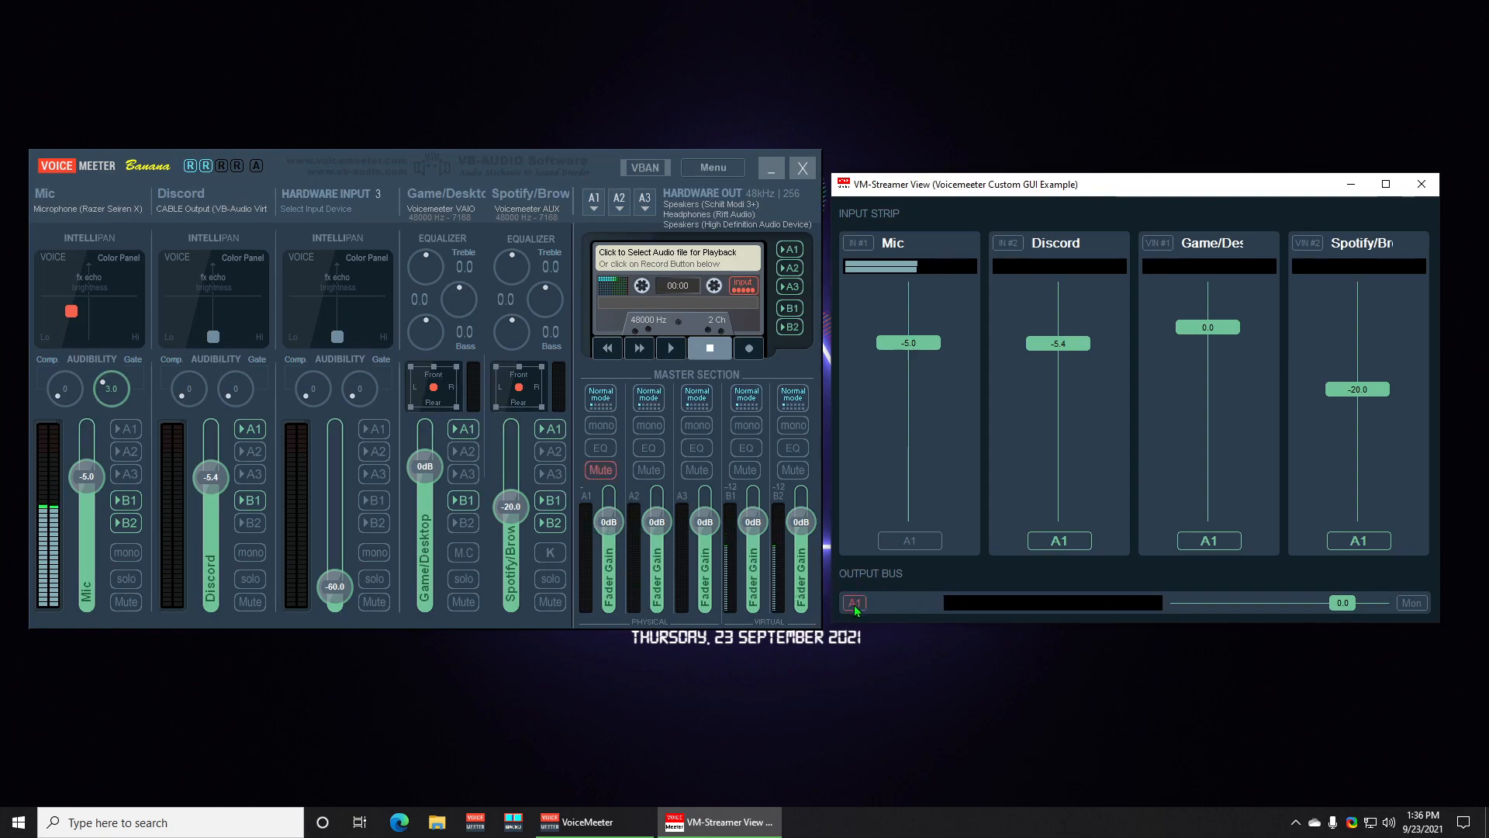
Label the A1 output bus Headphones.
{"action": "right_click", "coordinate": [609, 589]}
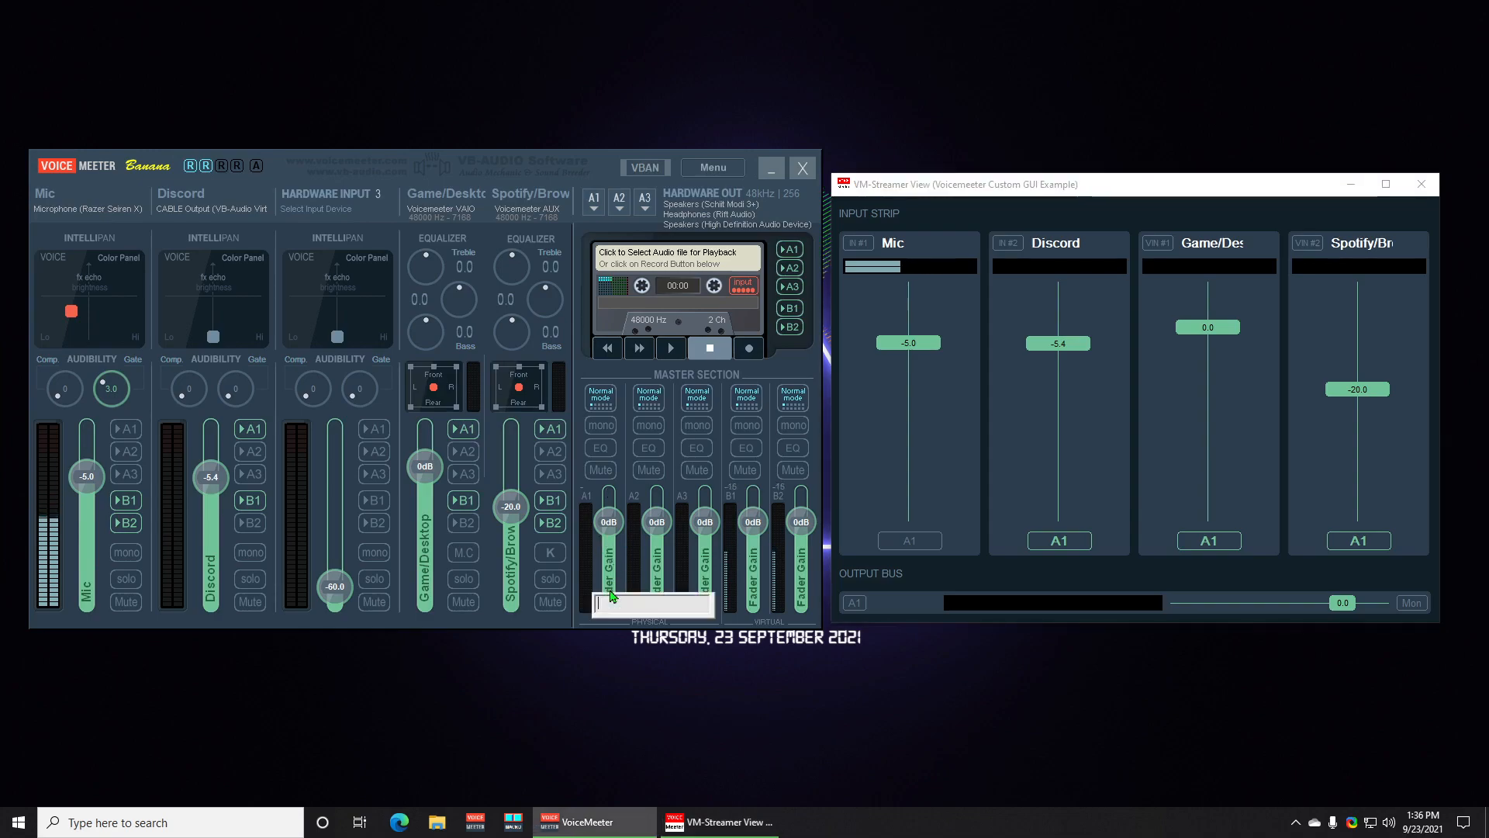
{"action": "type", "text": "Headphones"}
{"action": "key", "text": "Return"}
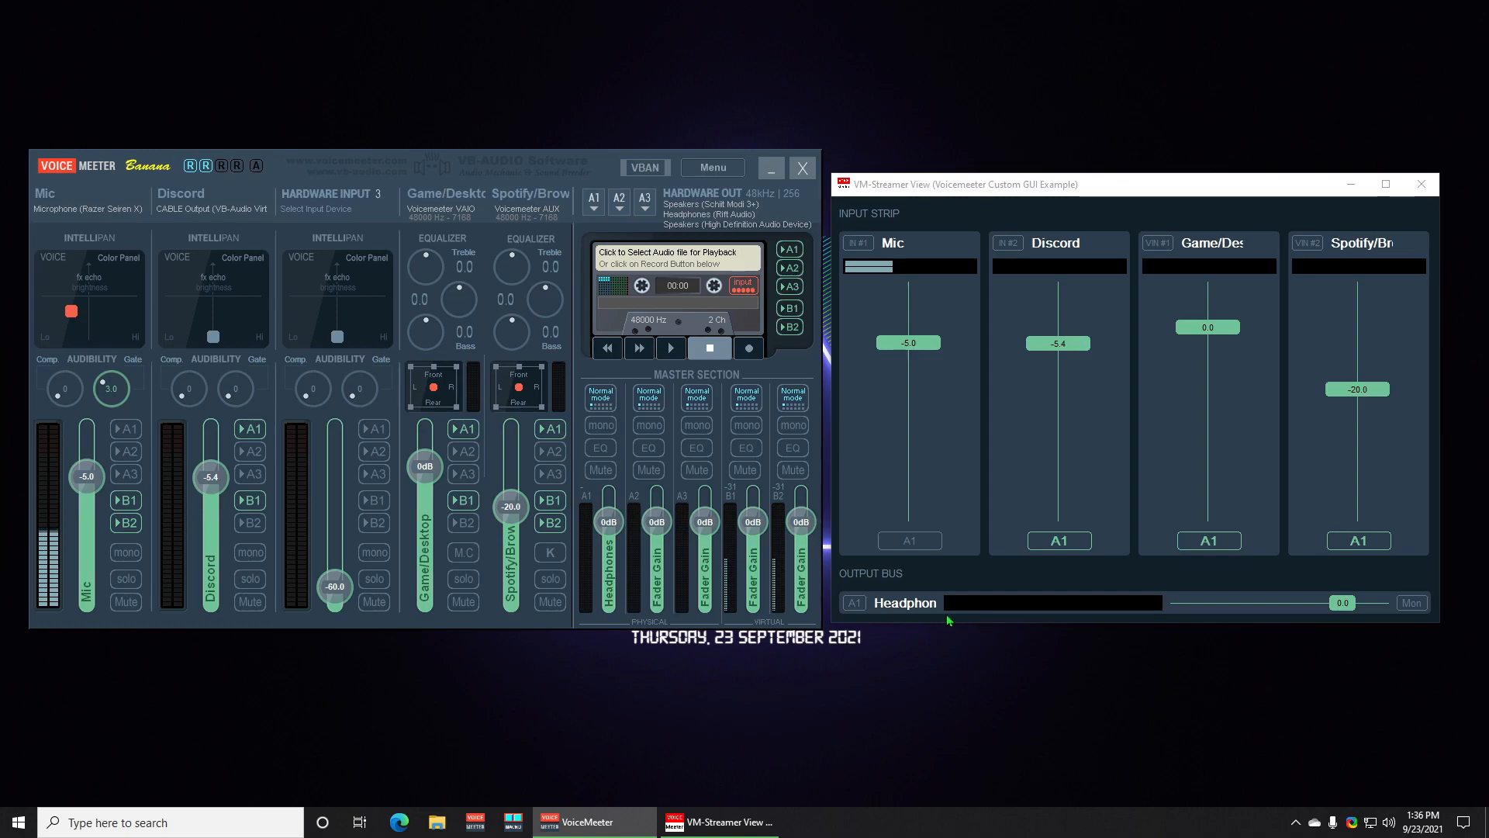
Label the A2 output bus Rift.
{"action": "double_click", "coordinate": [667, 571]}
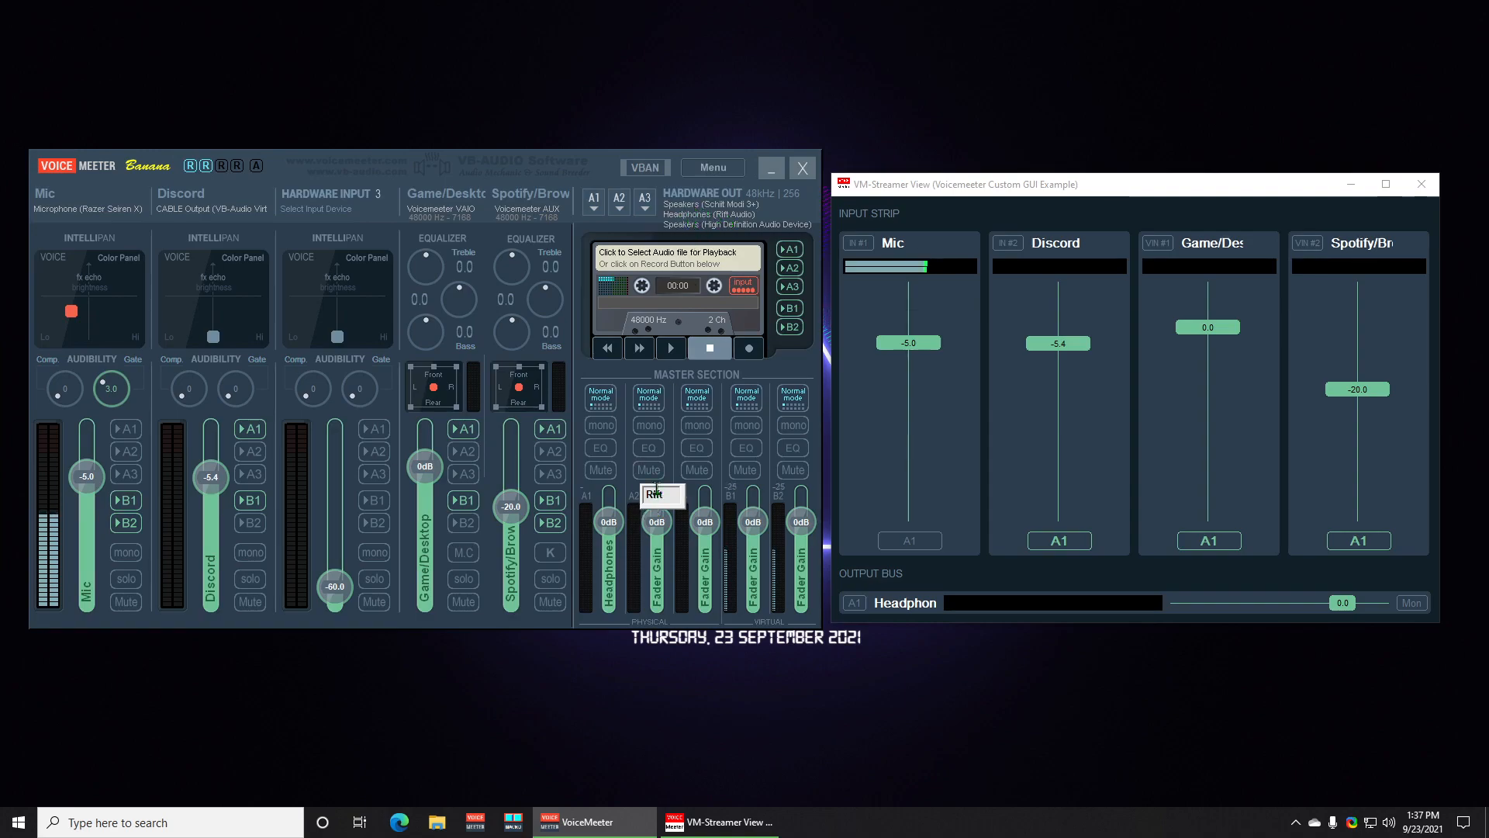
{"action": "key", "text": "Return"}
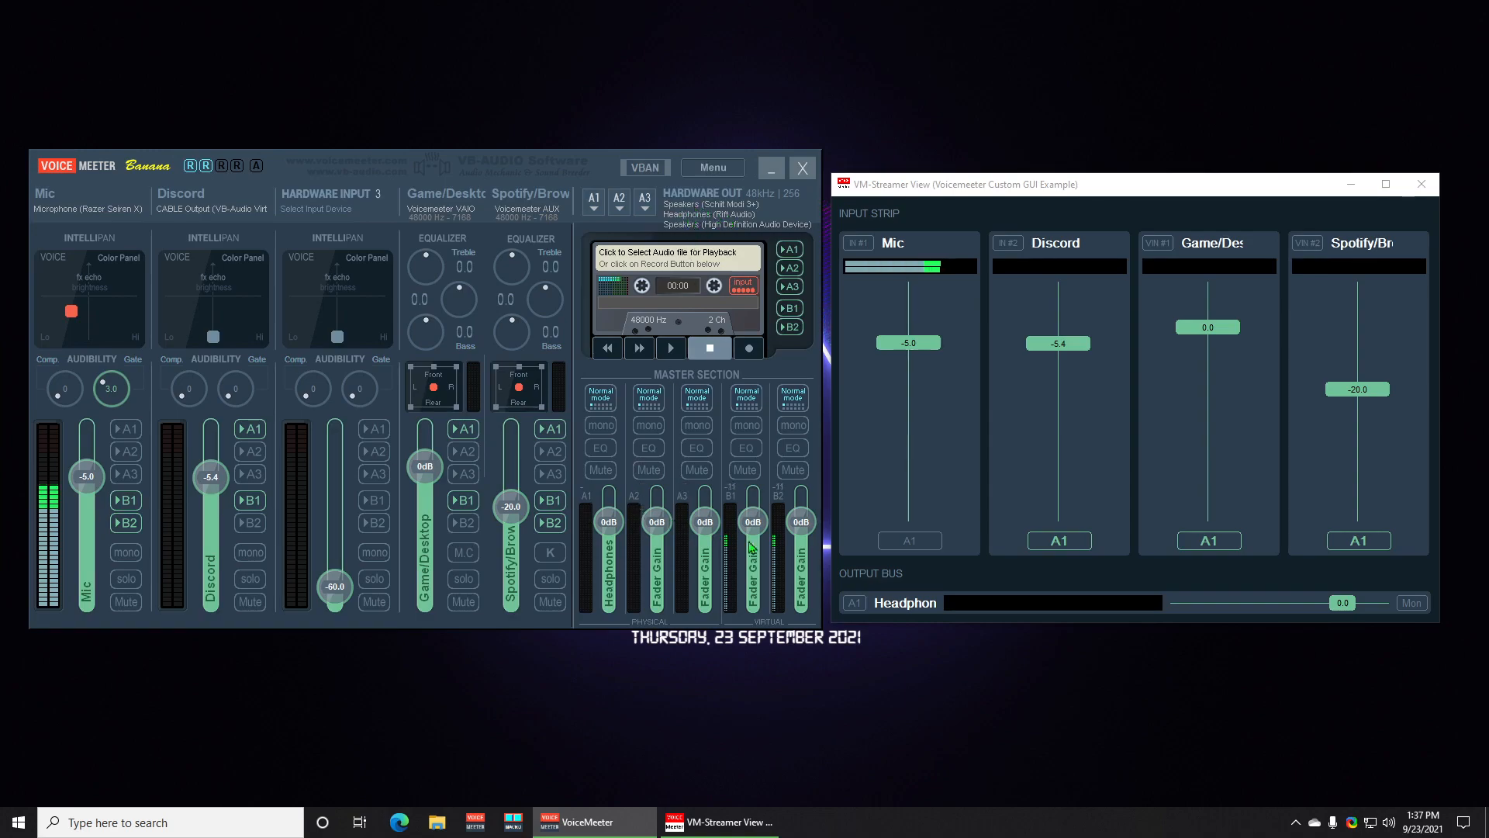
{"action": "left_click", "coordinate": [658, 606]}
{"action": "type", "text": "Ri"}
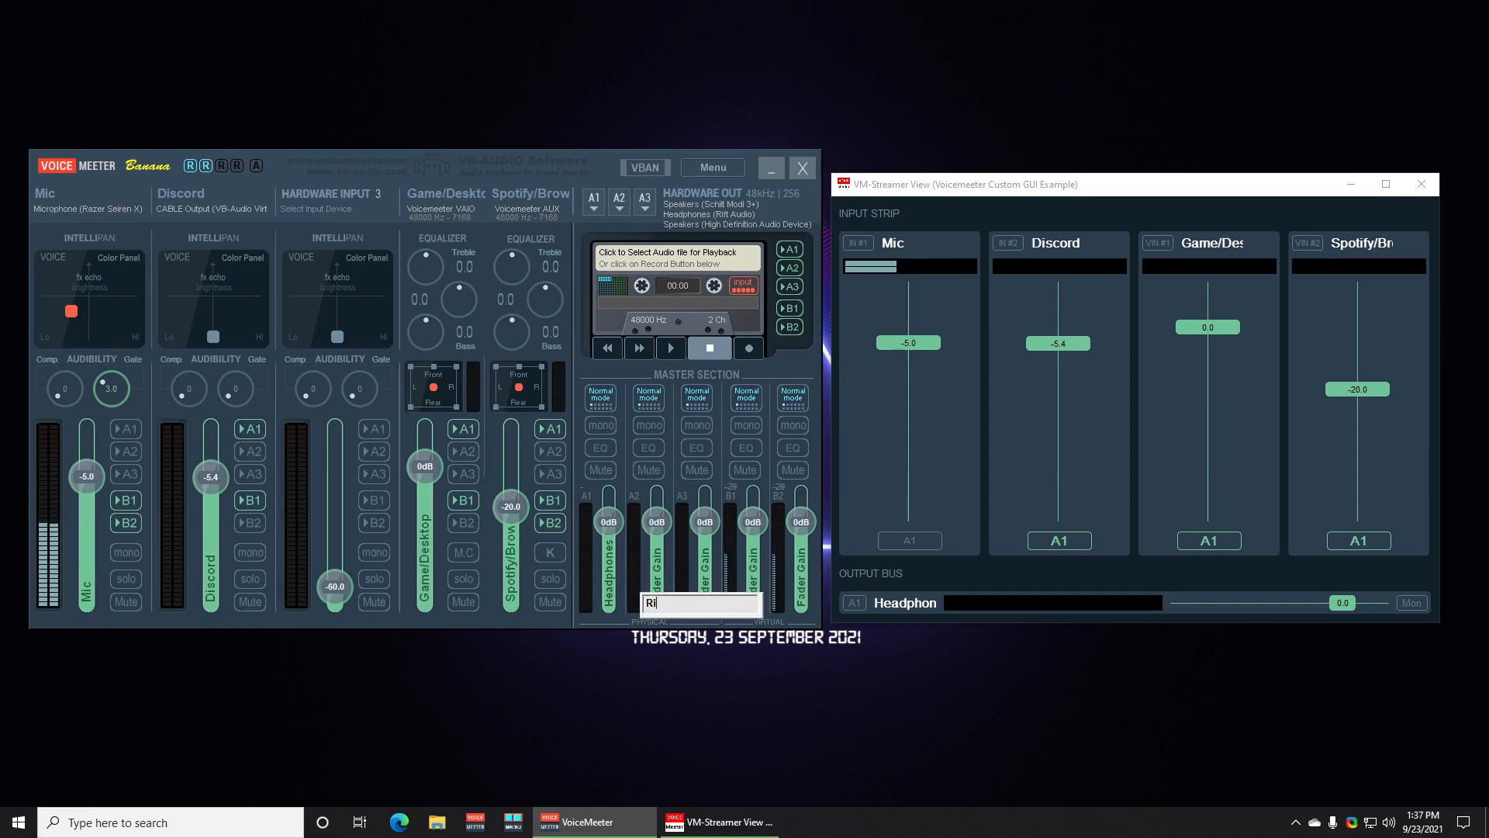
{"action": "type", "text": "ft"}
{"action": "key", "text": "Return"}
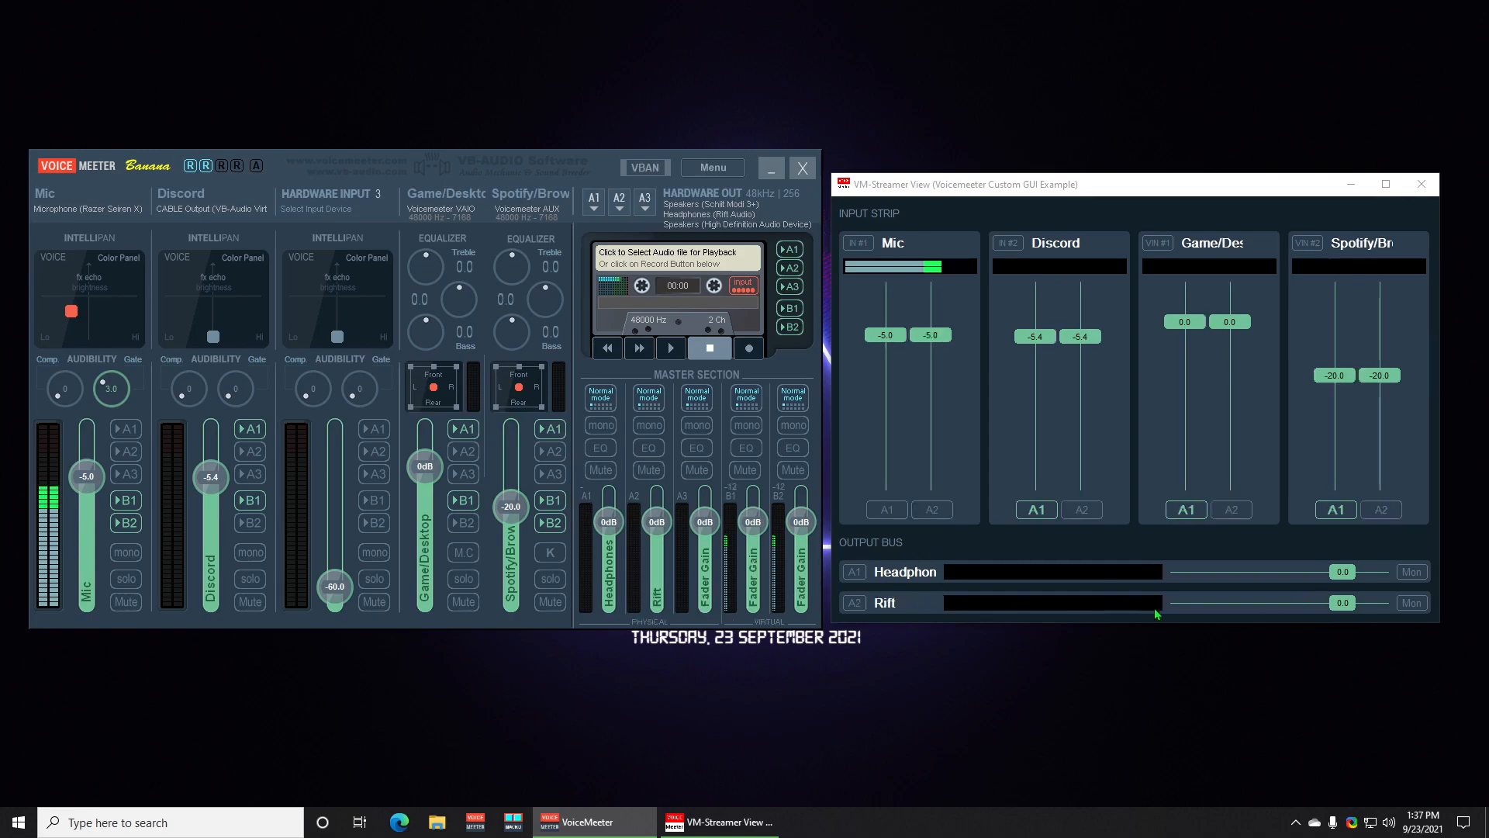
Label the A3 output bus Speakers.
{"action": "left_click", "coordinate": [707, 606]}
{"action": "type", "text": "Speaerk"}
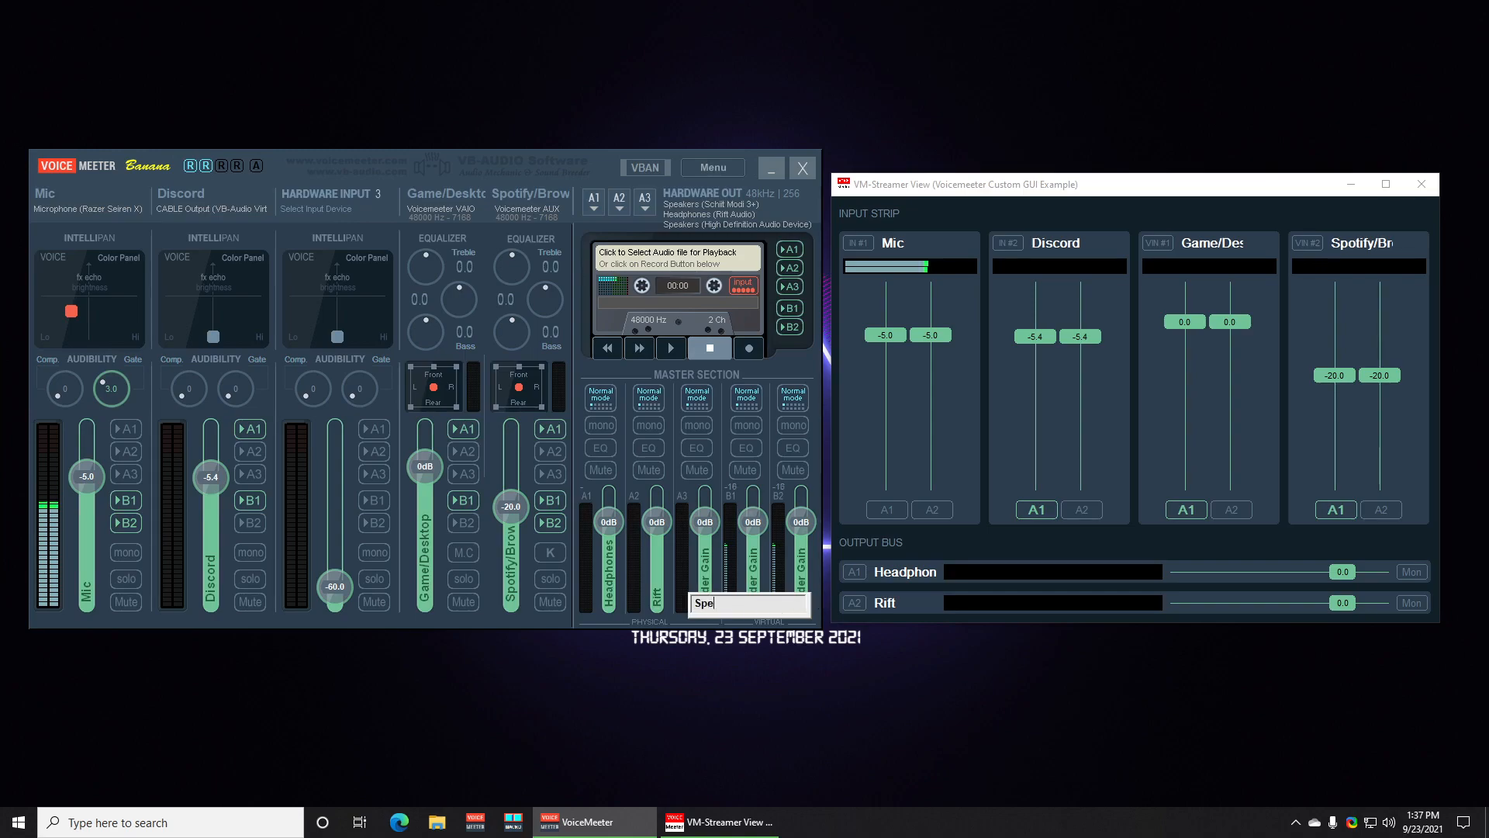
{"action": "key", "text": "BackSpace"}
{"action": "type", "text": "kers"}
{"action": "key", "text": "Return"}
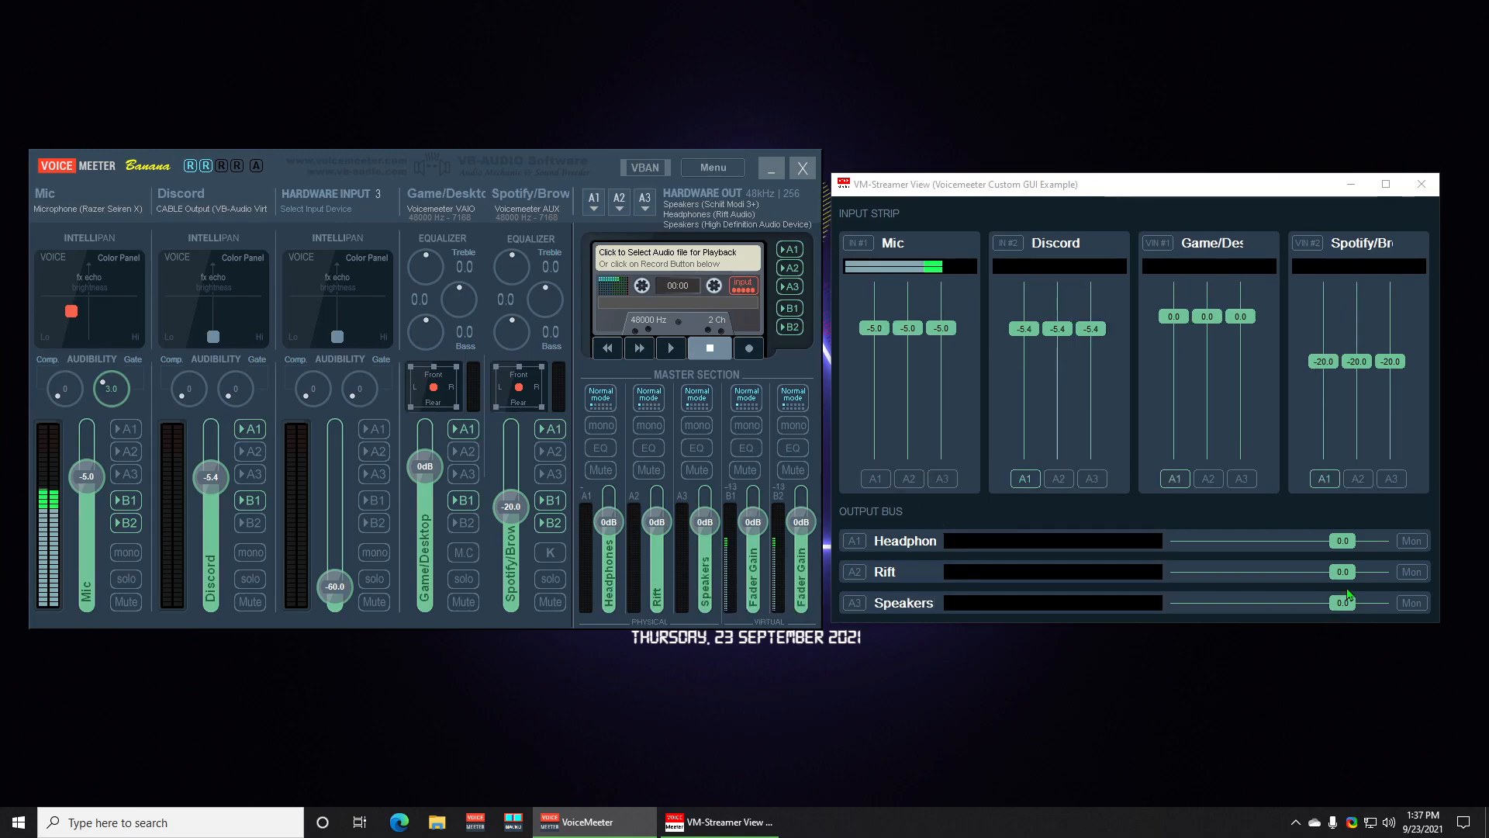
Try the Headphones, Rift and Speakers bus faders in the streamer view, and reset all three to 0 dB.
{"action": "left_click_drag", "start_coordinate": [1348, 594], "coordinate": [1270, 611]}
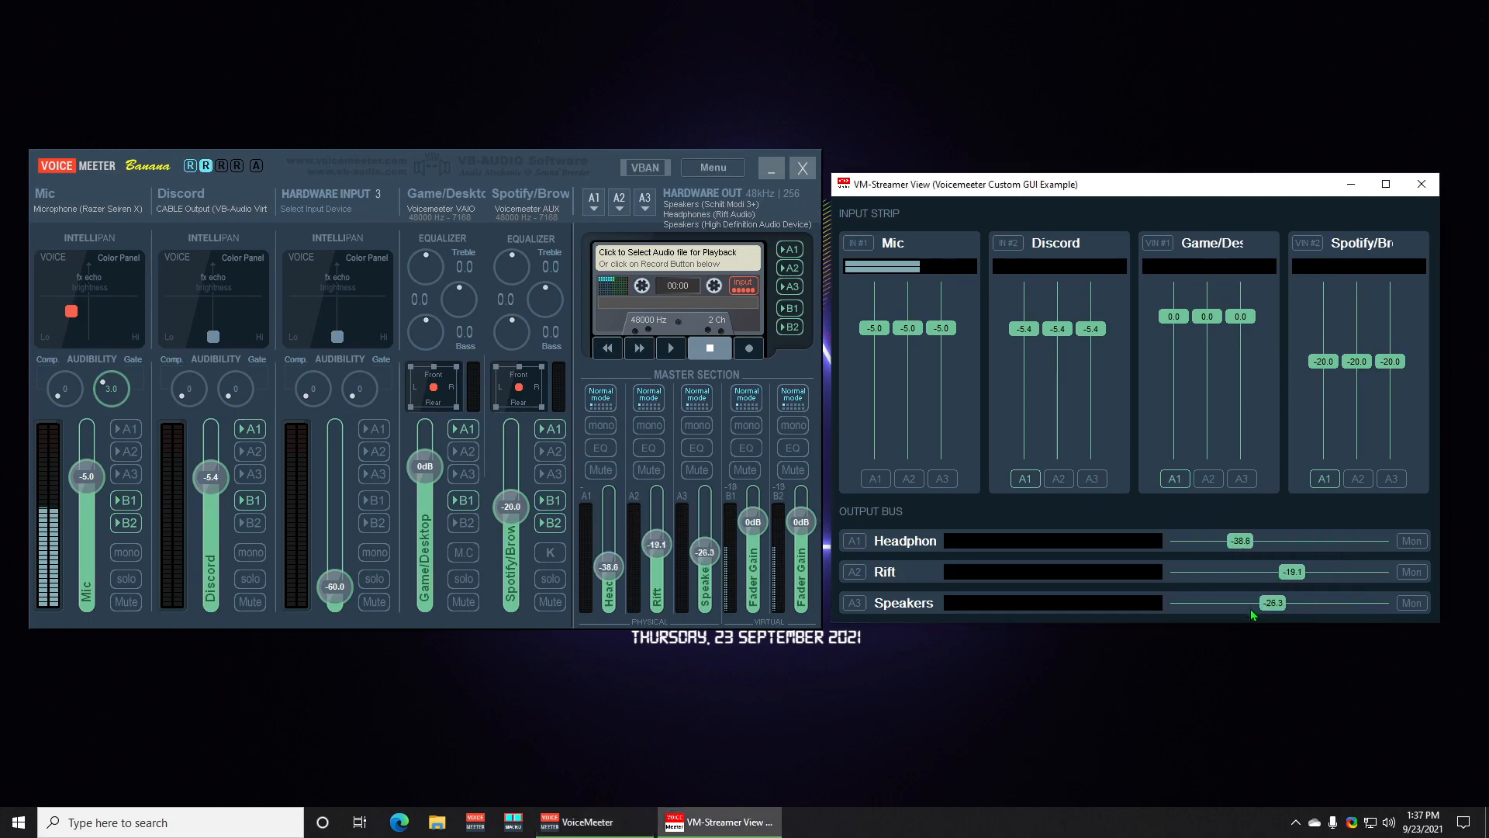
{"action": "double_click", "coordinate": [1243, 539]}
{"action": "double_click", "coordinate": [1295, 572]}
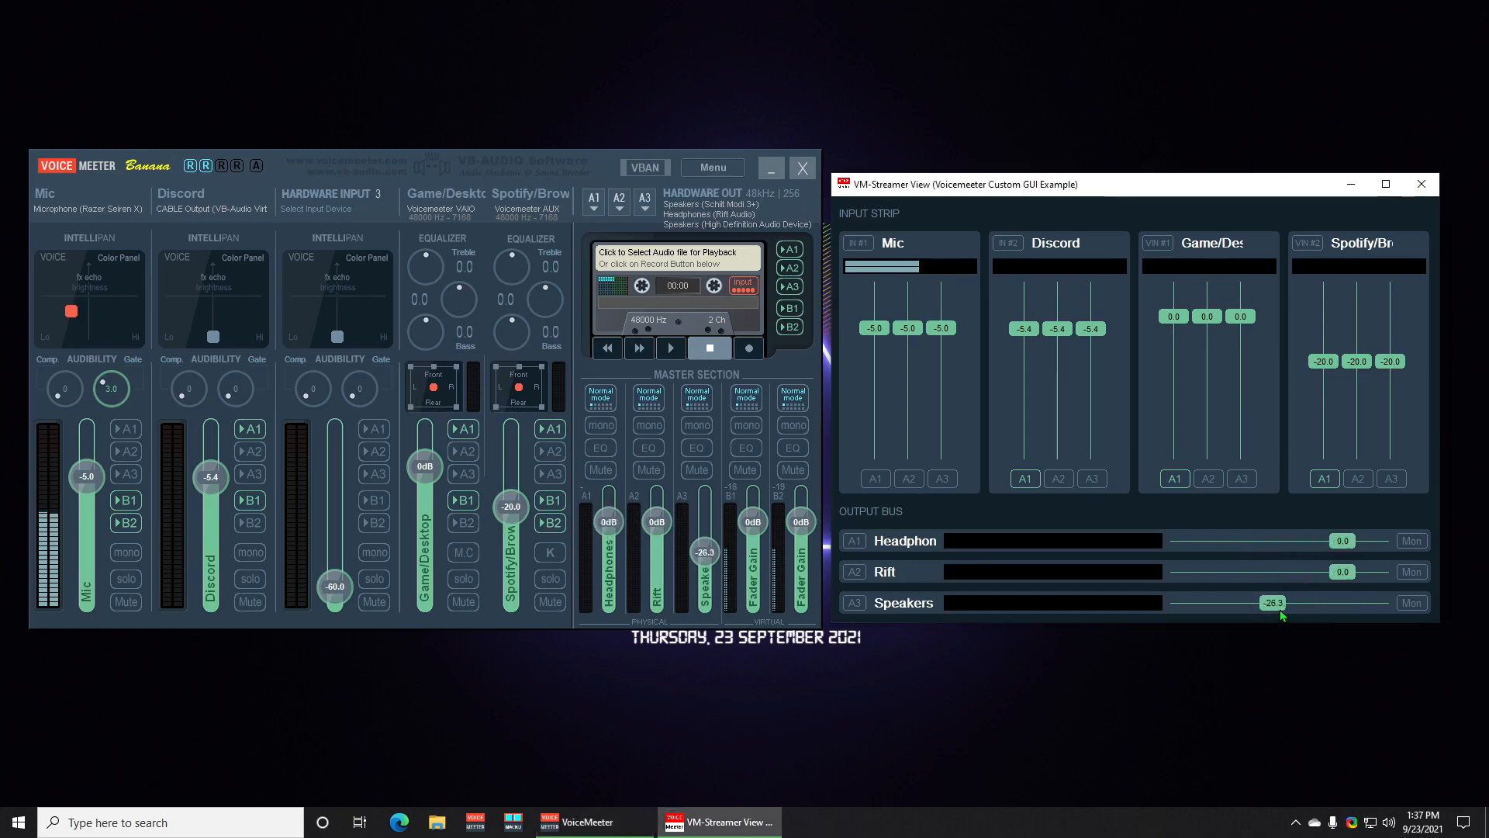
{"action": "double_click", "coordinate": [1280, 611]}
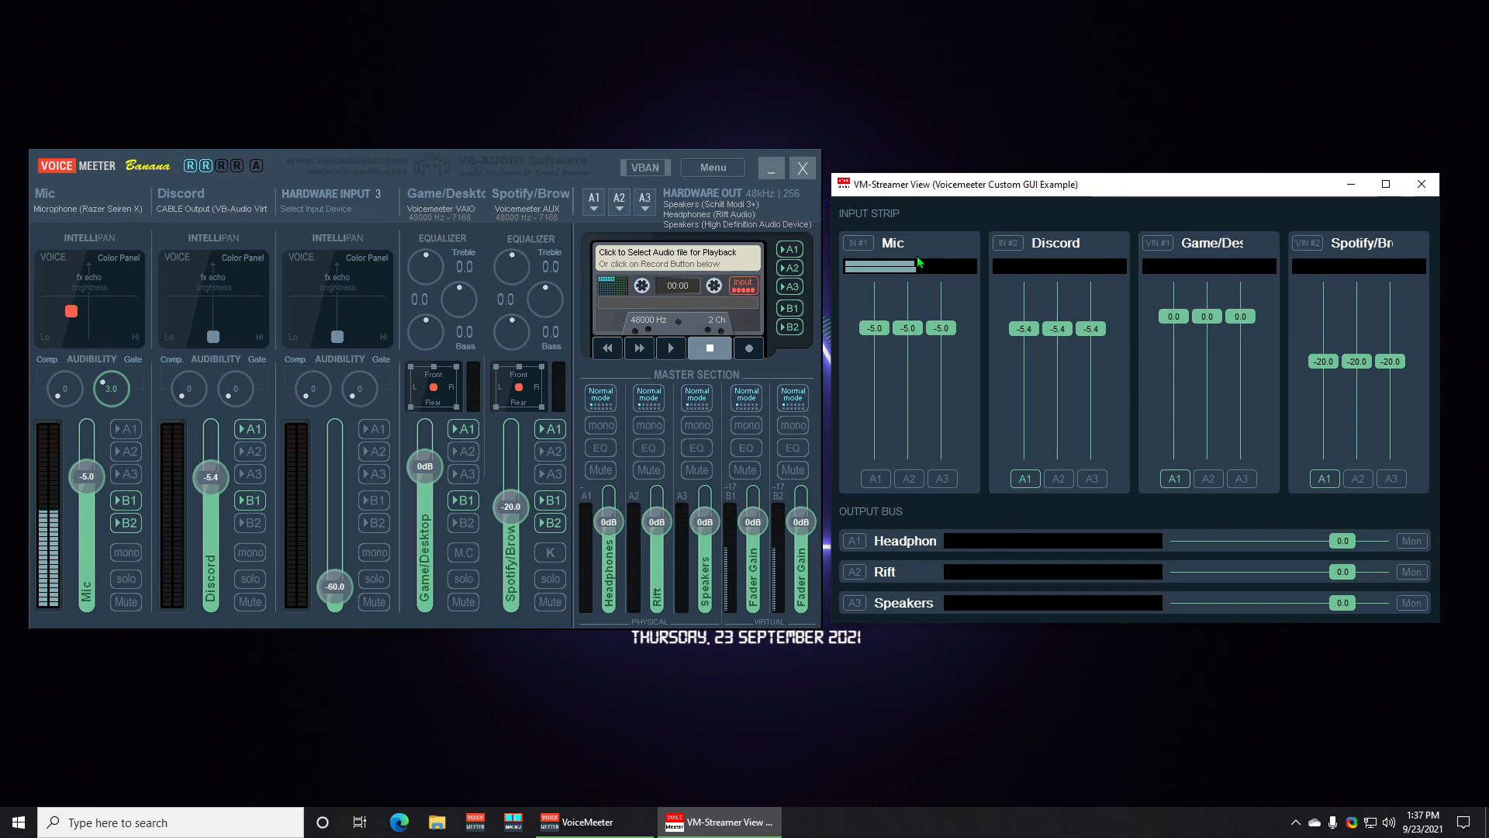
{"action": "left_click_drag", "start_coordinate": [1096, 190], "coordinate": [1099, 193]}
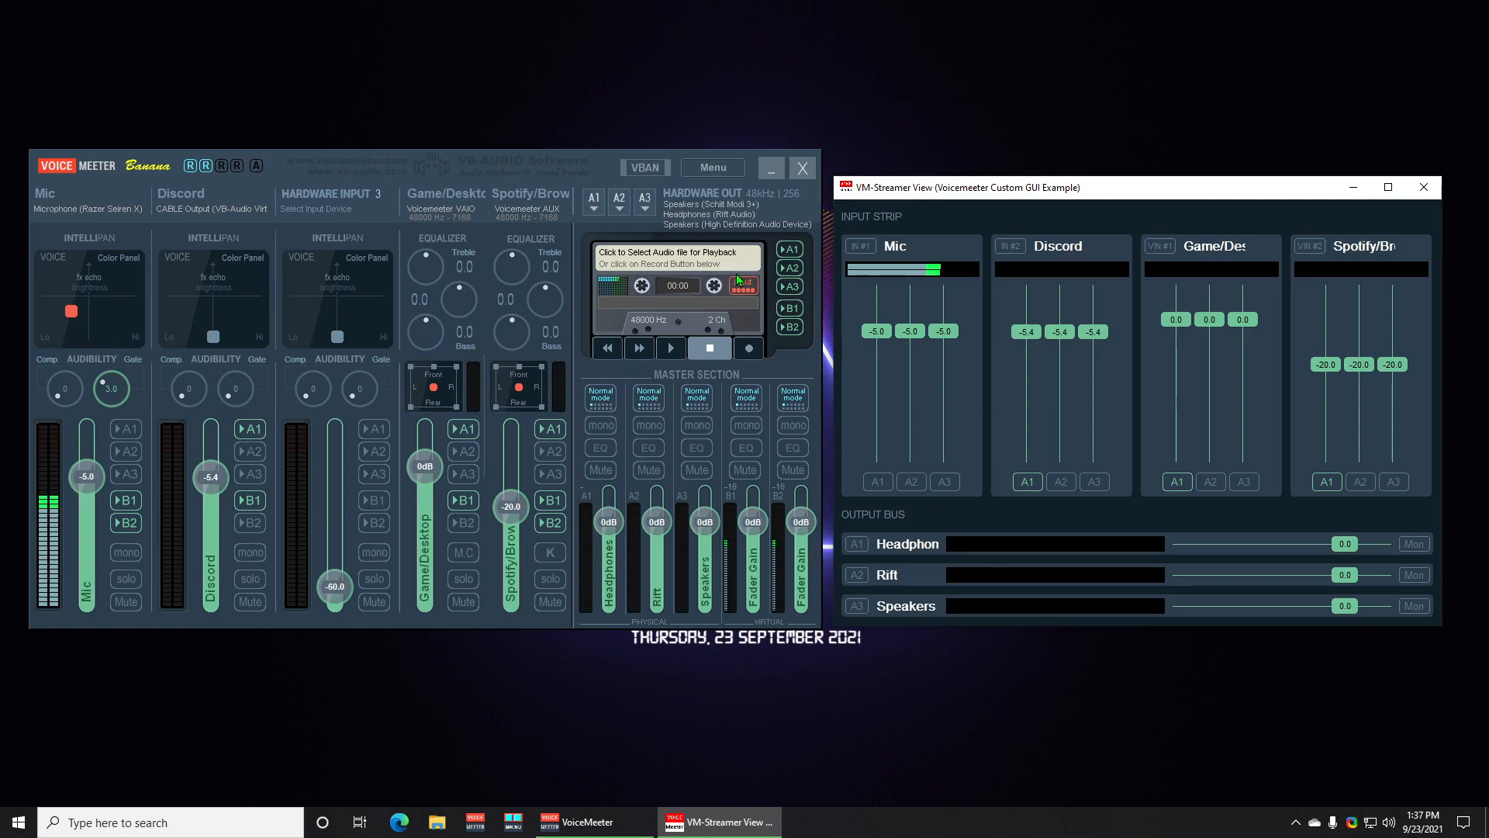
{"action": "mouse_move", "coordinate": [538, 160]}
{"action": "left_mouse_down"}
{"action": "mouse_move", "coordinate": [737, 148]}
{"action": "mouse_move", "coordinate": [513, 161]}
{"action": "mouse_move", "coordinate": [537, 174]}
{"action": "left_mouse_up"}
{"action": "mouse_move", "coordinate": [838, 175]}
{"action": "left_mouse_down"}
{"action": "mouse_move", "coordinate": [309, 46]}
{"action": "mouse_move", "coordinate": [310, 183]}
{"action": "mouse_move", "coordinate": [1151, 572]}
{"action": "mouse_move", "coordinate": [1262, 147]}
{"action": "mouse_move", "coordinate": [837, 219]}
{"action": "mouse_move", "coordinate": [877, 179]}
{"action": "mouse_move", "coordinate": [834, 185]}
{"action": "left_mouse_up"}
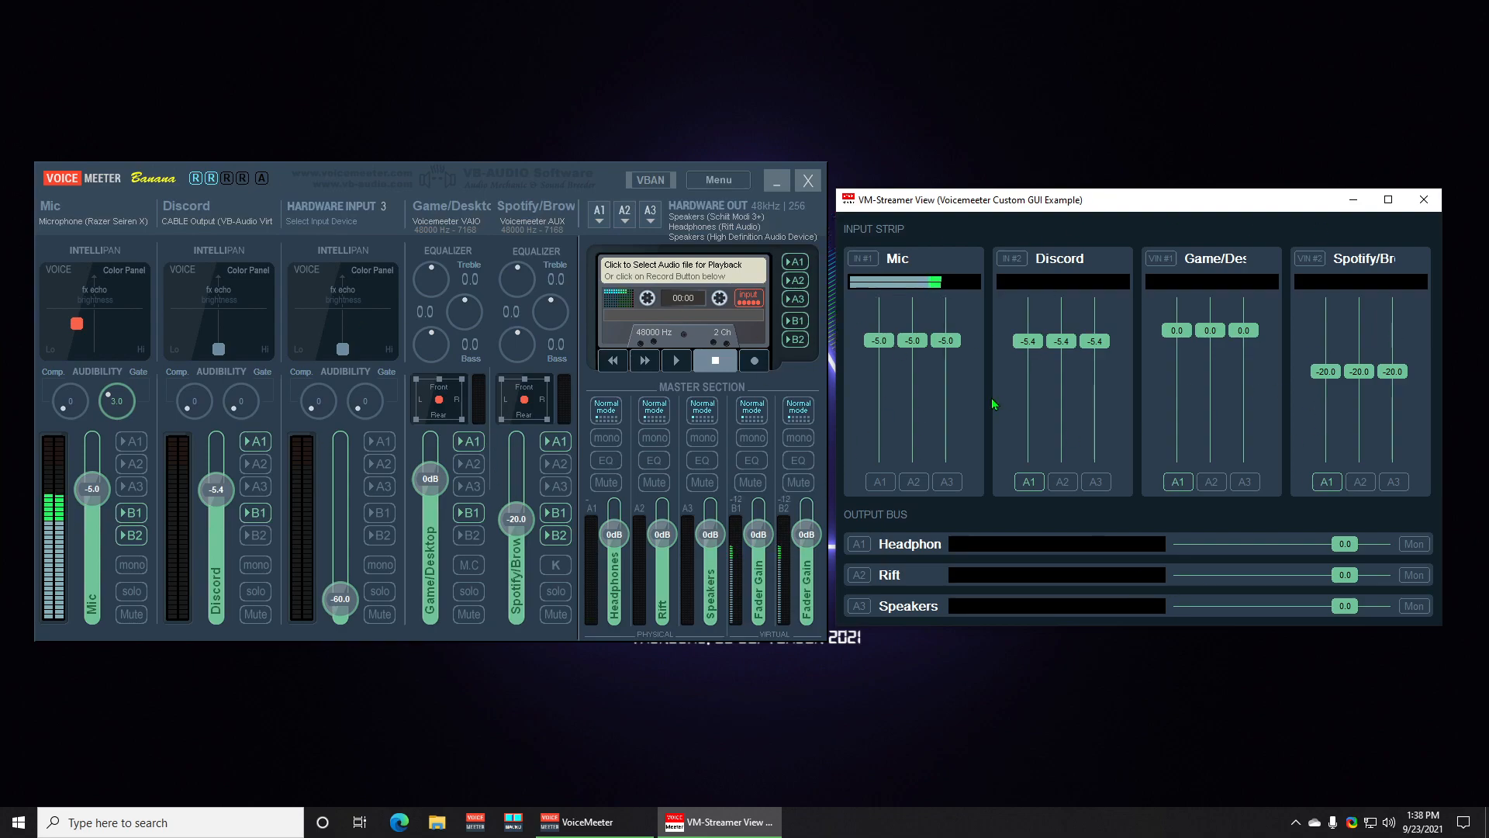
Check the VoiceMeeter and virtual cable entries among the Windows playback devices, and close the Sound settings.
{"action": "left_click", "coordinate": [1389, 822]}
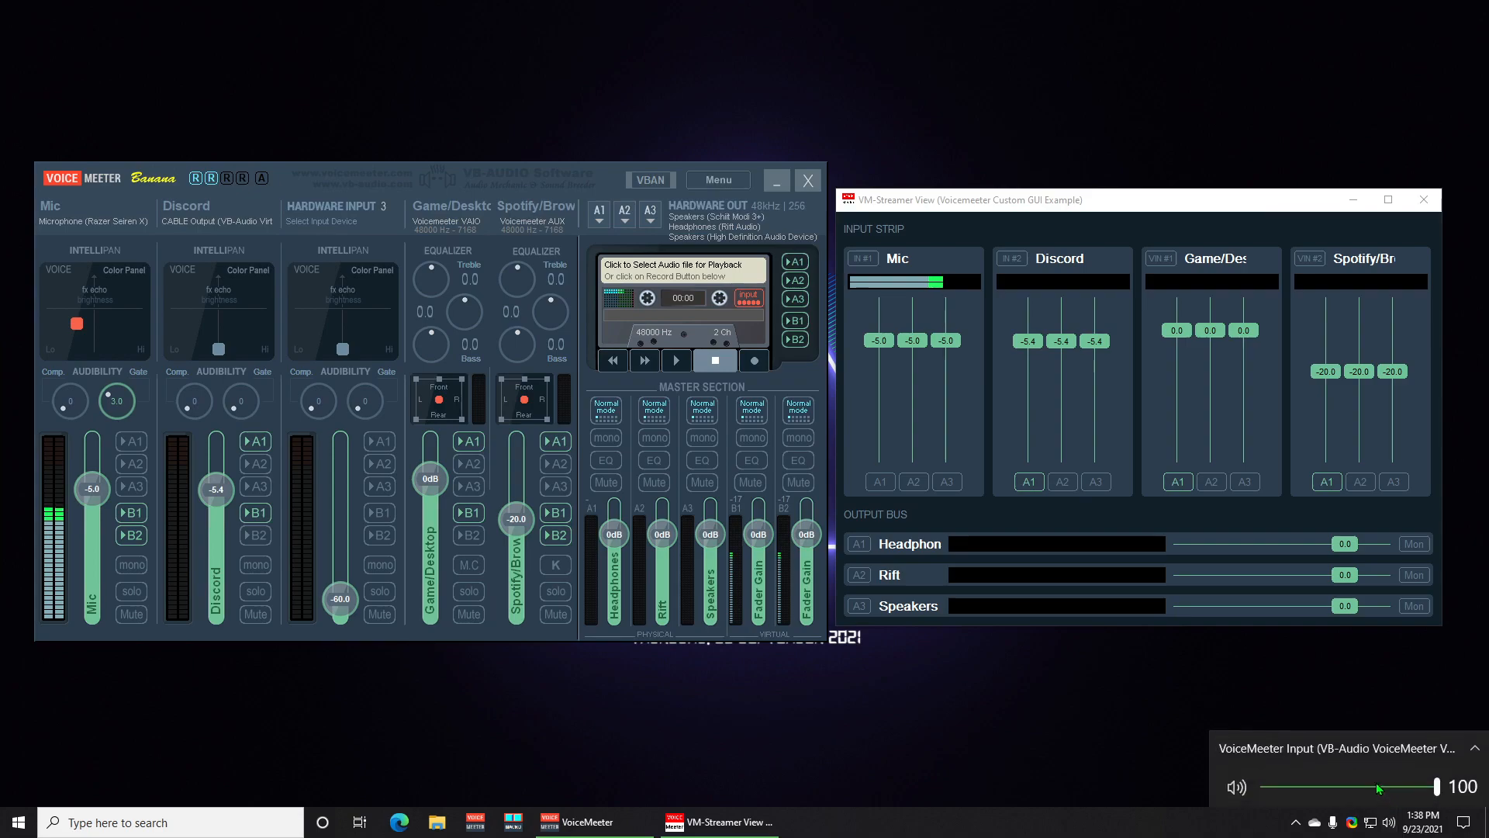
{"action": "left_click", "coordinate": [1392, 750]}
{"action": "left_click", "coordinate": [1414, 637]}
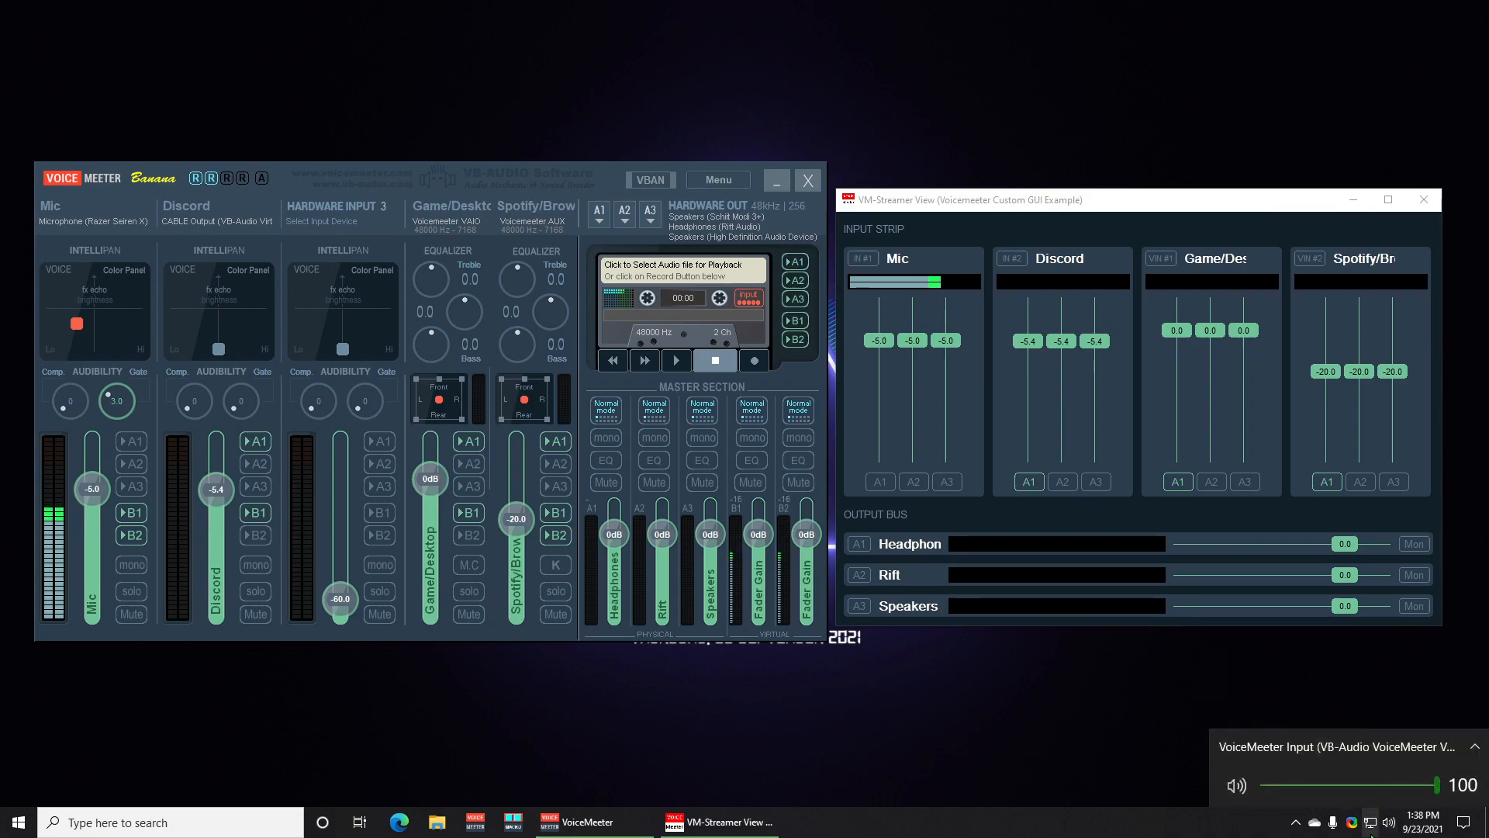
{"action": "right_click", "coordinate": [1394, 827]}
{"action": "left_click", "coordinate": [1371, 786]}
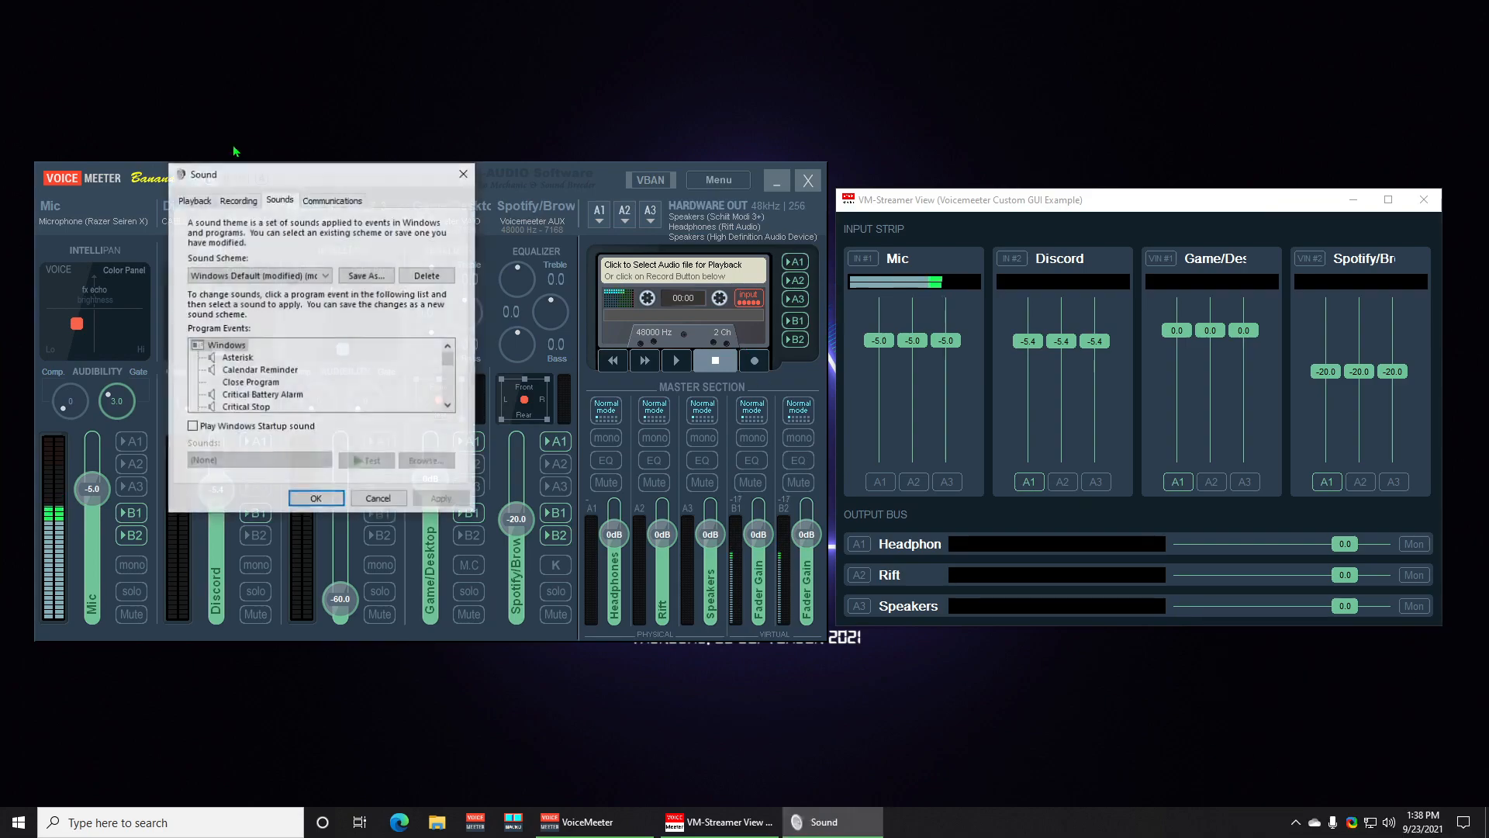
{"action": "left_click", "coordinate": [204, 202]}
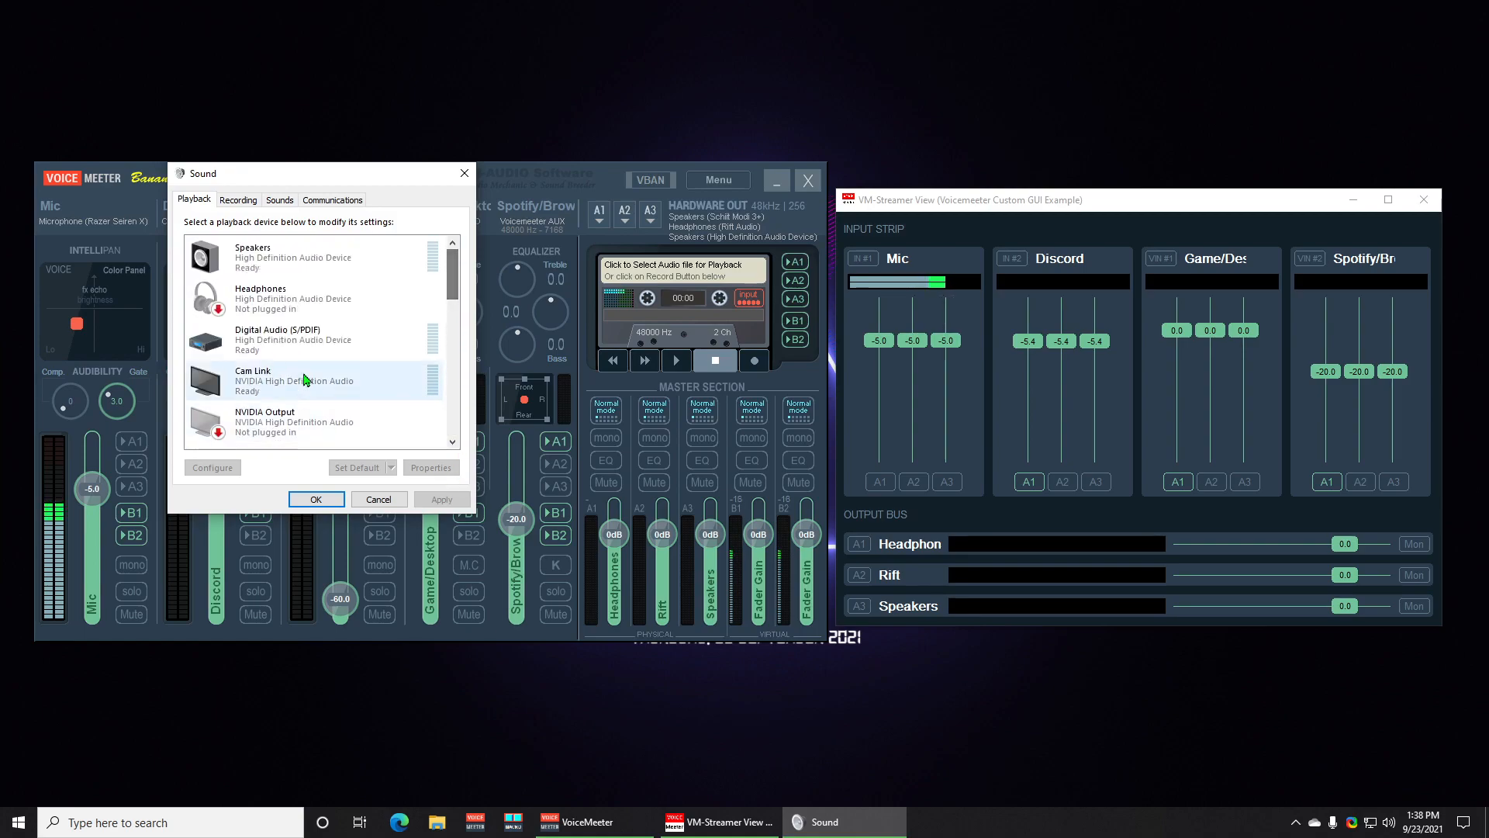
{"action": "left_click_drag", "start_coordinate": [454, 282], "coordinate": [455, 417]}
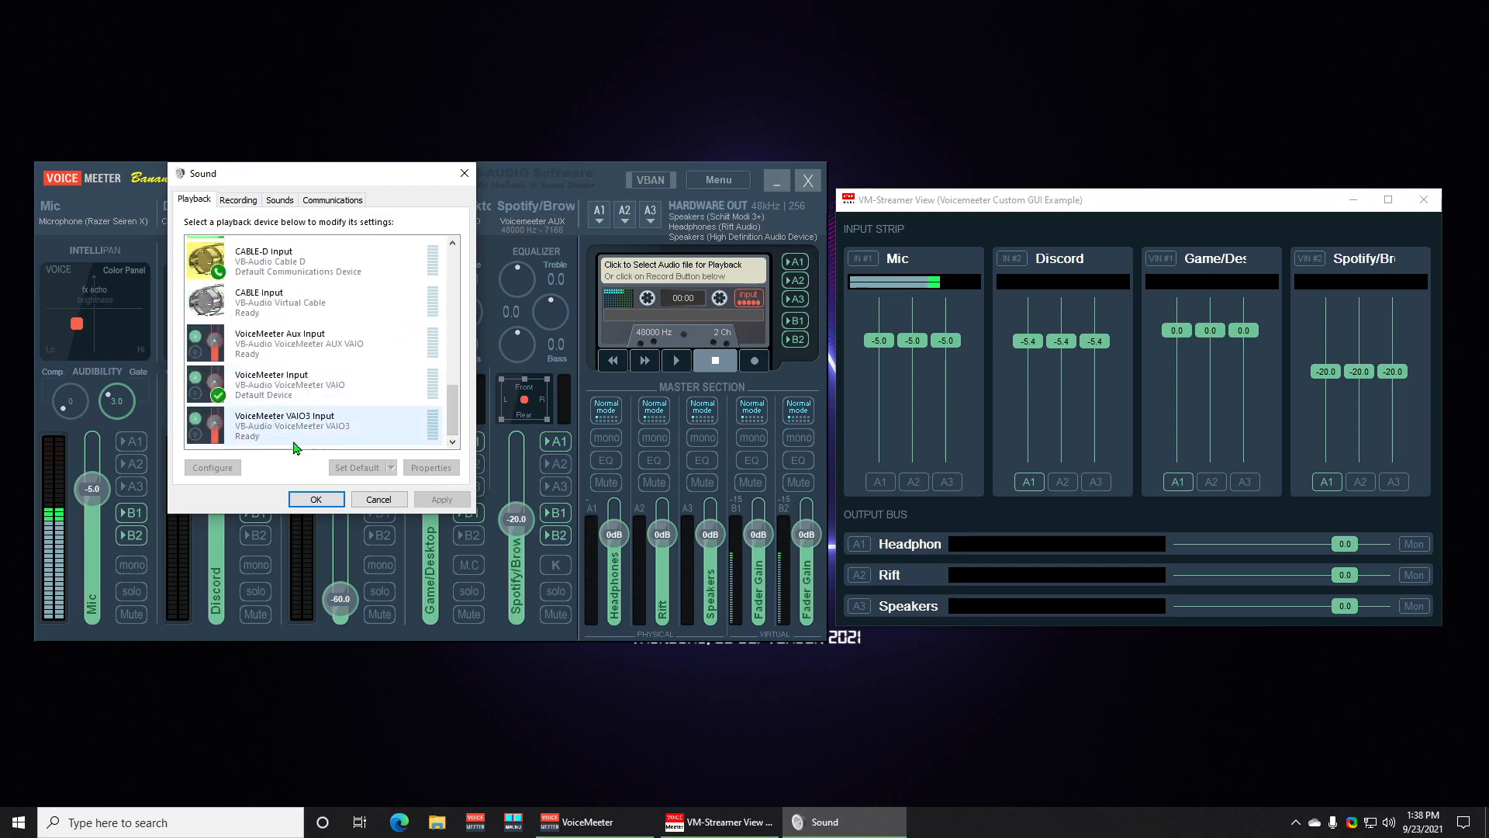
{"action": "left_click", "coordinate": [463, 173]}
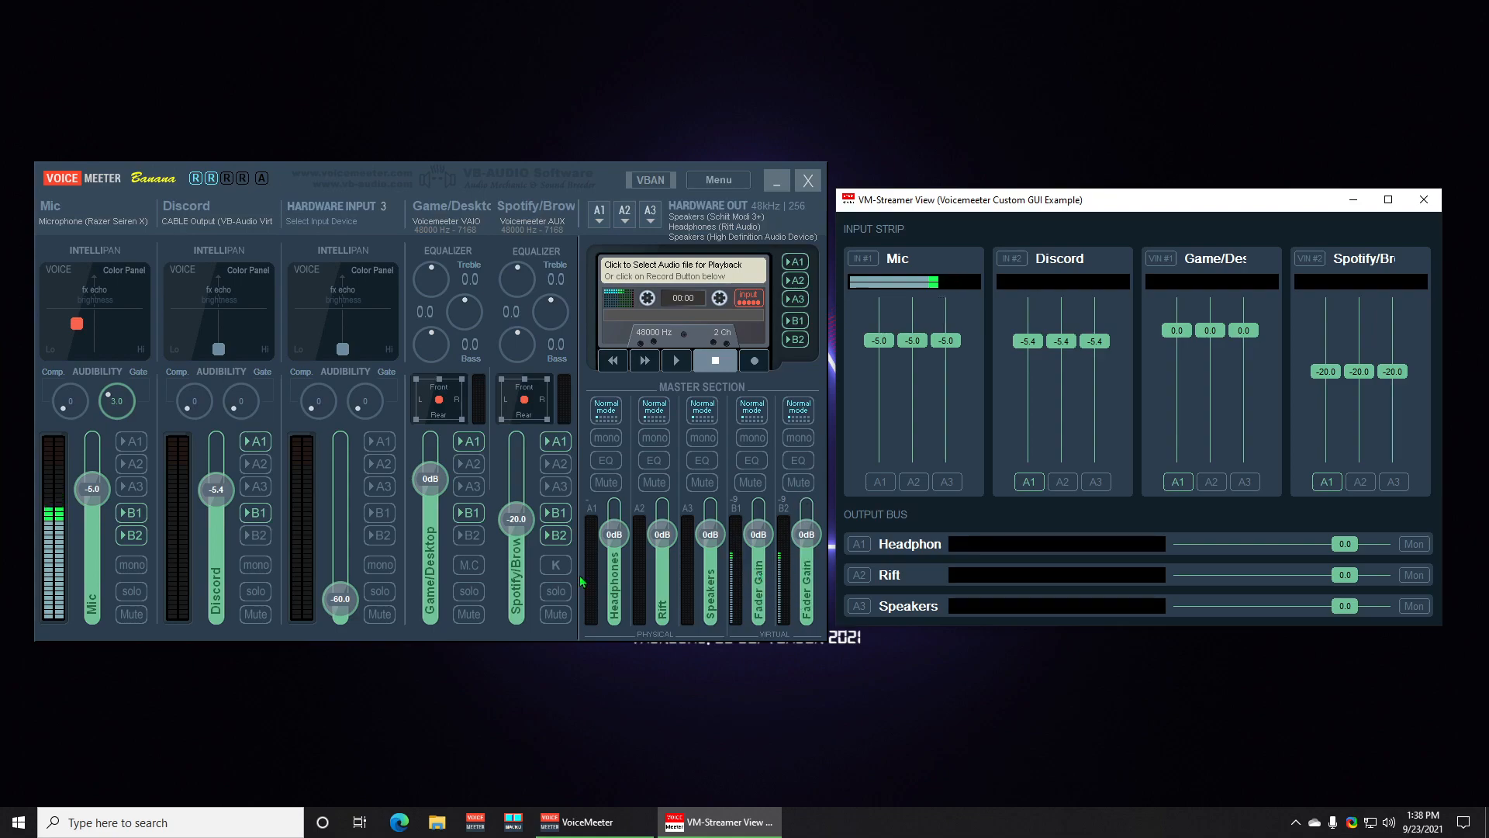
Bring up OBS and check the MIC source's level while switching the Mic strip's B1 routing off and on.
{"action": "left_click_drag", "start_coordinate": [0, 147], "coordinate": [834, 178]}
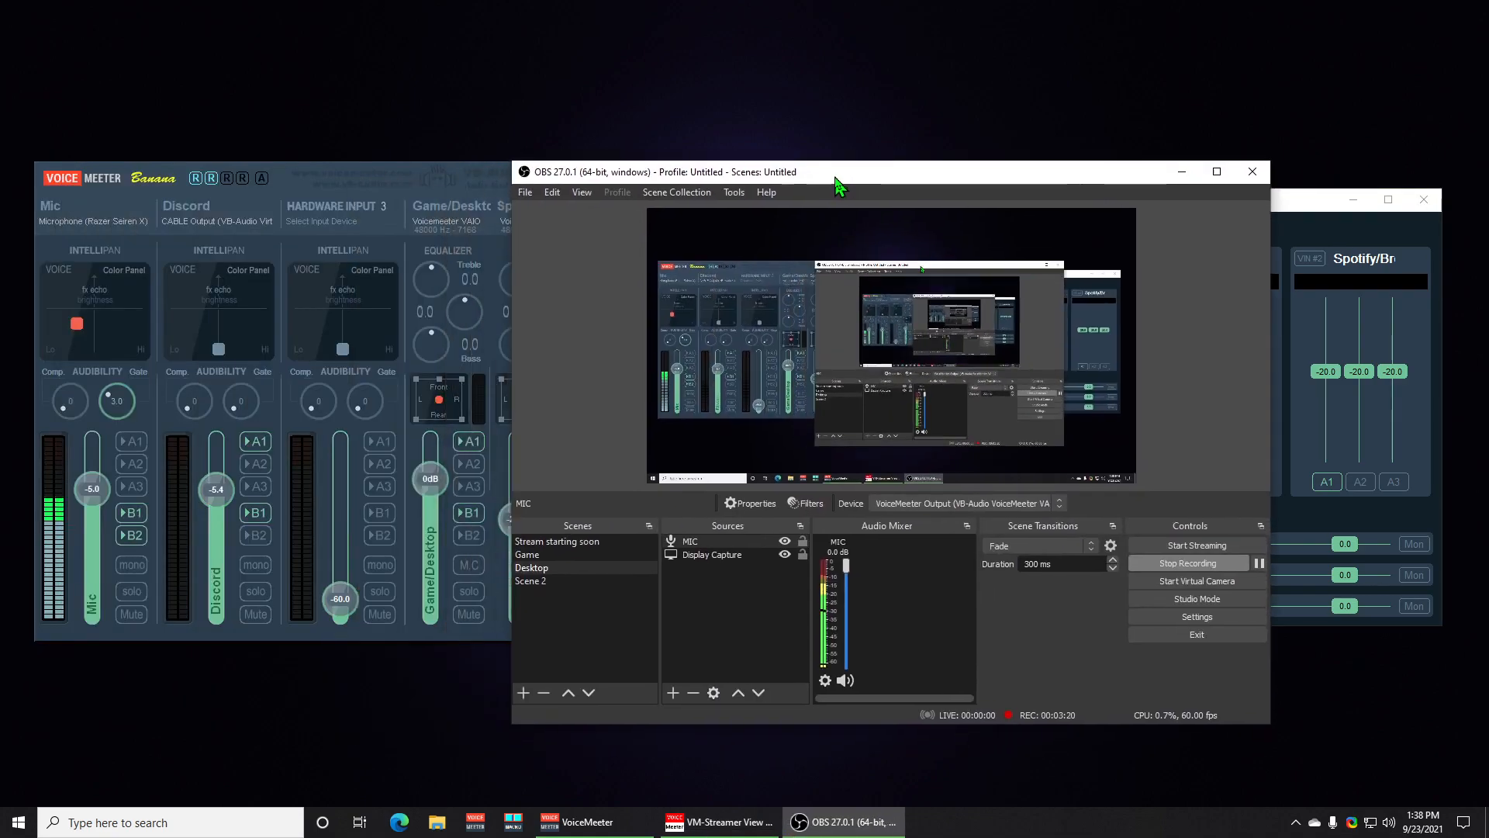
{"action": "left_click", "coordinate": [133, 512]}
{"action": "left_click", "coordinate": [833, 614]}
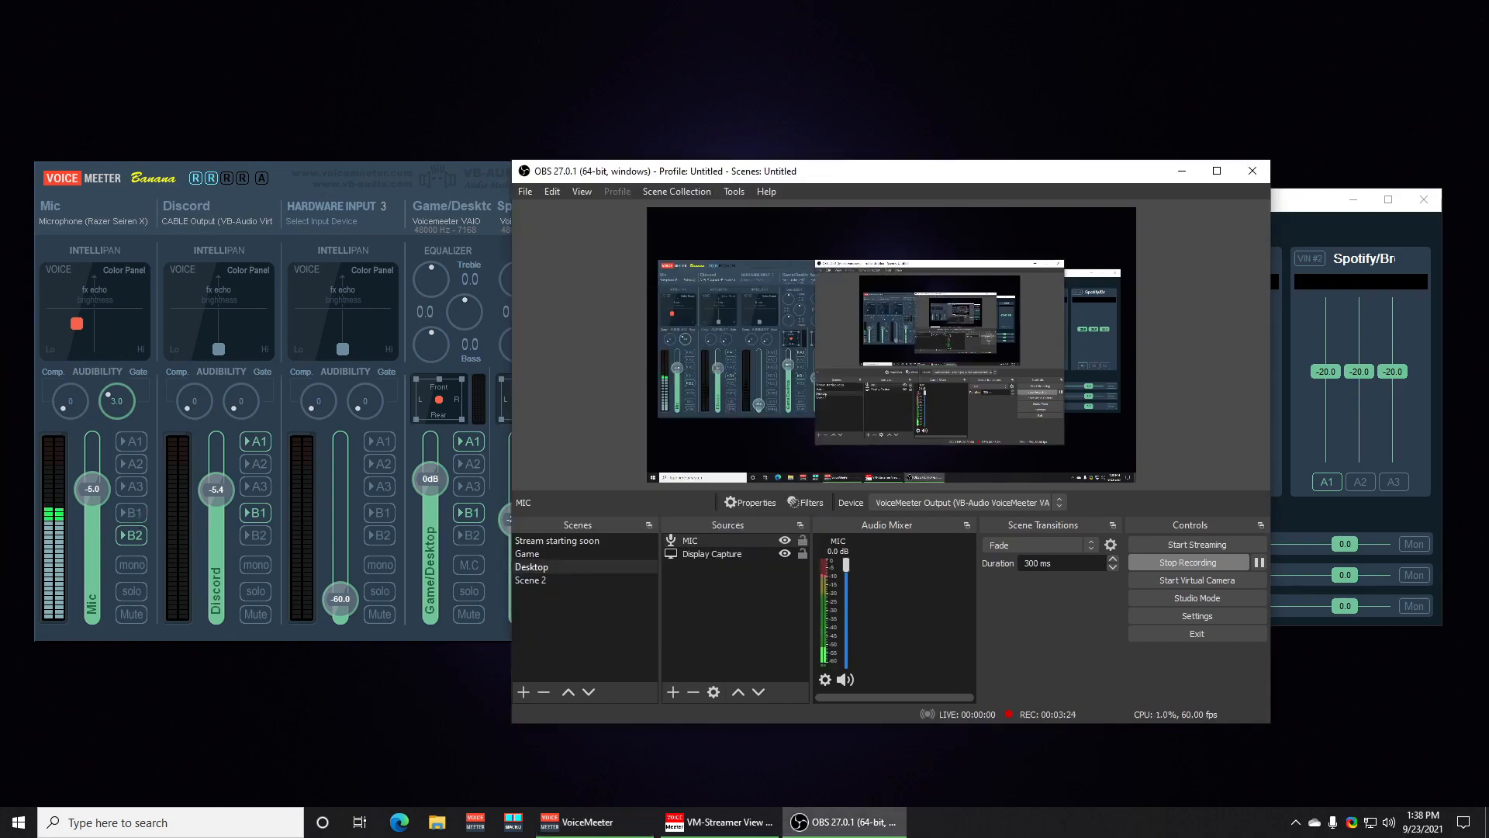
{"action": "left_click", "coordinate": [134, 513]}
{"action": "left_click", "coordinate": [726, 601]}
{"action": "left_click_drag", "start_coordinate": [912, 172], "coordinate": [0, 178]}
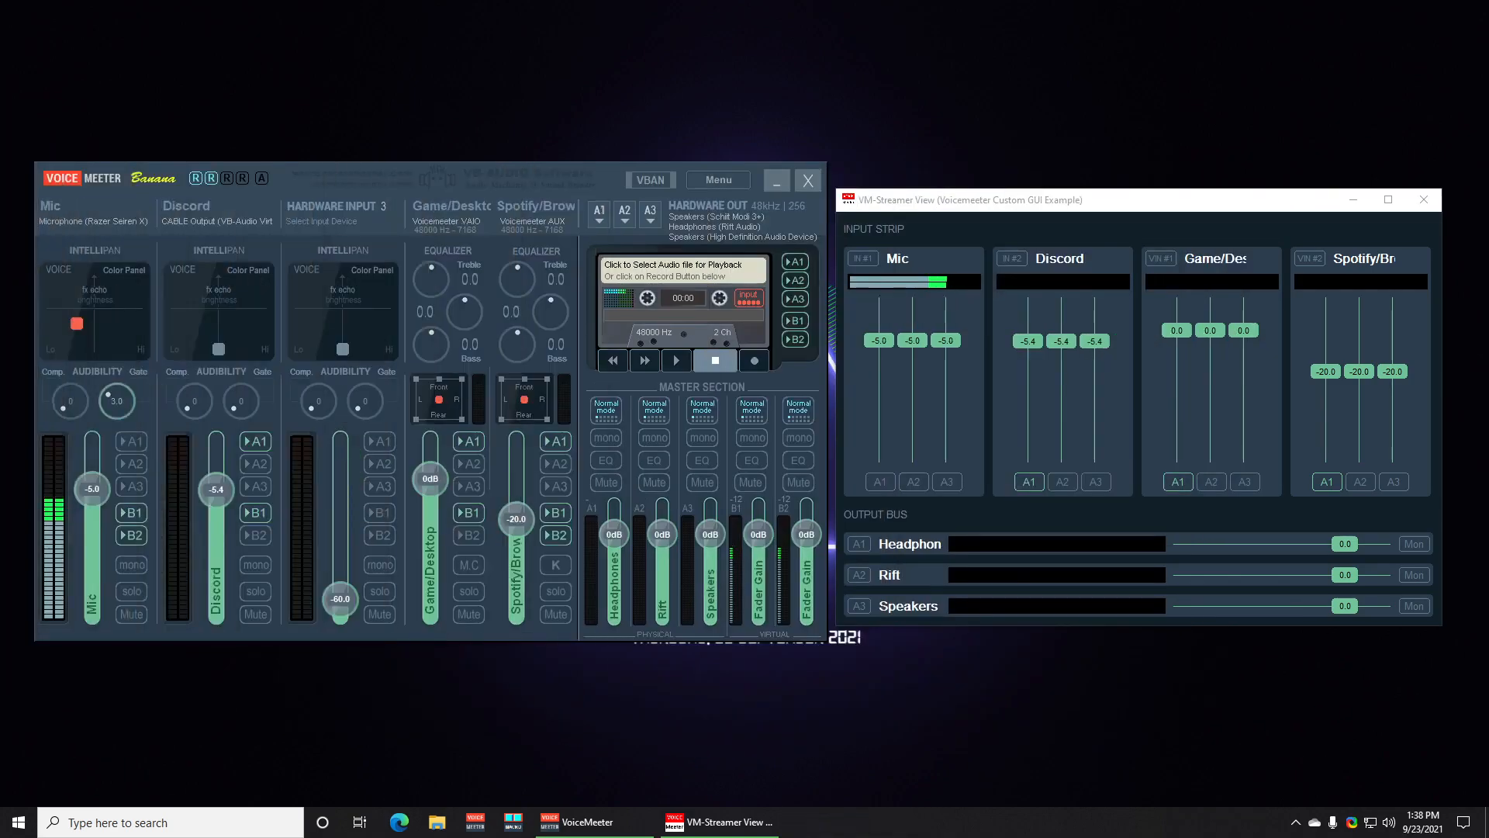
Label the B1 output bus Mic.
{"action": "right_click", "coordinate": [753, 601]}
{"action": "type", "text": "Mic"}
{"action": "key", "text": "Return"}
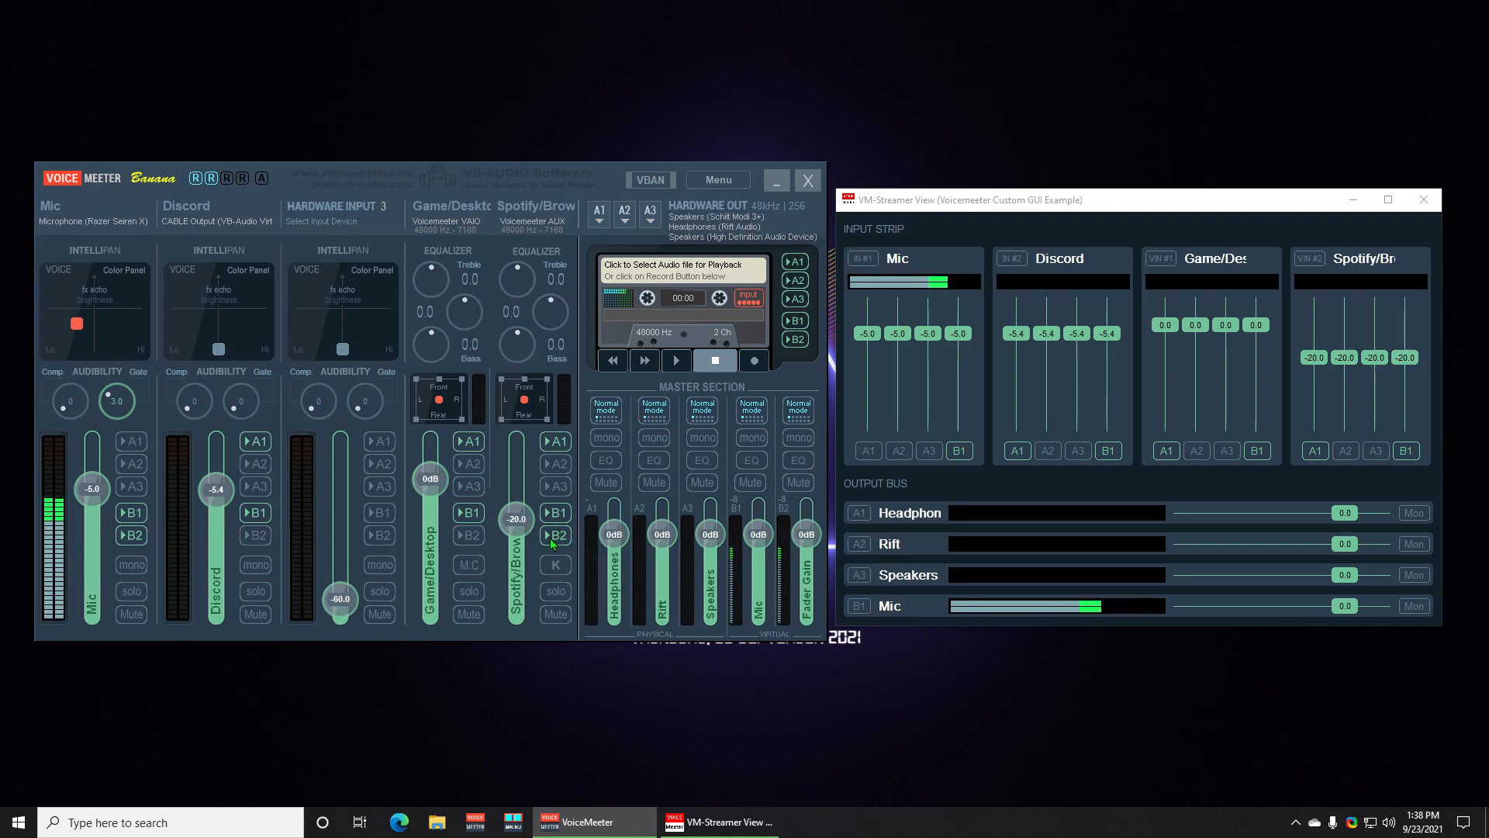
Label the B2 output bus Shadowplay.
{"action": "double_click", "coordinate": [811, 595]}
{"action": "type", "text": "Shadowplay"}
{"action": "key", "text": "Return"}
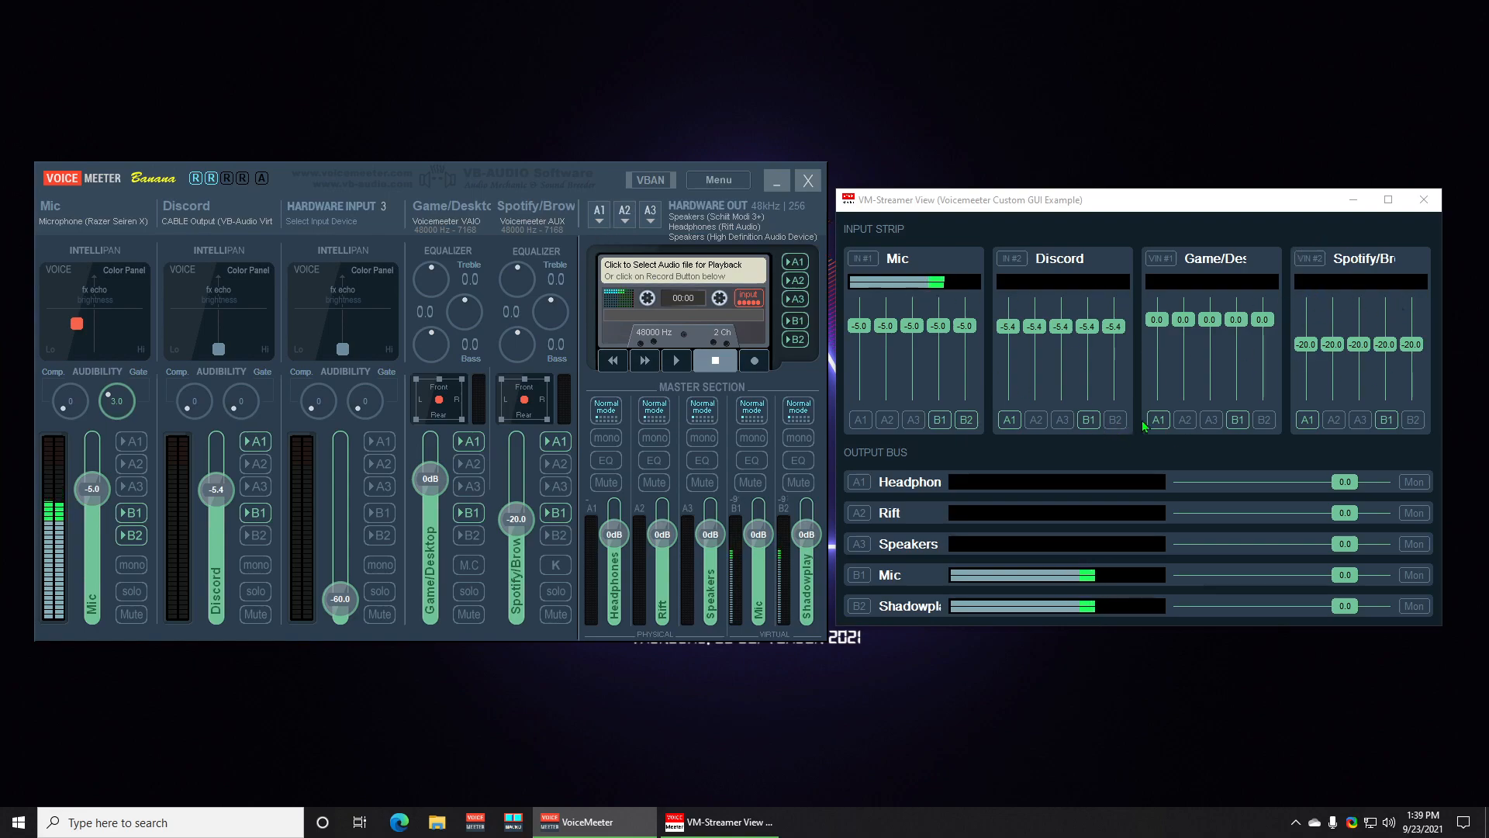
Toggle the Mic strip's B2 routing and leave it switched off.
{"action": "left_click", "coordinate": [966, 419]}
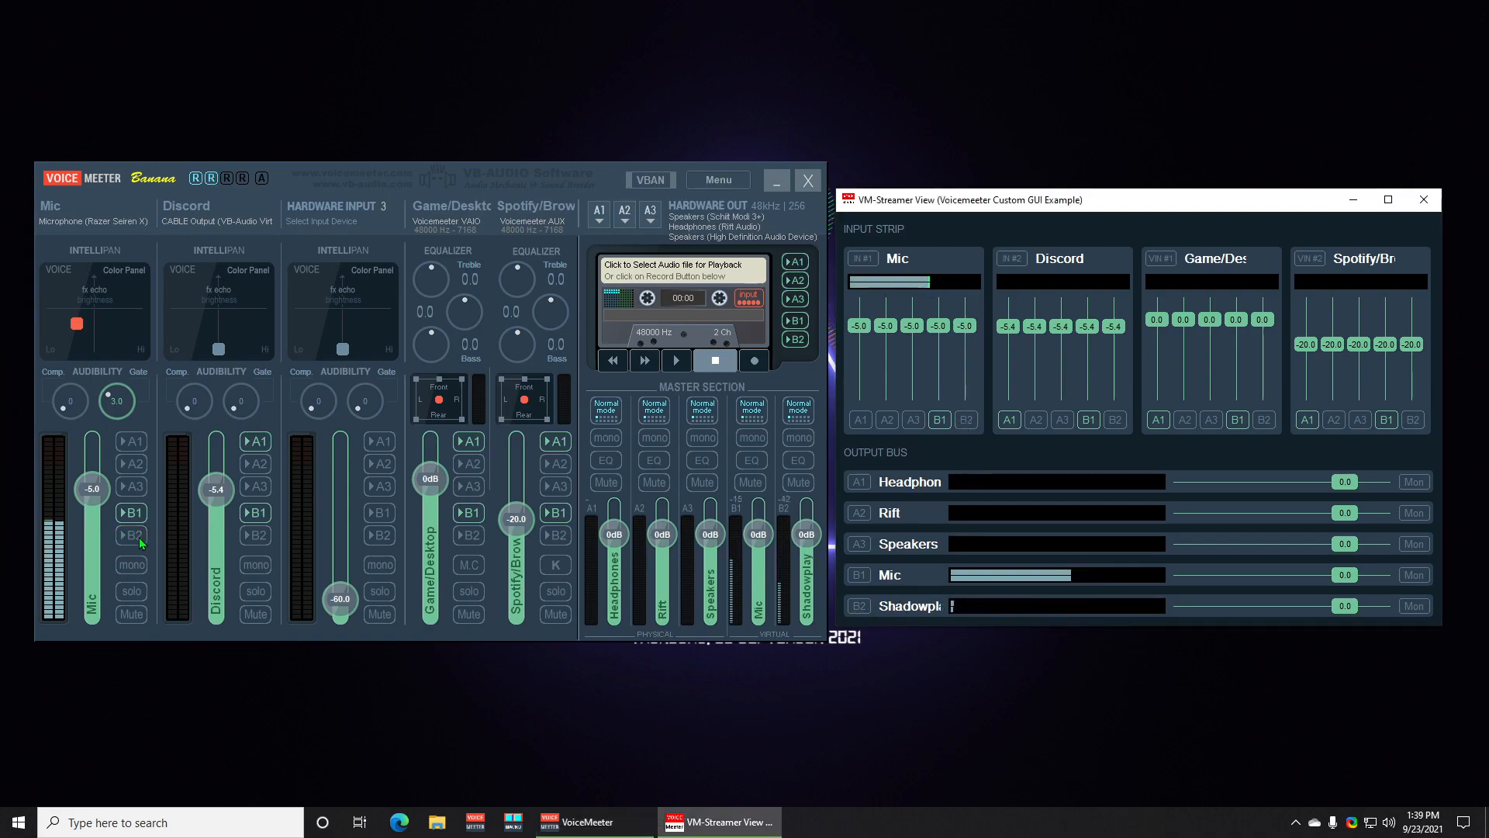
{"action": "left_click", "coordinate": [138, 537]}
{"action": "left_click", "coordinate": [965, 419]}
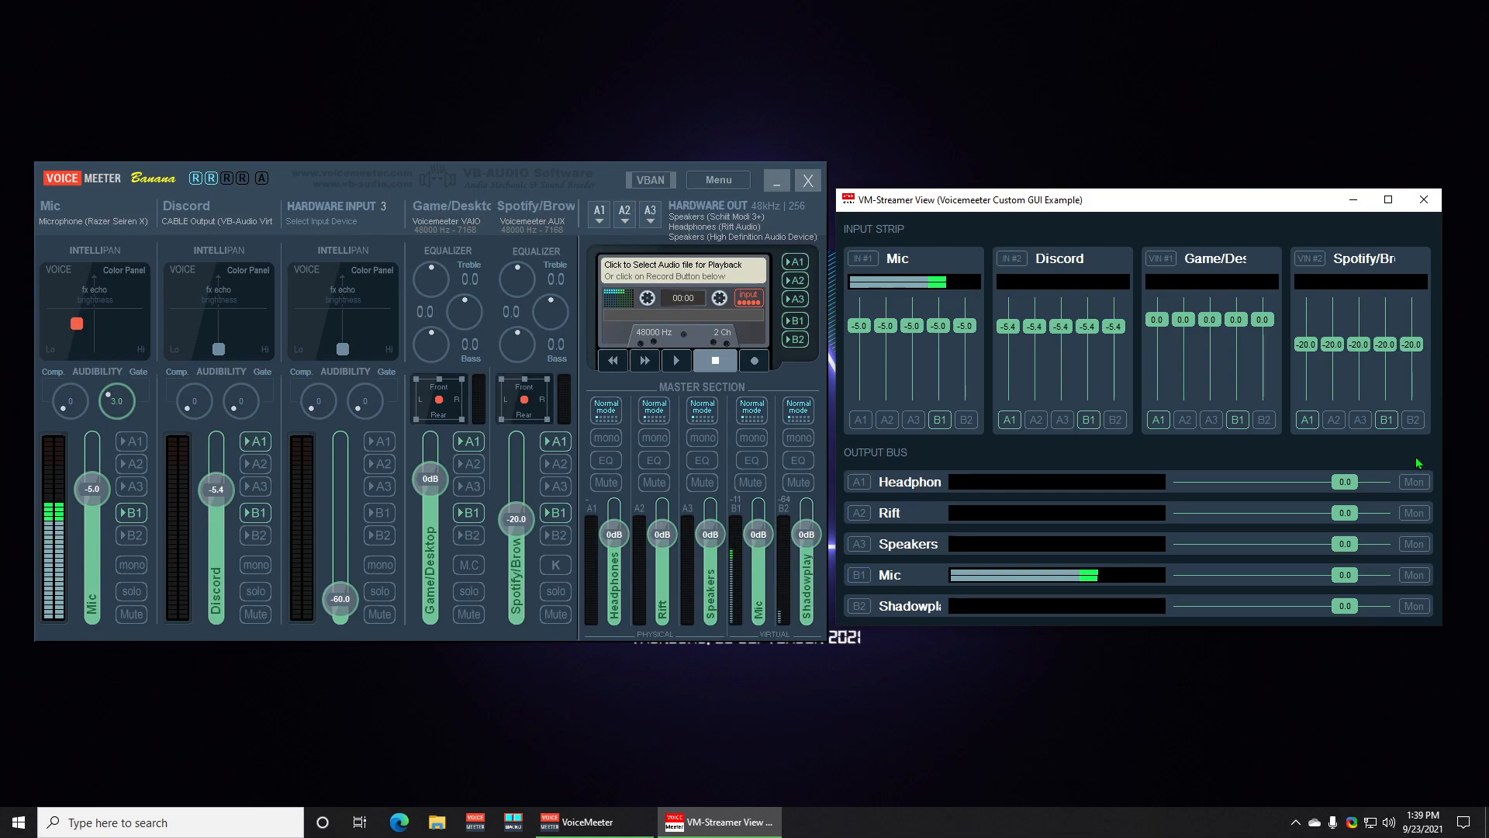
Enlarge the VM-Streamer View window slightly and lower the Game/Desktop strip's gain to about -5.6 dB.
{"action": "left_click_drag", "start_coordinate": [1441, 624], "coordinate": [1472, 642]}
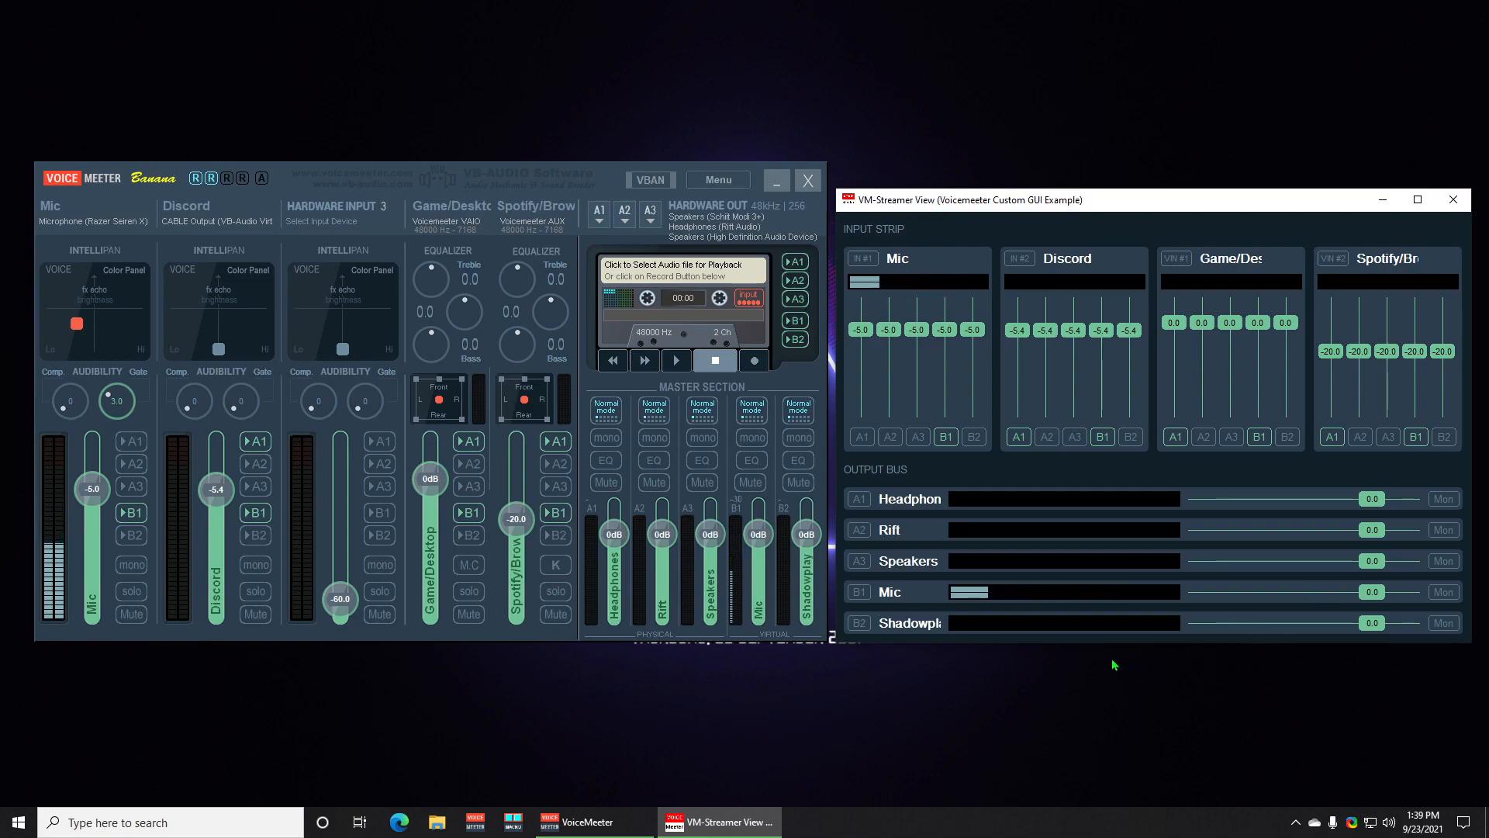
{"action": "mouse_move", "coordinate": [1224, 329]}
{"action": "left_mouse_down"}
{"action": "mouse_move", "coordinate": [1226, 353]}
{"action": "mouse_move", "coordinate": [1237, 340]}
{"action": "left_mouse_up"}
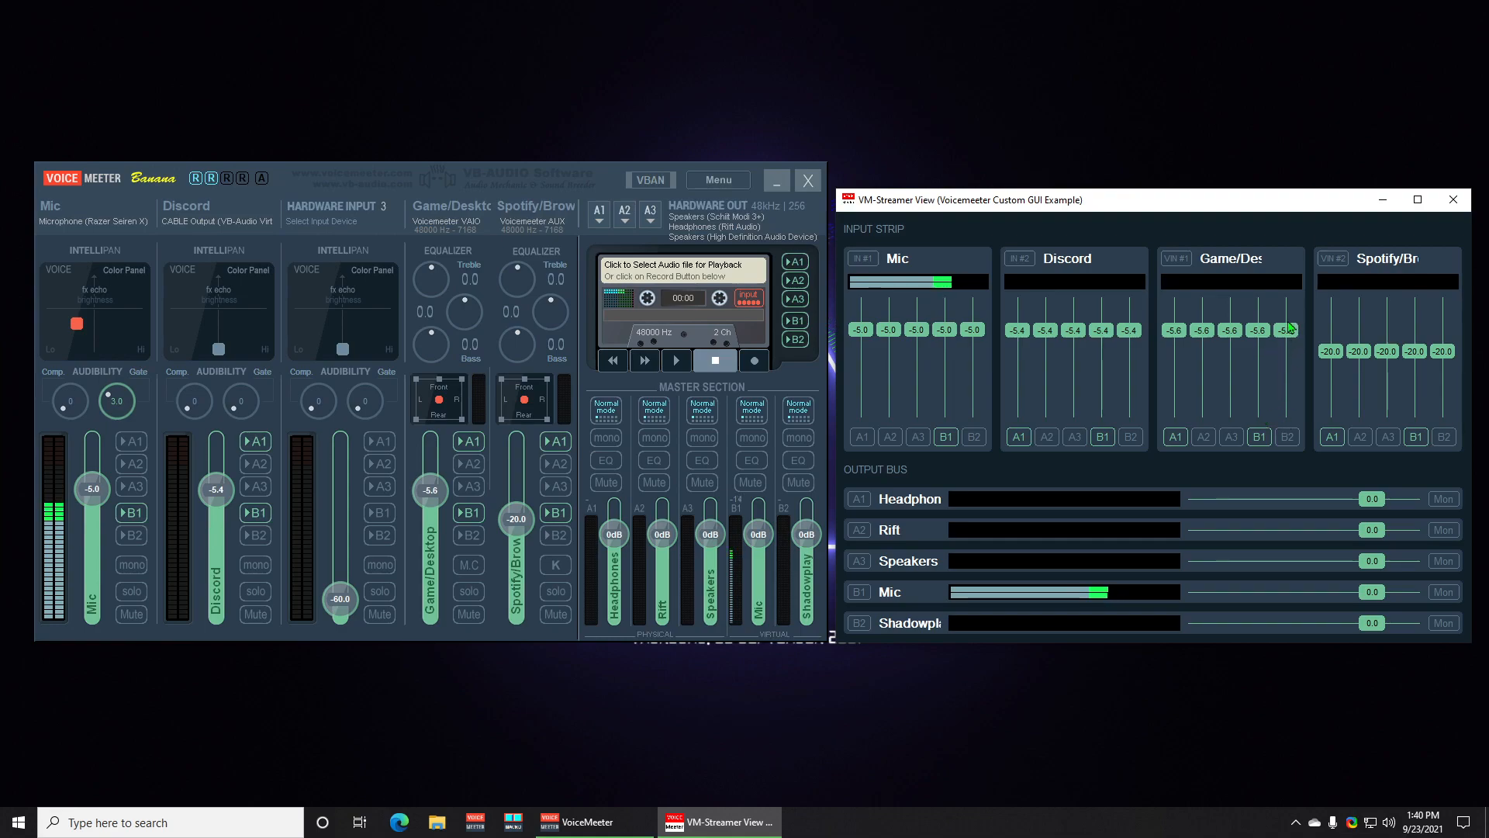
{"action": "mouse_move", "coordinate": [1283, 341]}
{"action": "left_mouse_down"}
{"action": "mouse_move", "coordinate": [1292, 399]}
{"action": "mouse_move", "coordinate": [1291, 346]}
{"action": "left_mouse_up"}
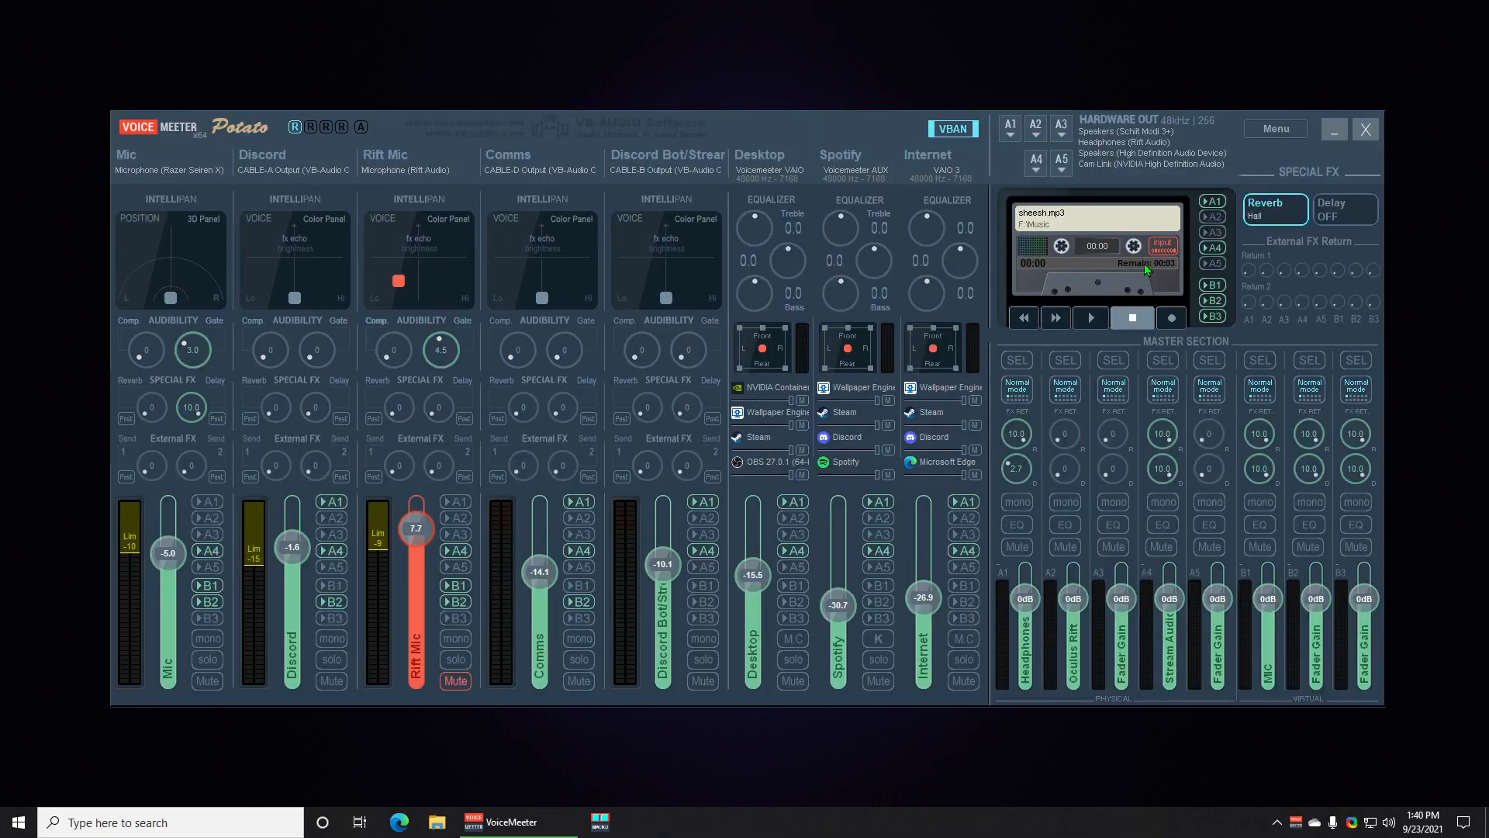
Reset all settings of Voicemeeter Potato to their initial state.
{"action": "left_click_drag", "start_coordinate": [826, 127], "coordinate": [813, 114]}
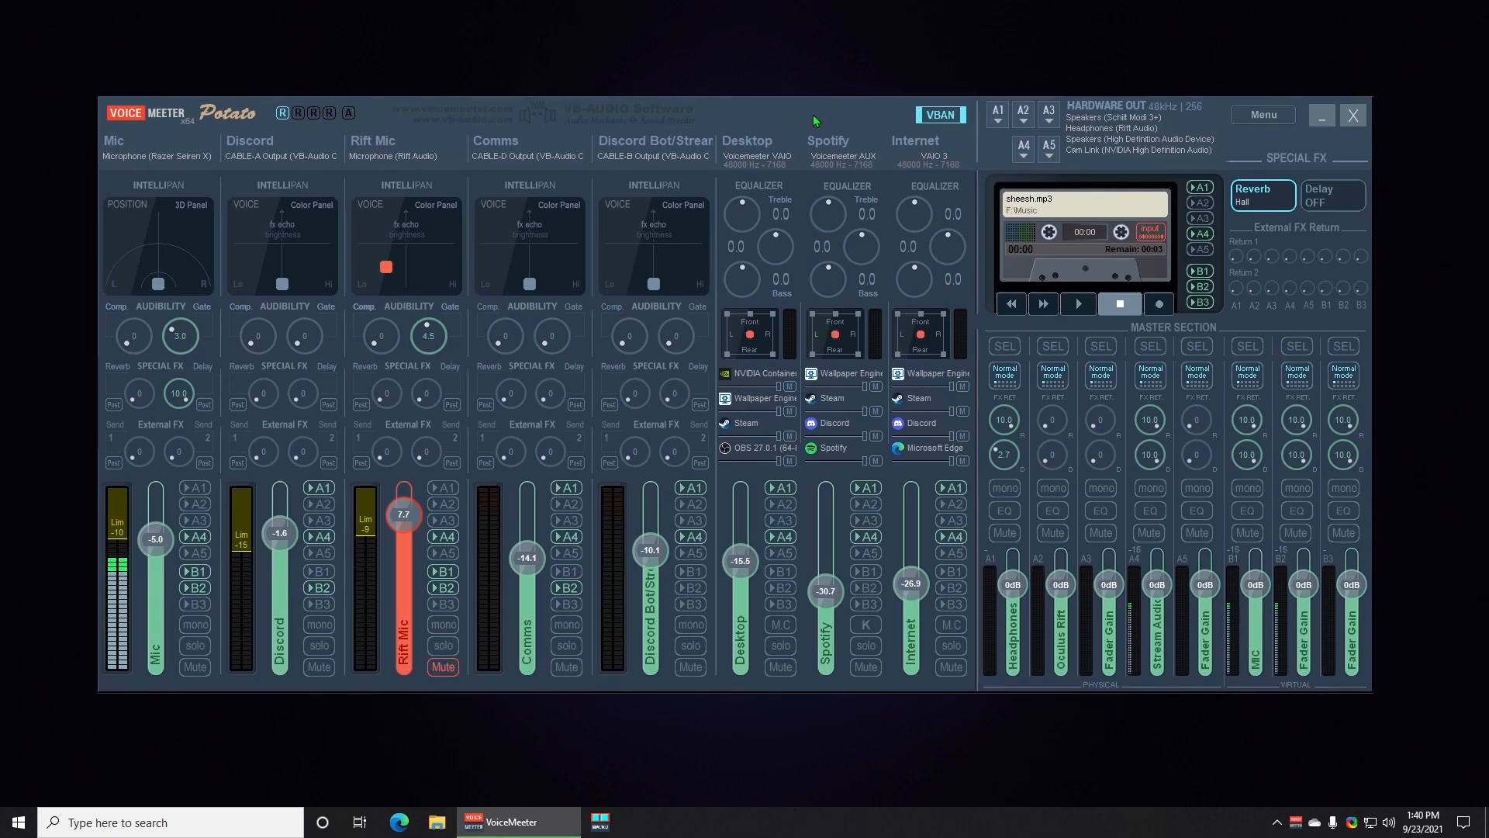
{"action": "left_click", "coordinate": [1258, 120]}
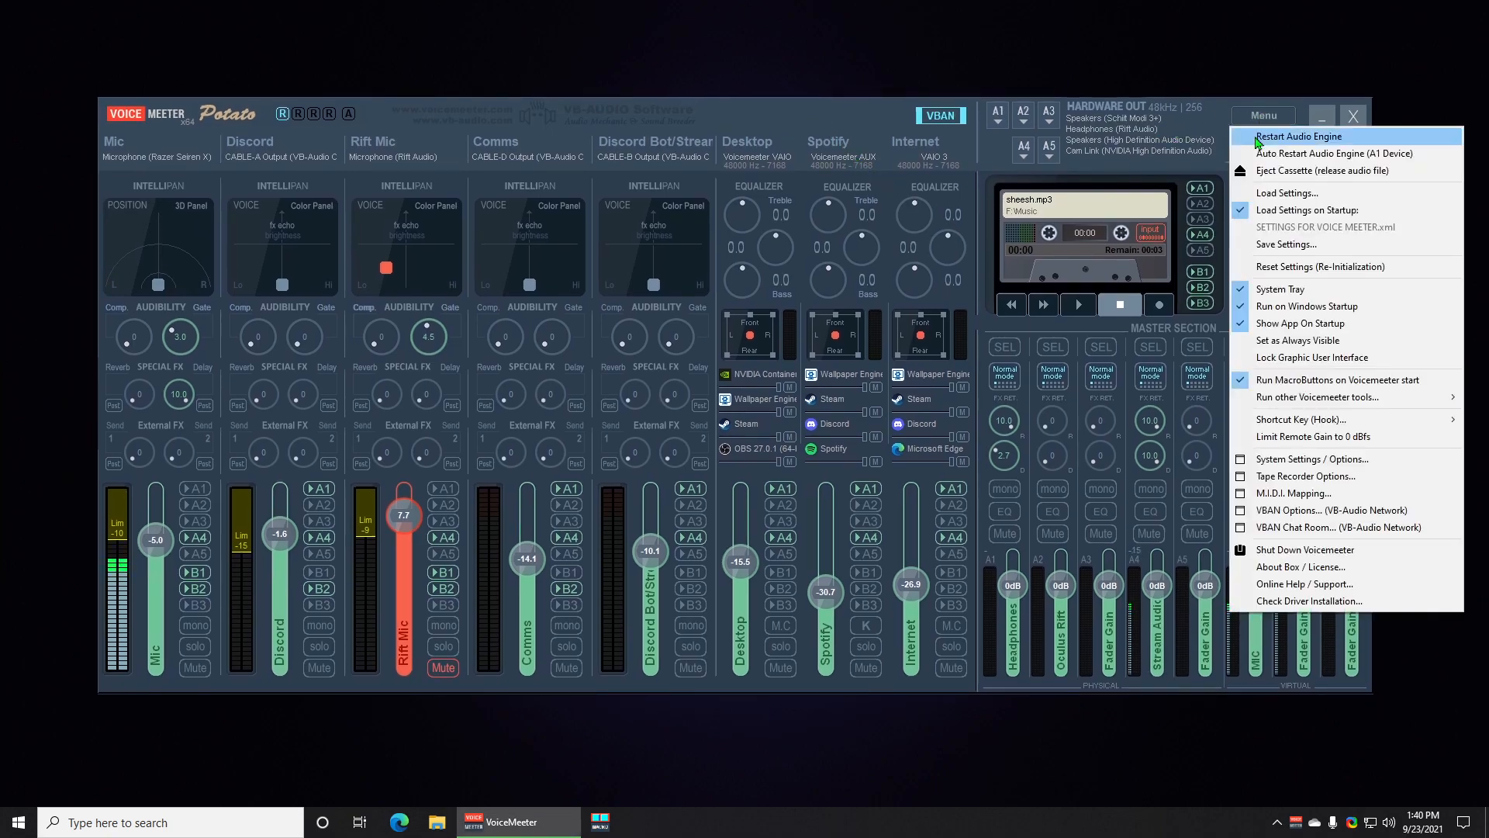
{"action": "left_click", "coordinate": [1309, 269]}
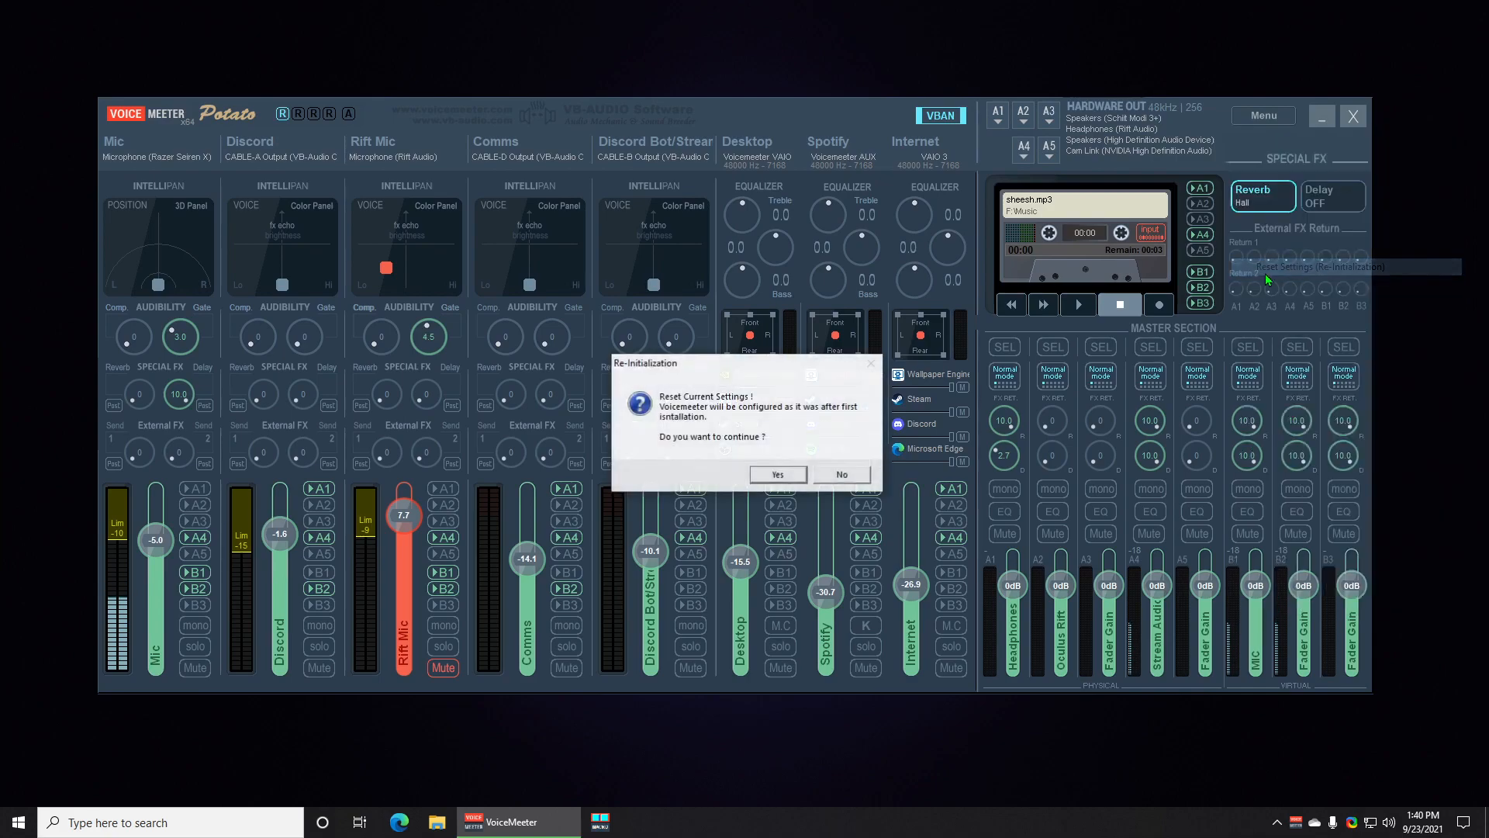
{"action": "left_click", "coordinate": [777, 474]}
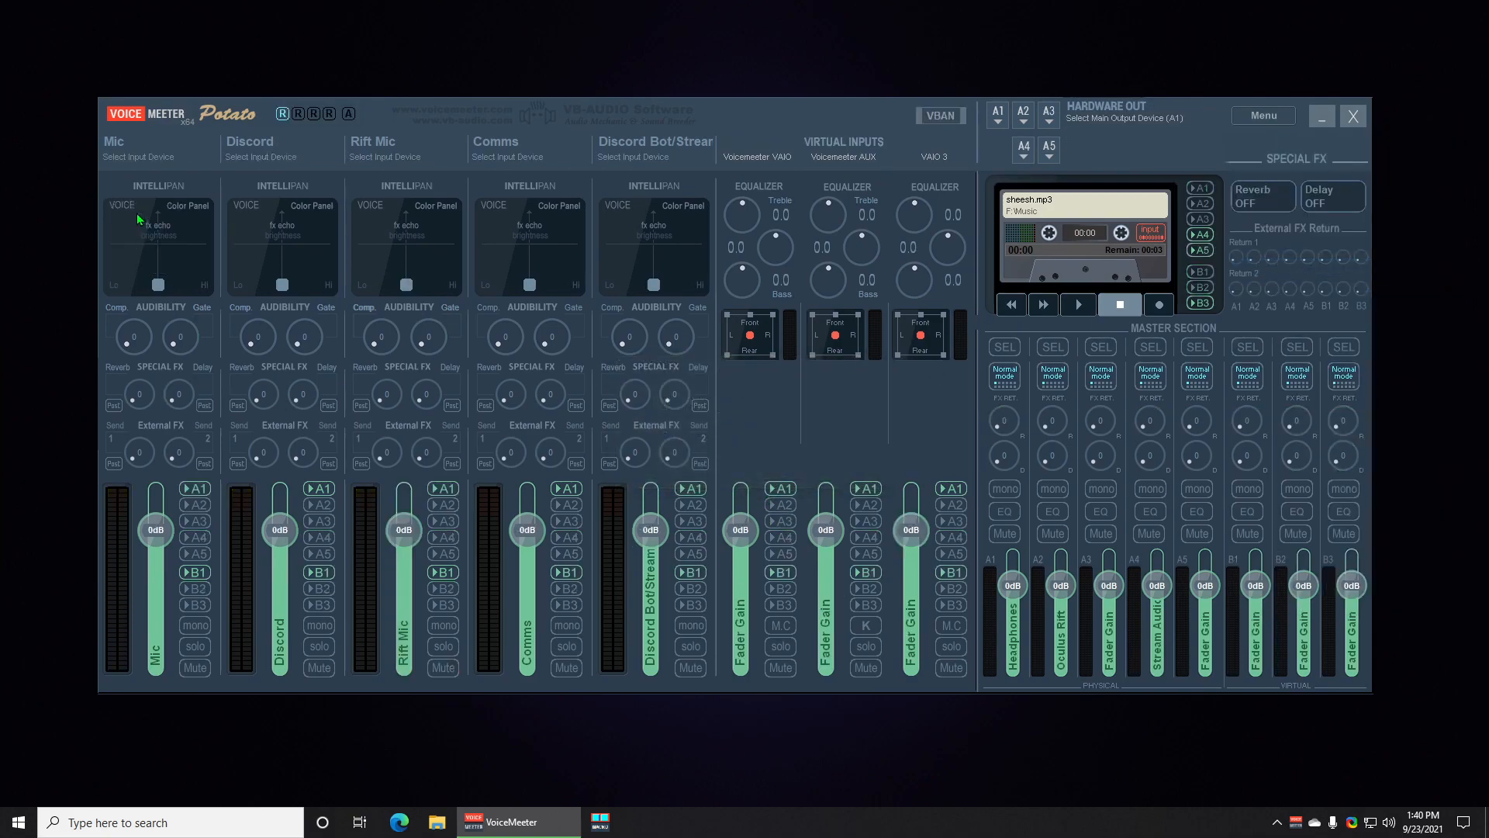
Assign WDM: Microphone (Razer Seiren X) to the Mic strip and shift its Intellipan voice point upward toward Lo.
{"action": "right_click", "coordinate": [157, 163]}
{"action": "key", "text": "Escape"}
{"action": "left_click", "coordinate": [174, 162]}
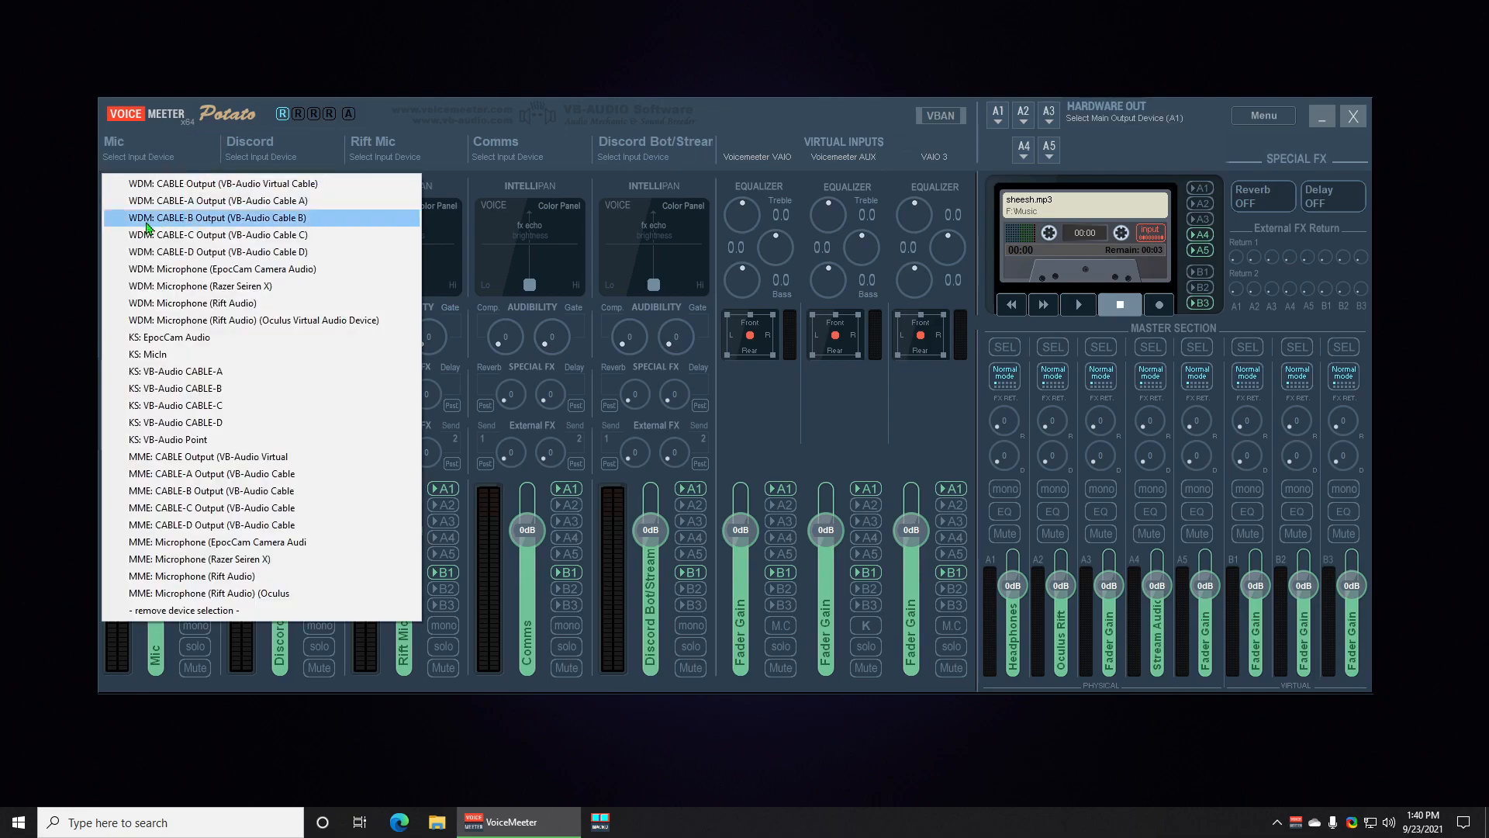
{"action": "left_click", "coordinate": [254, 289]}
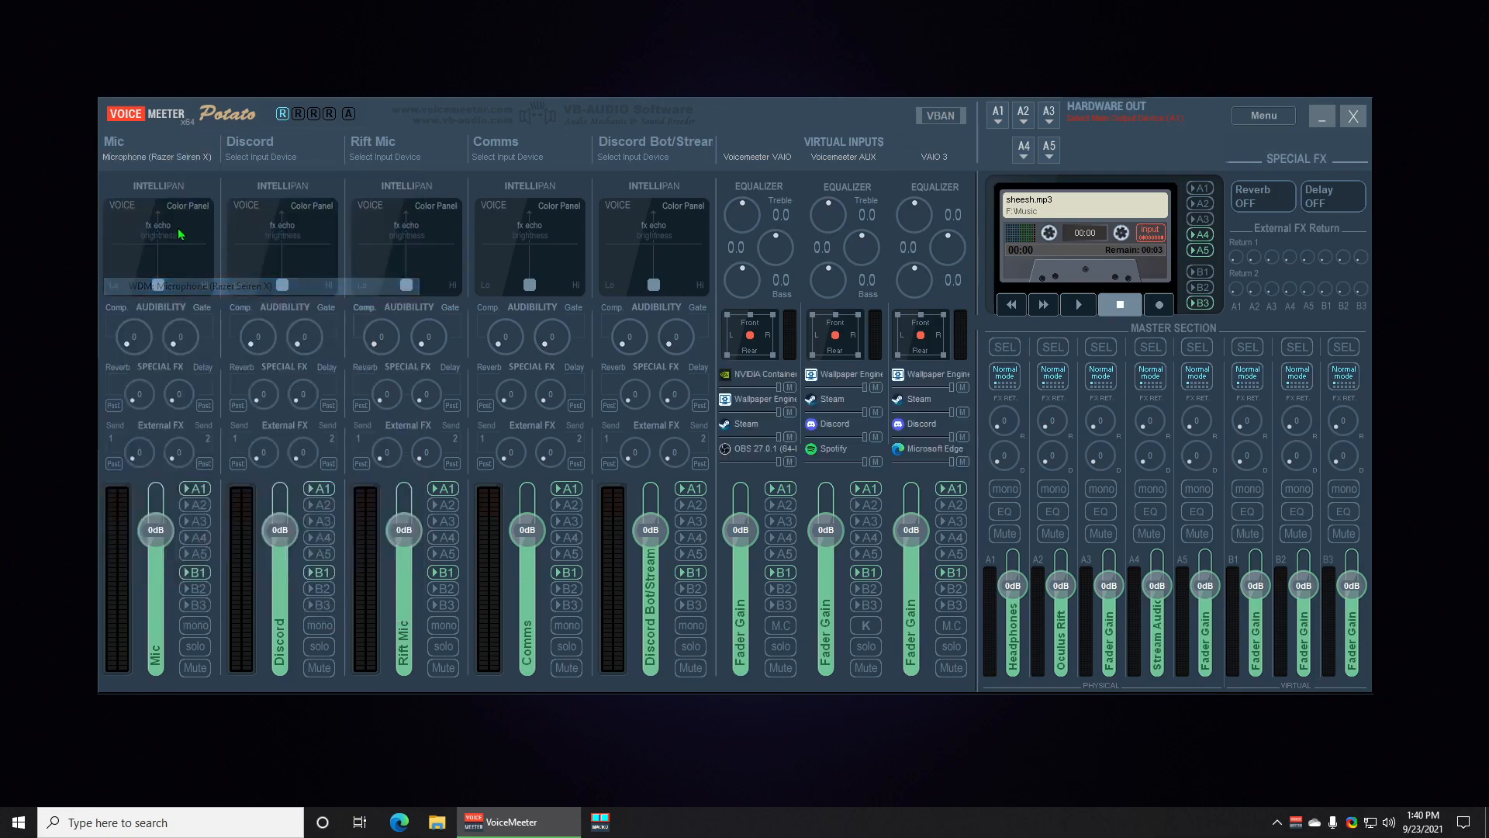
{"action": "left_click_drag", "start_coordinate": [158, 285], "coordinate": [143, 262]}
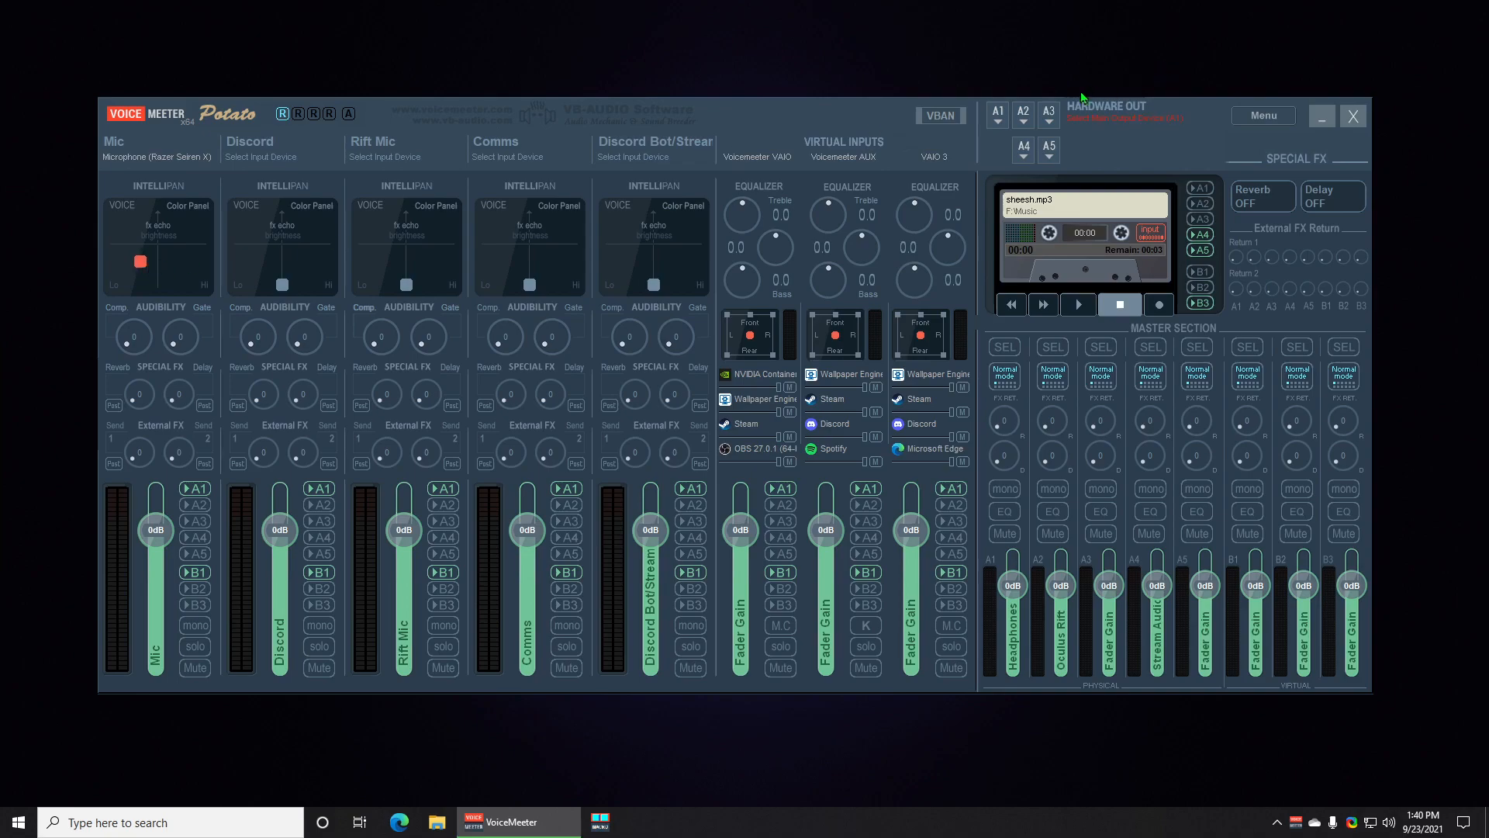
Set WDM: Speakers (Schiit Modi 3+) as the A1 hardware output device.
{"action": "left_click", "coordinate": [1105, 118]}
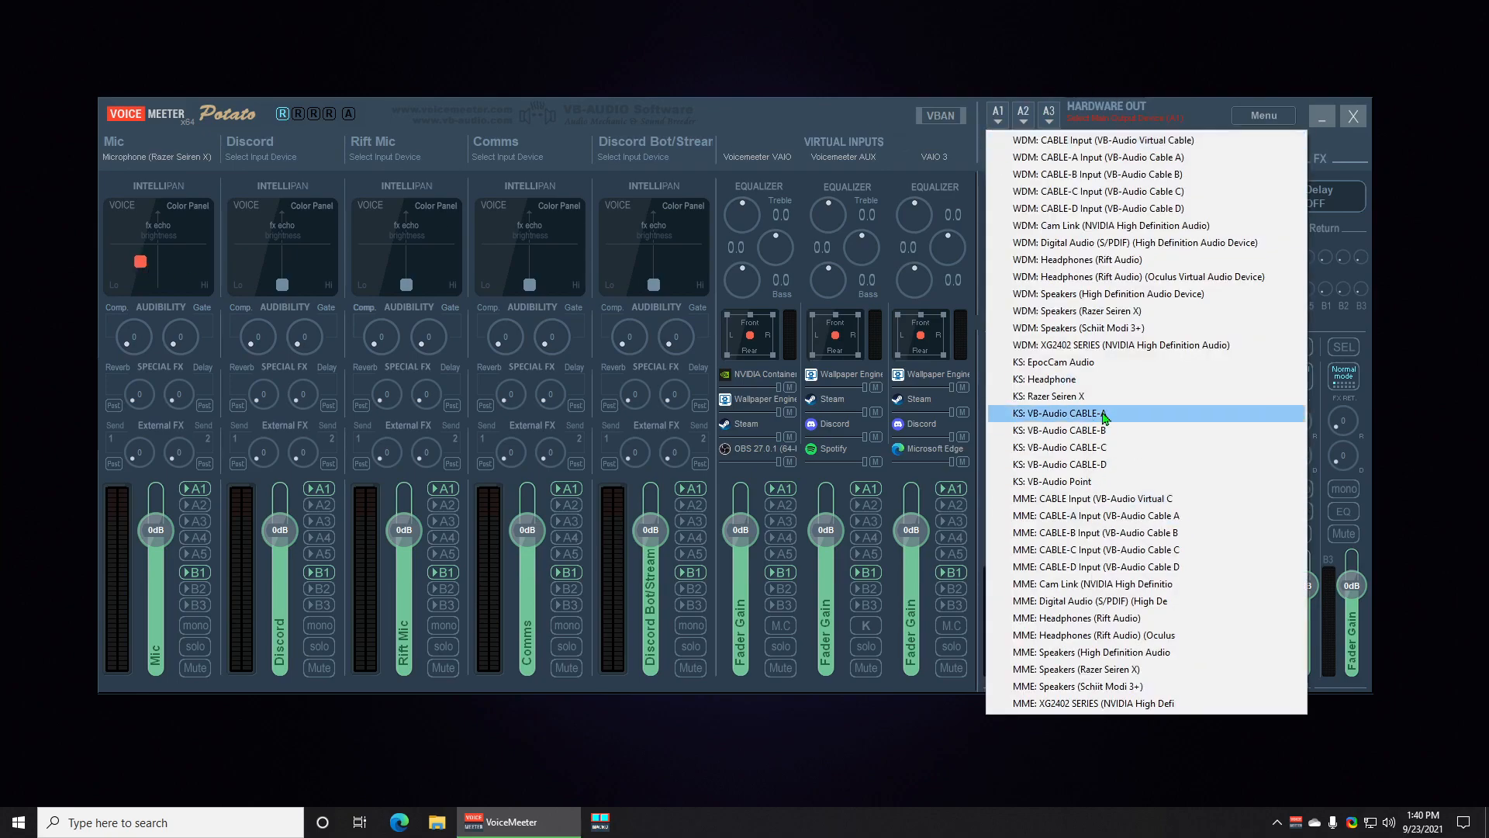
{"action": "left_click", "coordinate": [1117, 328]}
Turn off the Mic strip's A1 routing, and set its gate to 2.9 and its gain to -5 dB.
{"action": "left_click", "coordinate": [200, 489]}
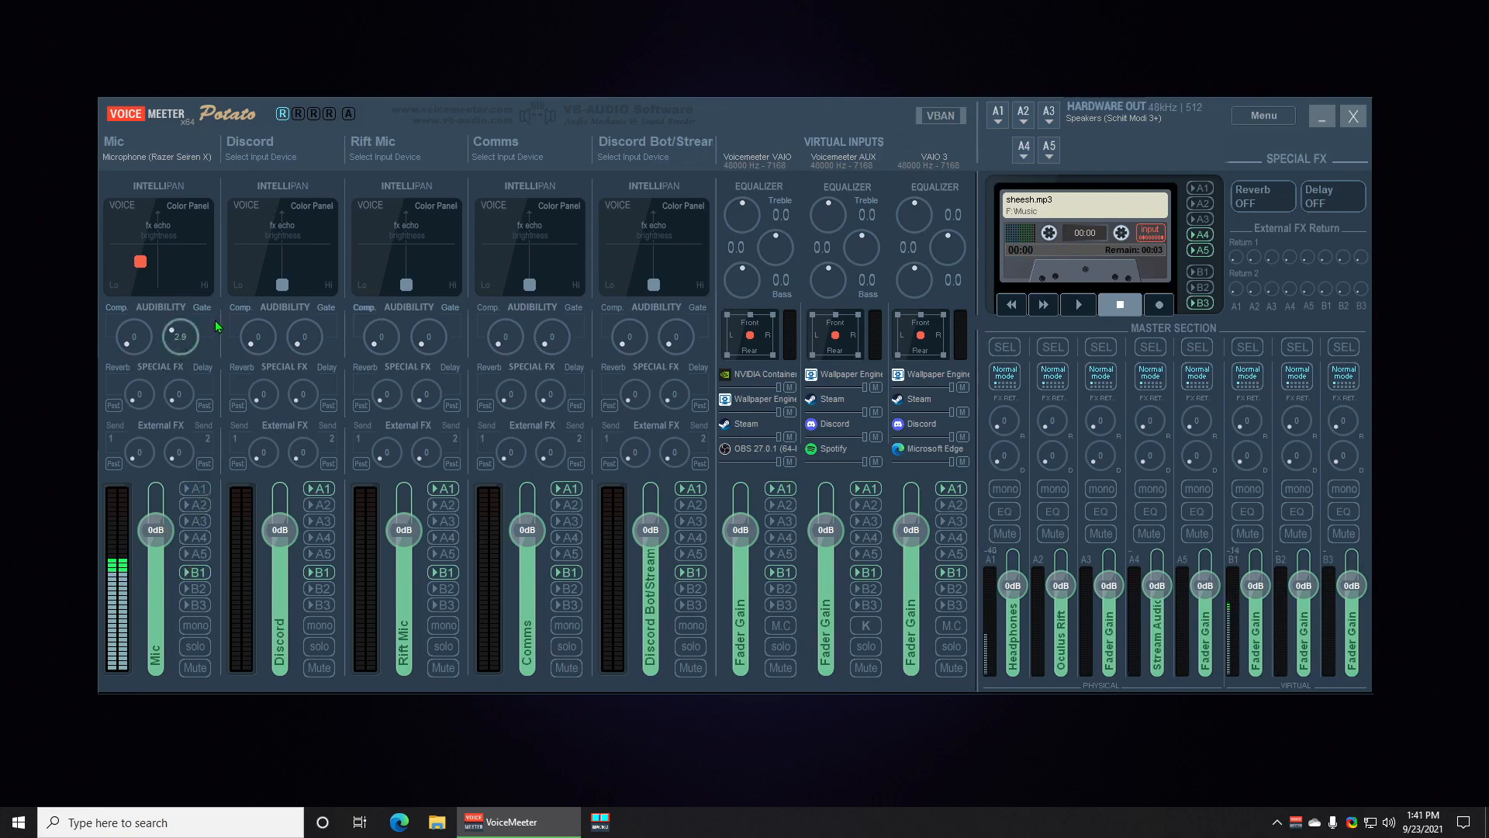
{"action": "right_click", "coordinate": [158, 544]}
{"action": "type", "text": "-5"}
{"action": "key", "text": "Return"}
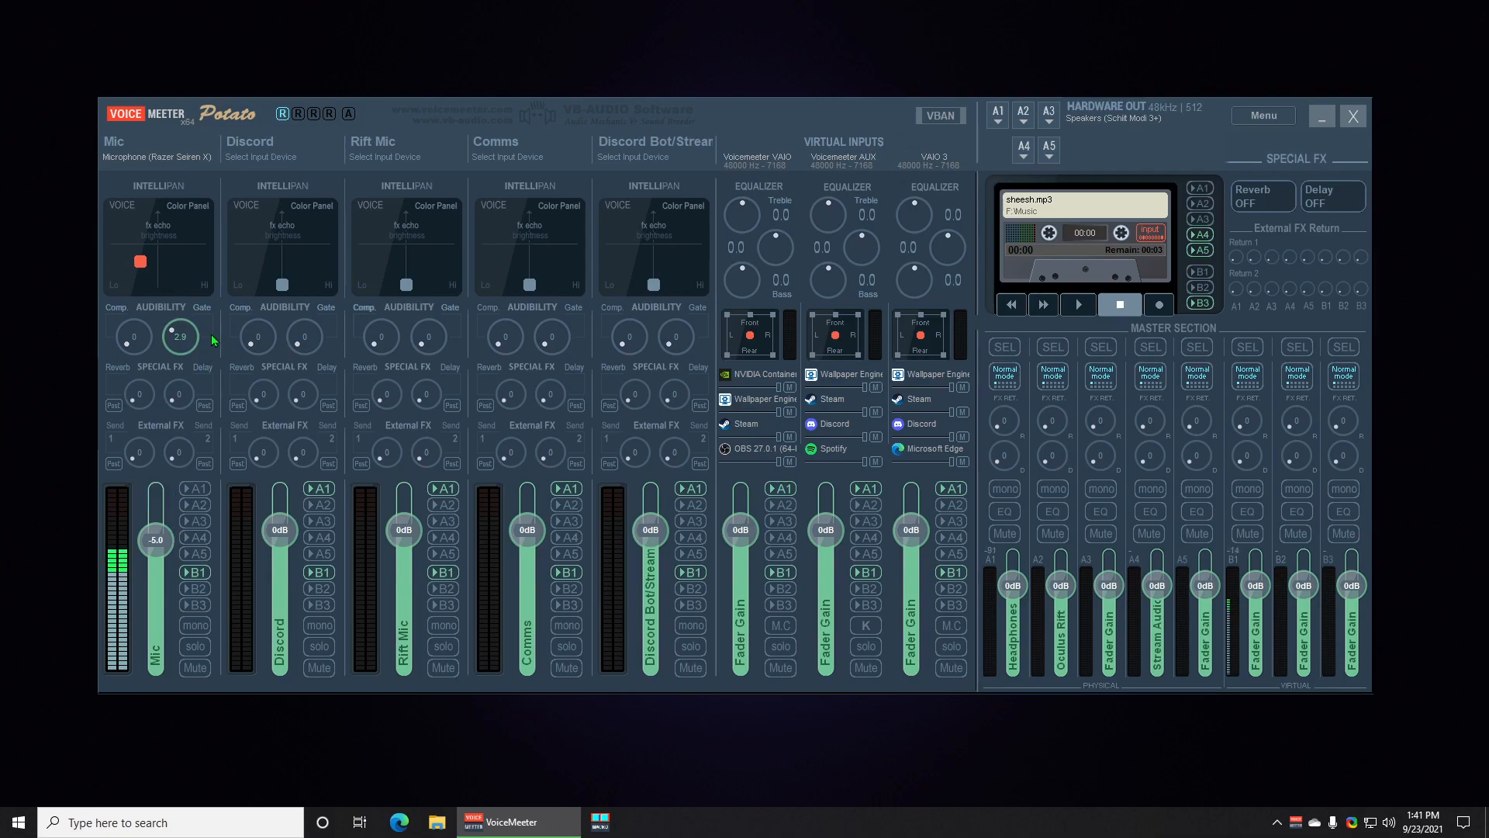
Turn off B1 routing on the Discord, Rift Mic, Comms, Discord Bot/Stream, Voicemeeter VAIO and VAIO 3 strips.
{"action": "left_click", "coordinate": [318, 572]}
{"action": "left_click", "coordinate": [443, 573]}
{"action": "left_click", "coordinate": [567, 572]}
{"action": "left_click", "coordinate": [690, 572]}
{"action": "left_click", "coordinate": [780, 572]}
{"action": "left_click", "coordinate": [950, 572]}
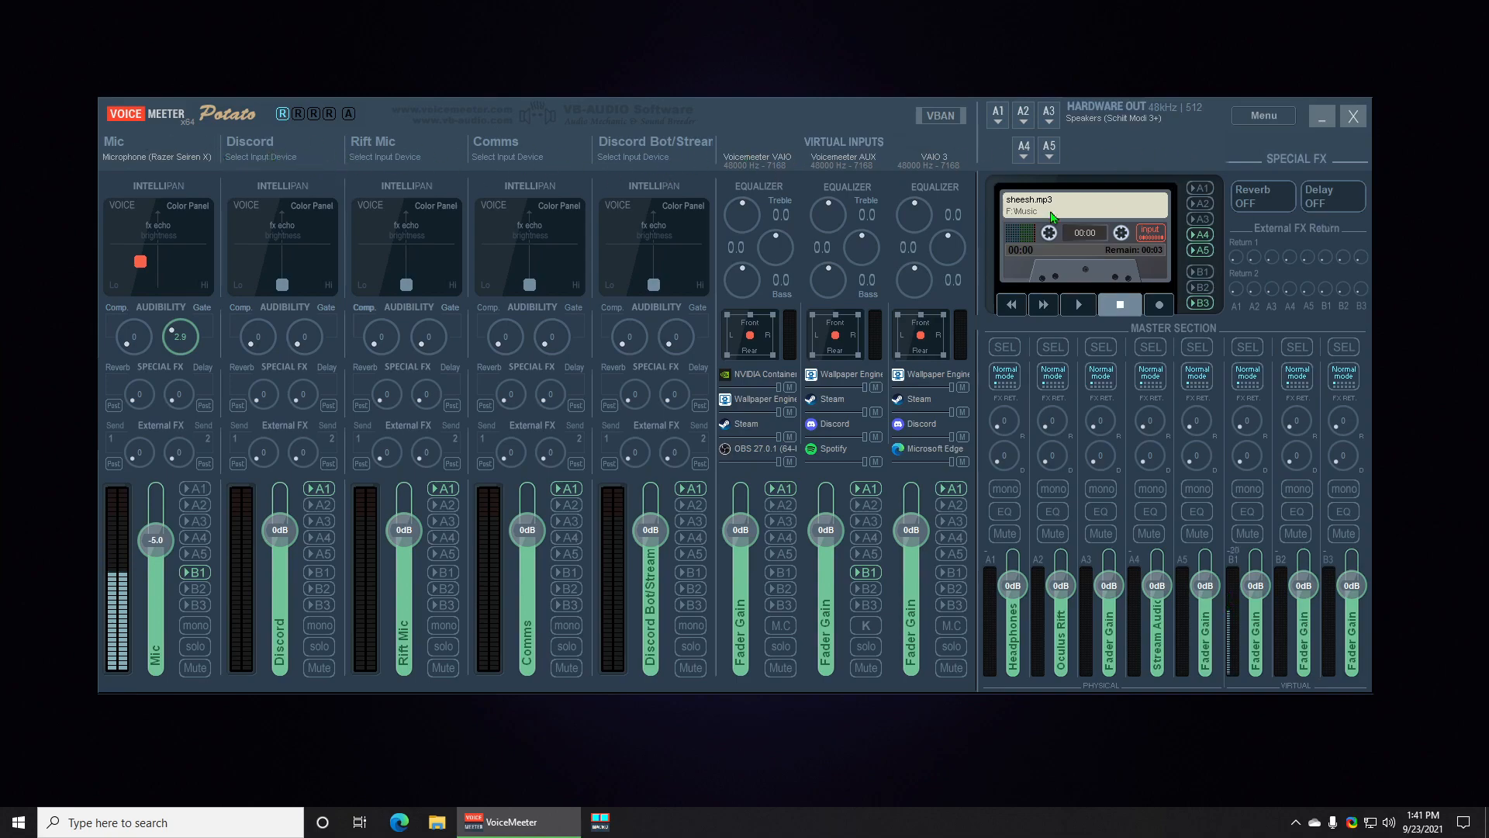
Clear the custom labels of the Discord Bot/Stream and Comms input strips.
{"action": "double_click", "coordinate": [657, 157]}
{"action": "key", "text": "BackSpace"}
{"action": "key", "text": "Return"}
{"action": "double_click", "coordinate": [498, 147]}
{"action": "key", "text": "BackSpace"}
{"action": "key", "text": "Return"}
{"action": "left_click", "coordinate": [278, 159]}
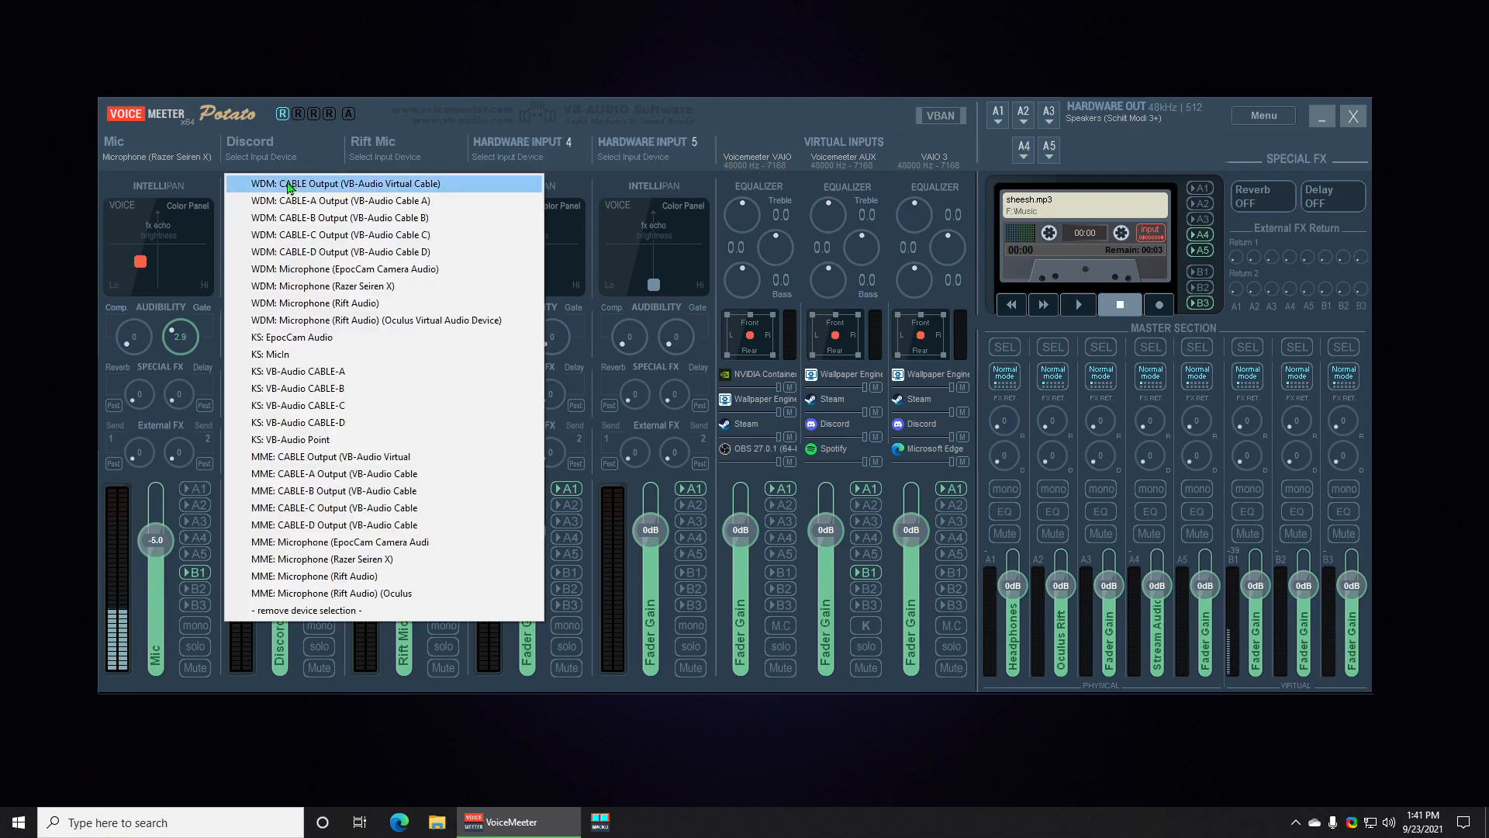
{"action": "left_click", "coordinate": [368, 158]}
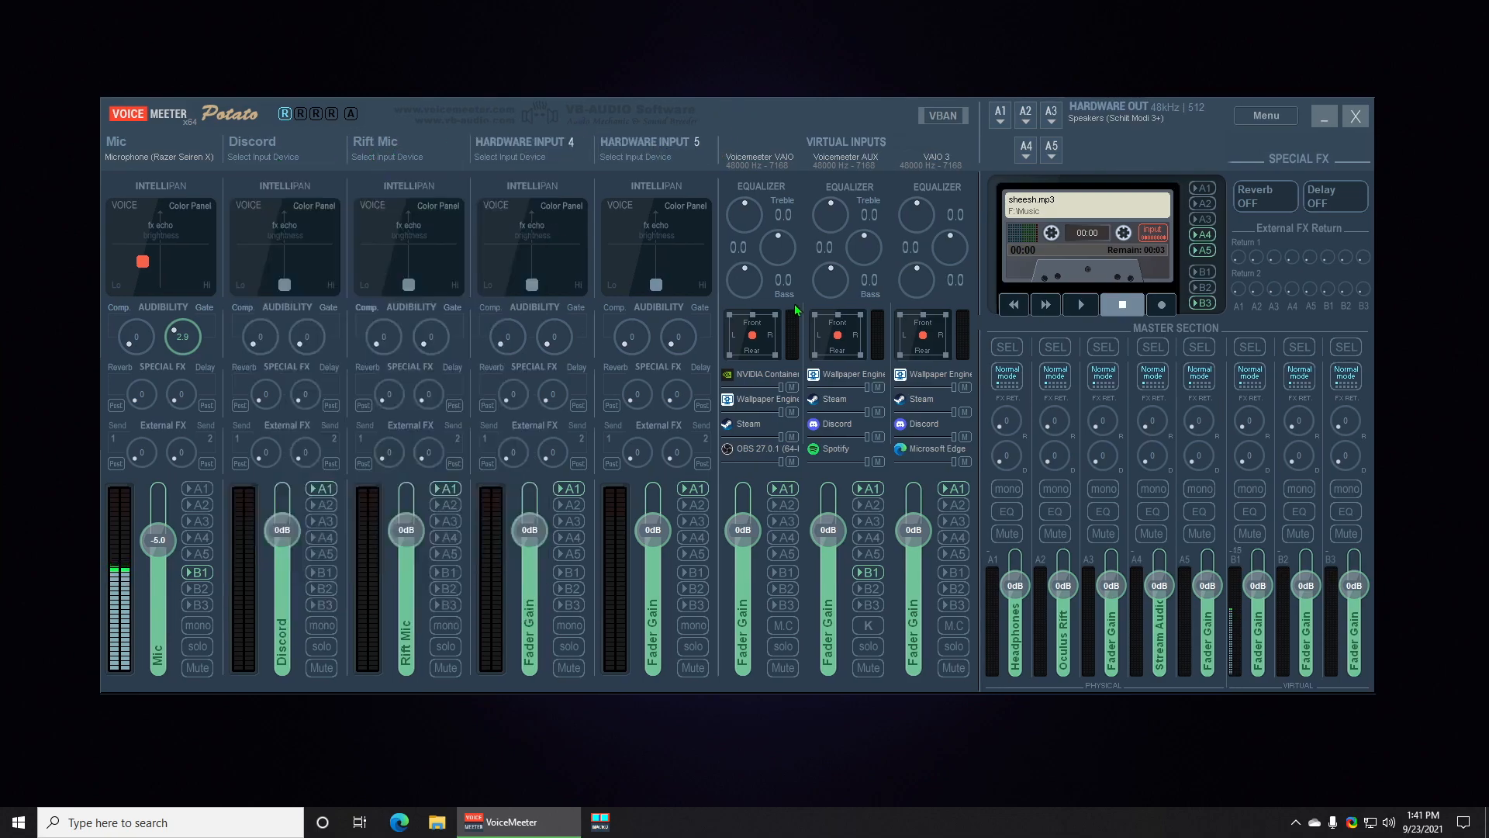
Launch VM-Streamer View and arrange its window and the Voicemeeter Potato window so both can be used.
{"action": "left_click_drag", "start_coordinate": [808, 108], "coordinate": [725, 19]}
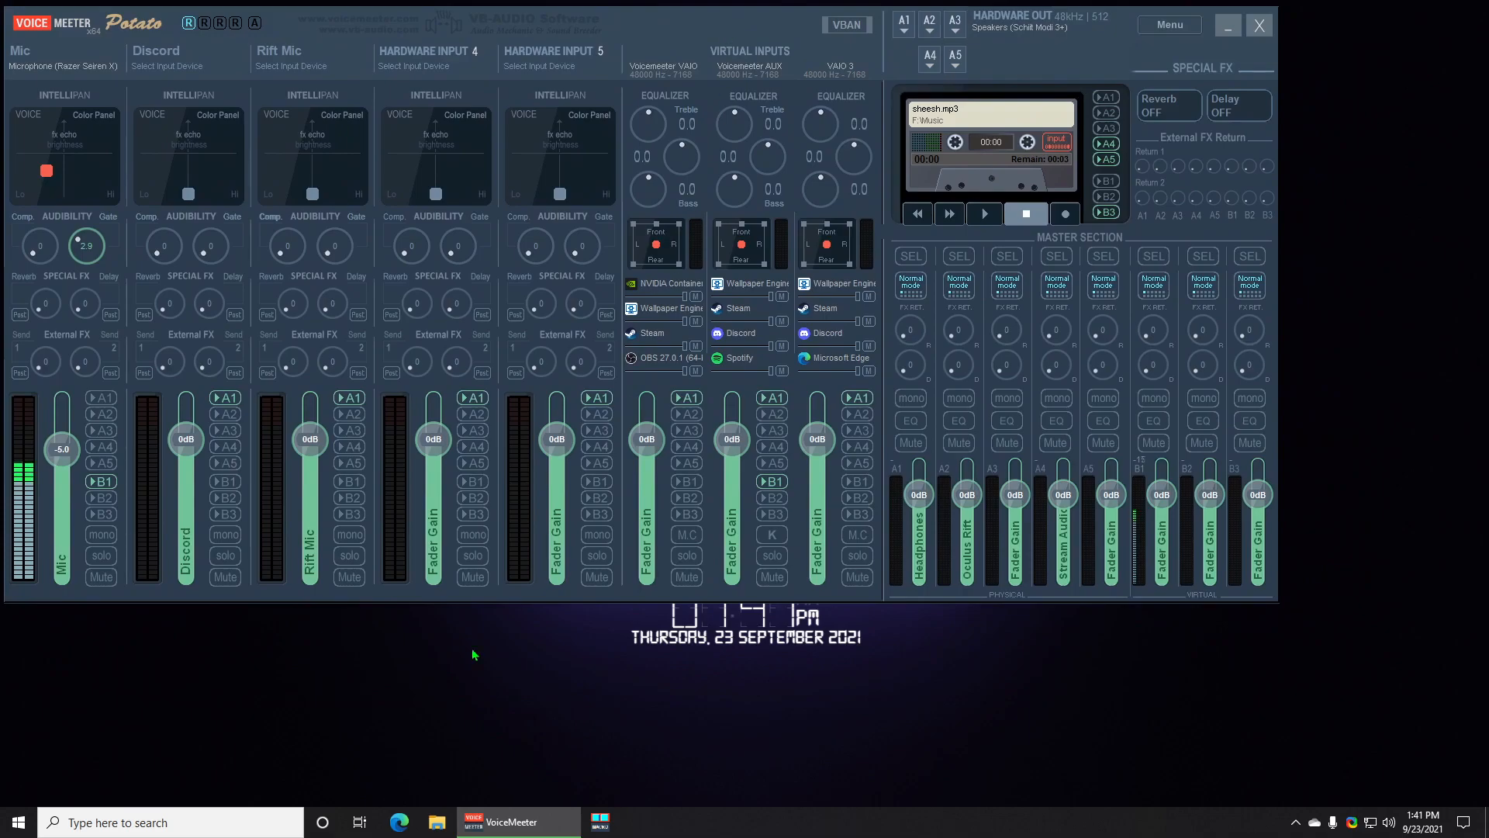
{"action": "left_click", "coordinate": [290, 822]}
{"action": "type", "text": "stre"}
{"action": "key", "text": "Return"}
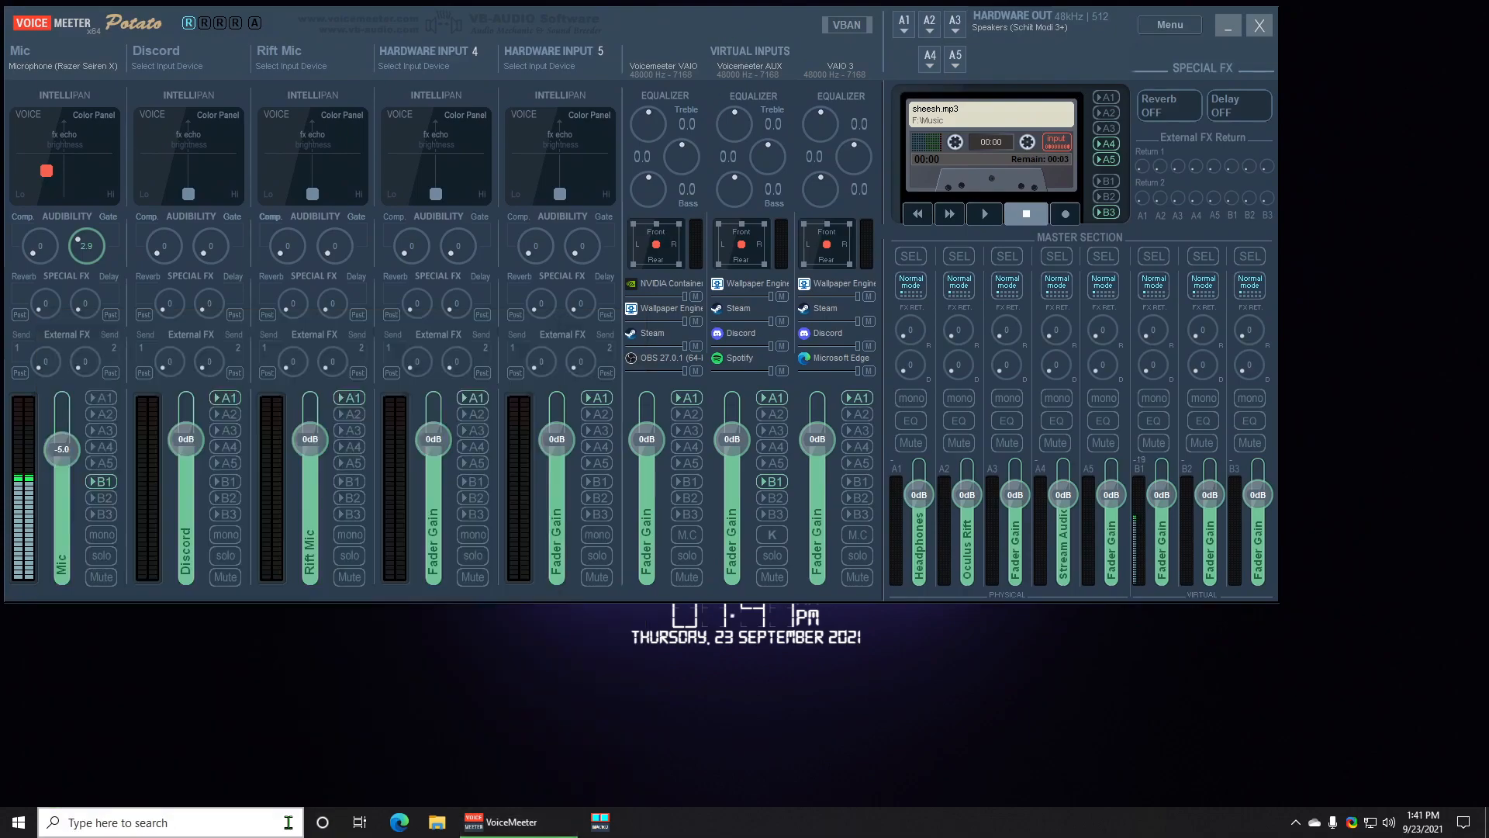
{"action": "left_click_drag", "start_coordinate": [408, 36], "coordinate": [1227, 318]}
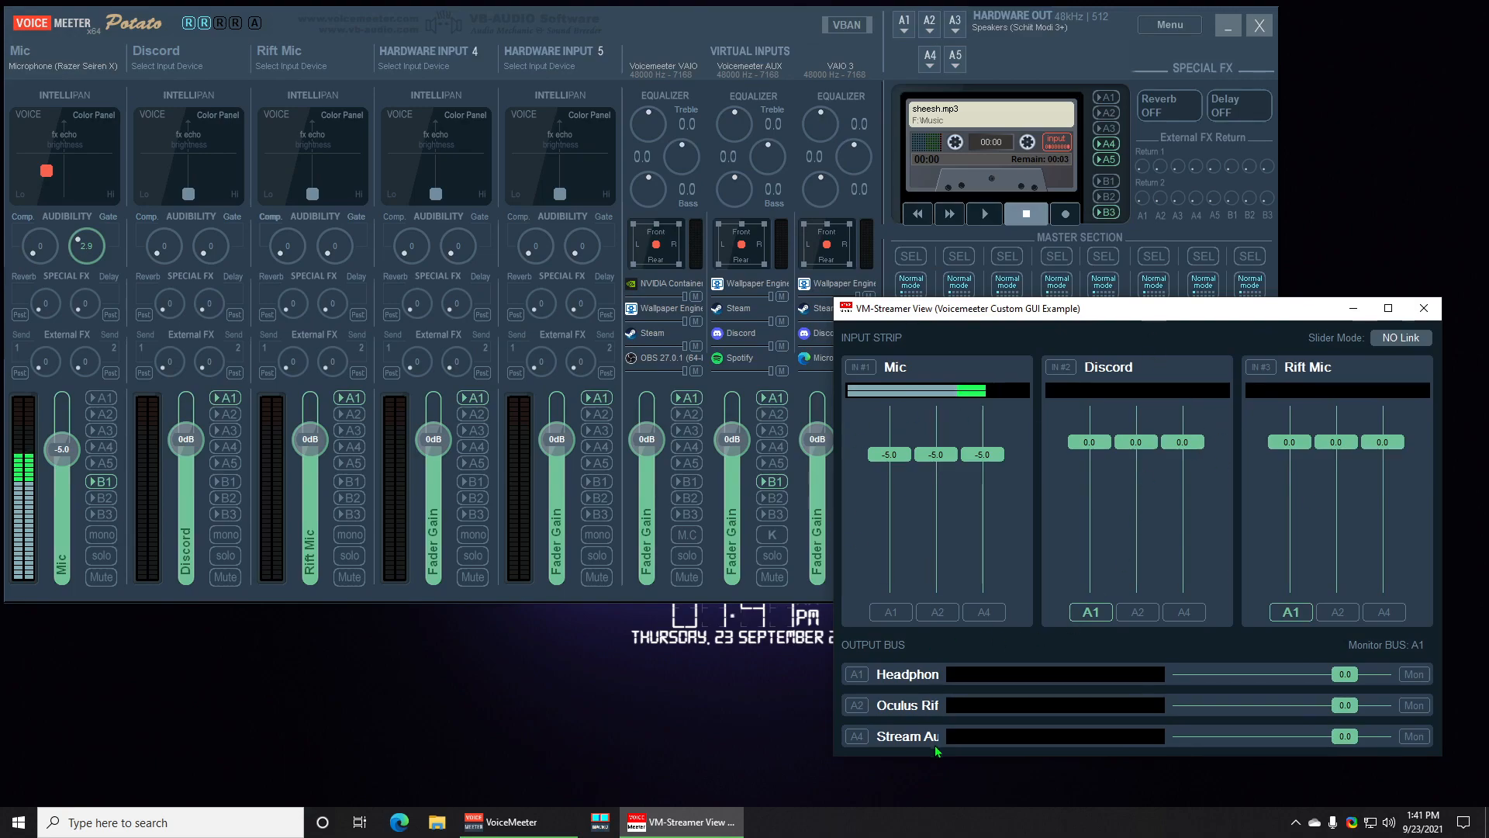
Clear the custom labels of the Oculus Rift (A2) and Stream Audio (A4) output buses.
{"action": "left_click", "coordinate": [1032, 71]}
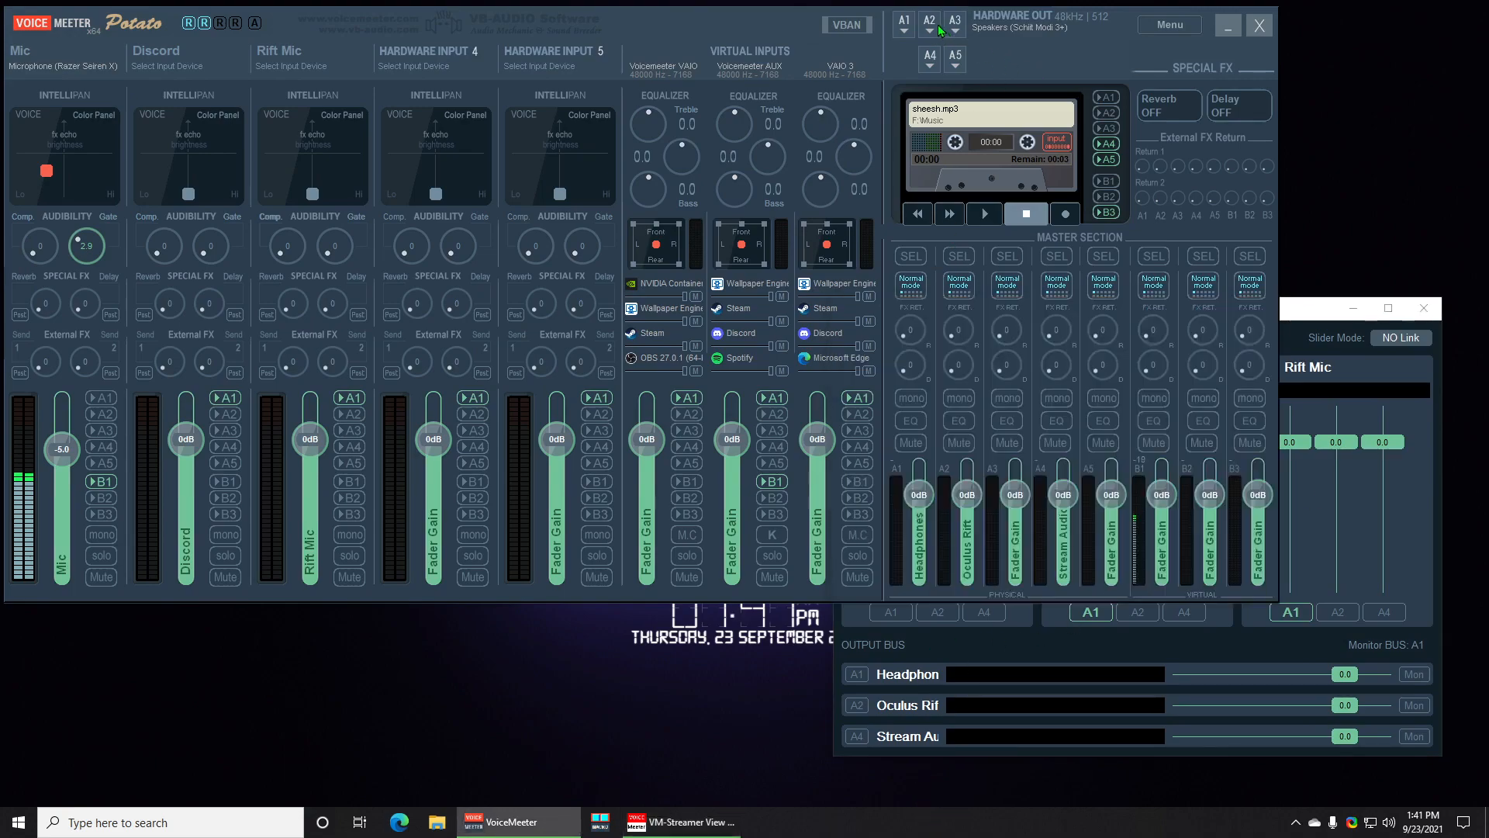
{"action": "right_click", "coordinate": [968, 555]}
{"action": "key", "text": "BackSpace"}
{"action": "key", "text": "Return"}
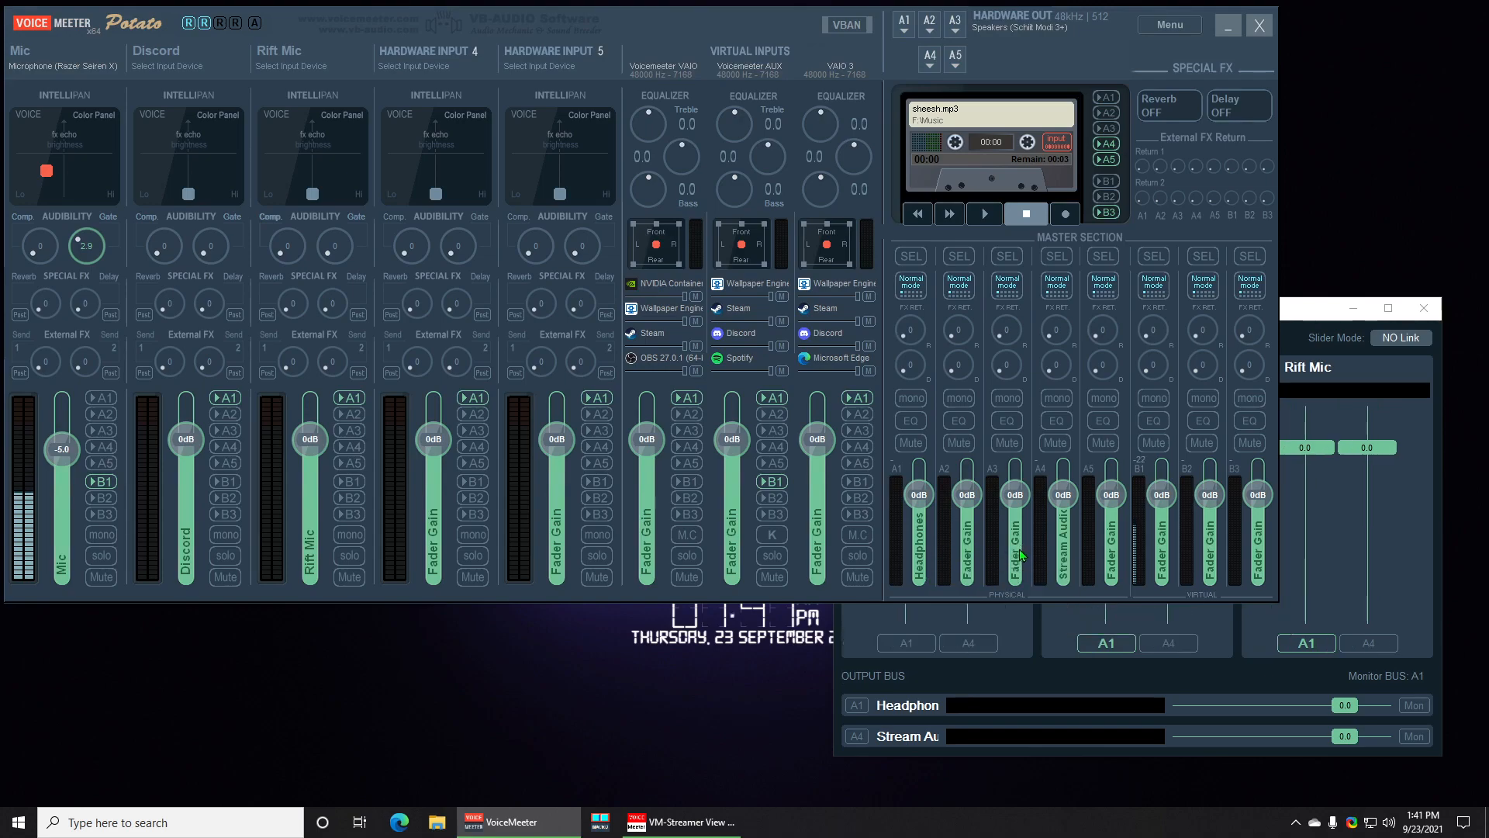
{"action": "right_click", "coordinate": [1068, 564]}
{"action": "key", "text": "BackSpace"}
{"action": "key", "text": "Return"}
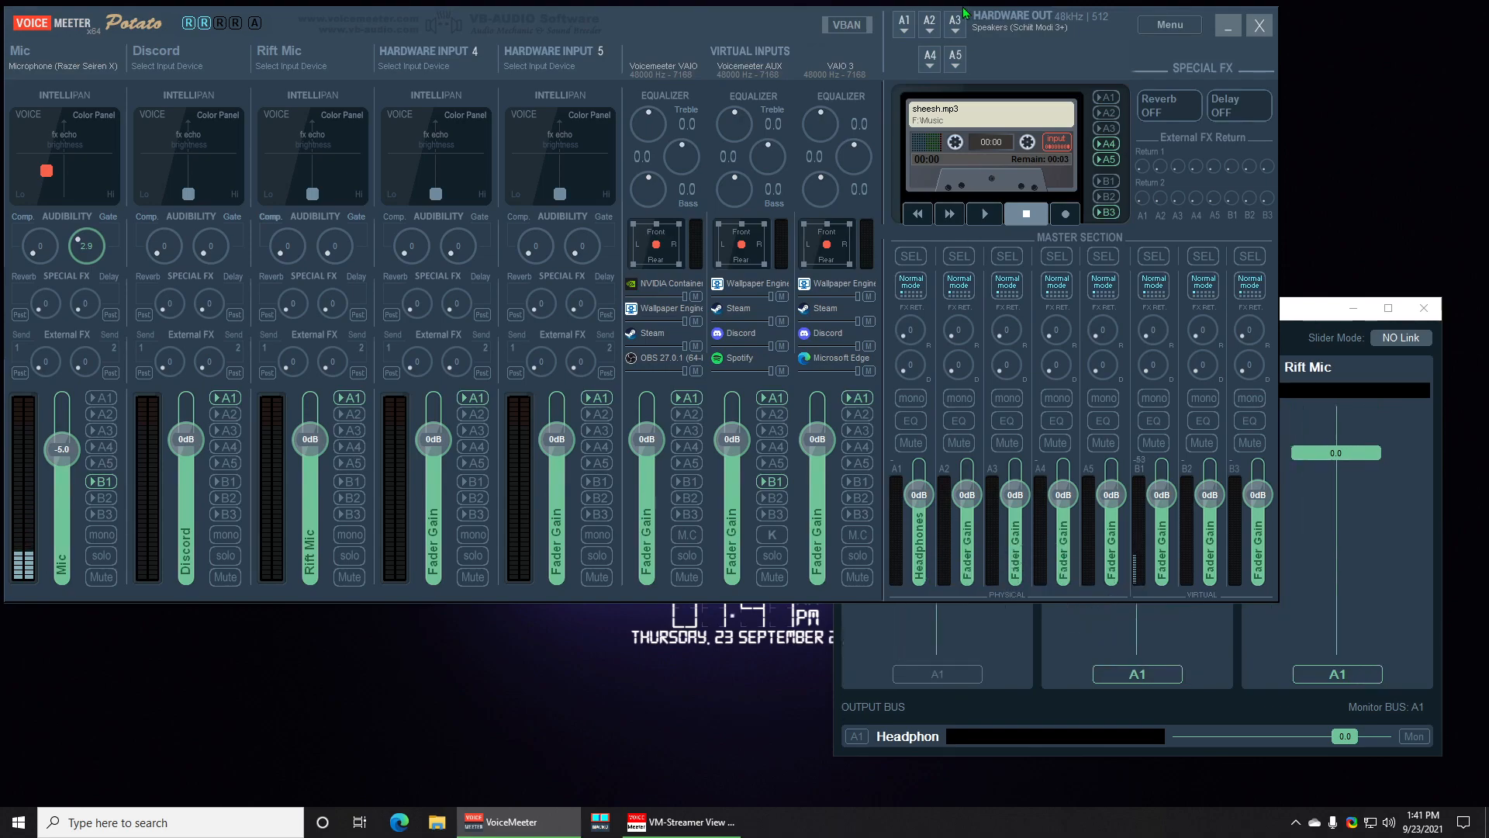
Set Headphones (Rift Audio) as the A2 output device and Speakers (High Definition Audio Device) as the A3 output device.
{"action": "left_click", "coordinate": [930, 32]}
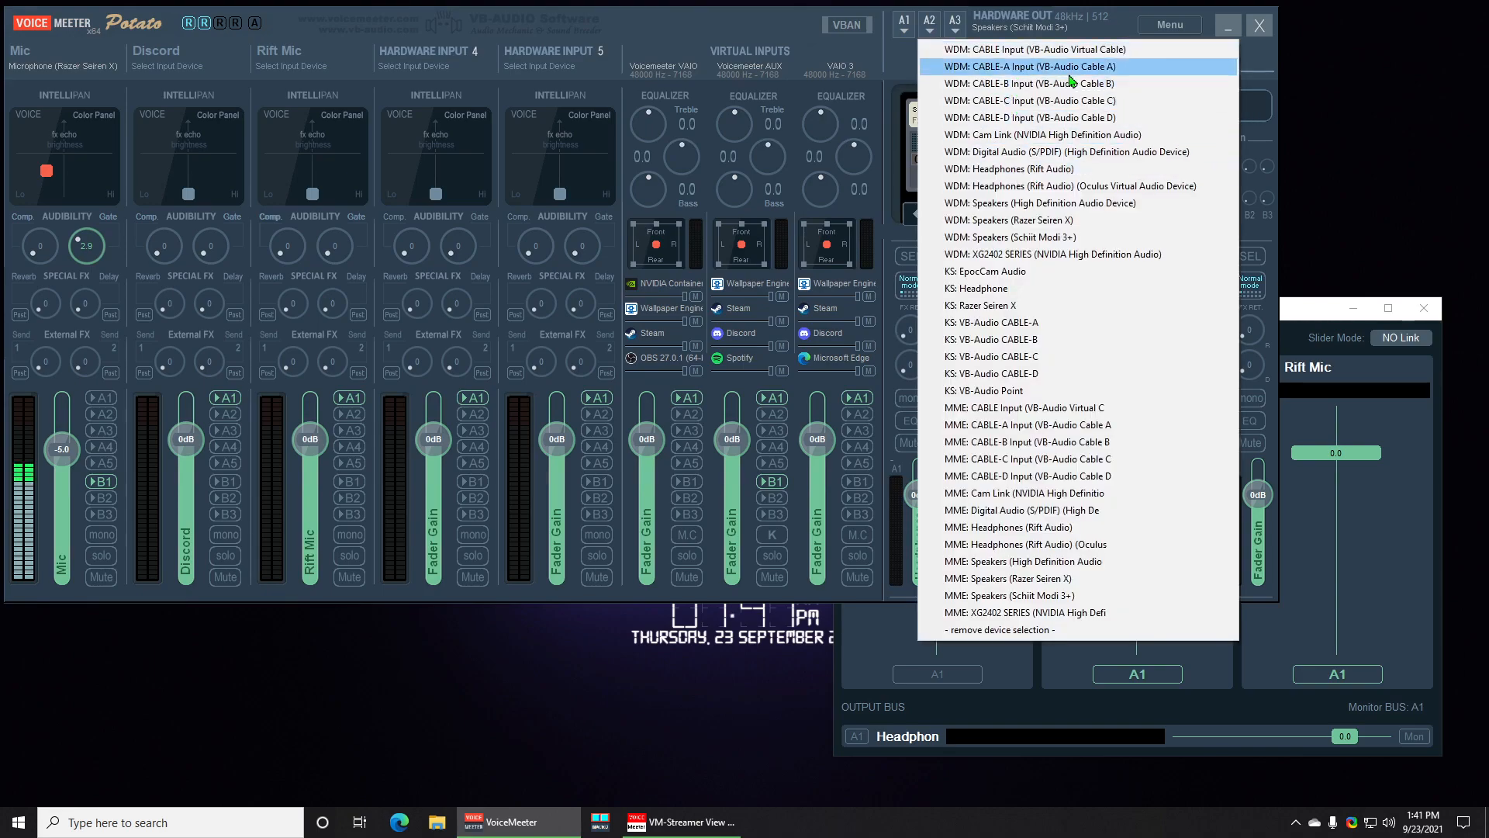
{"action": "left_click", "coordinate": [1046, 186]}
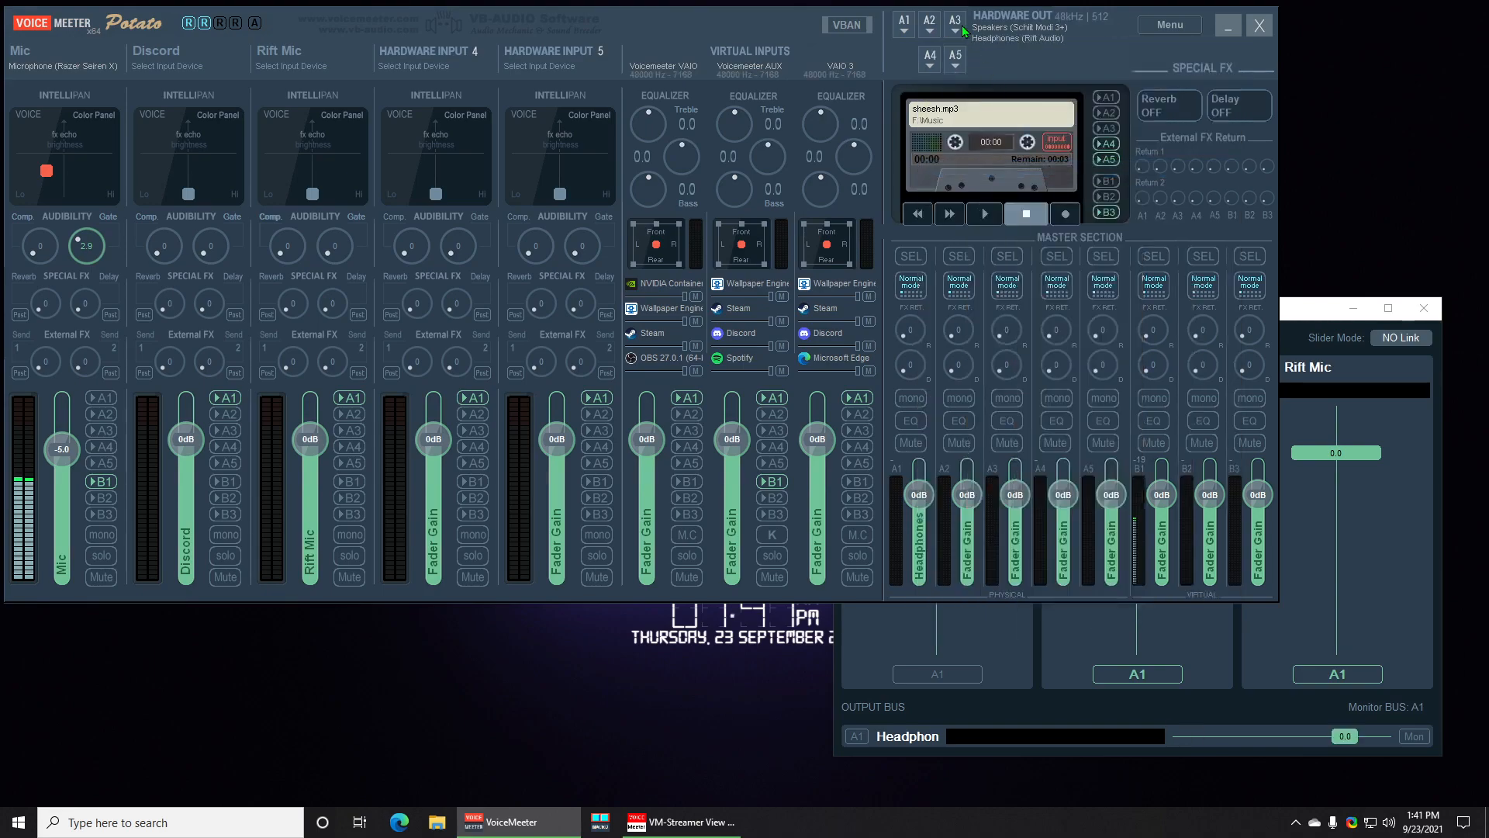
{"action": "left_click", "coordinate": [954, 25]}
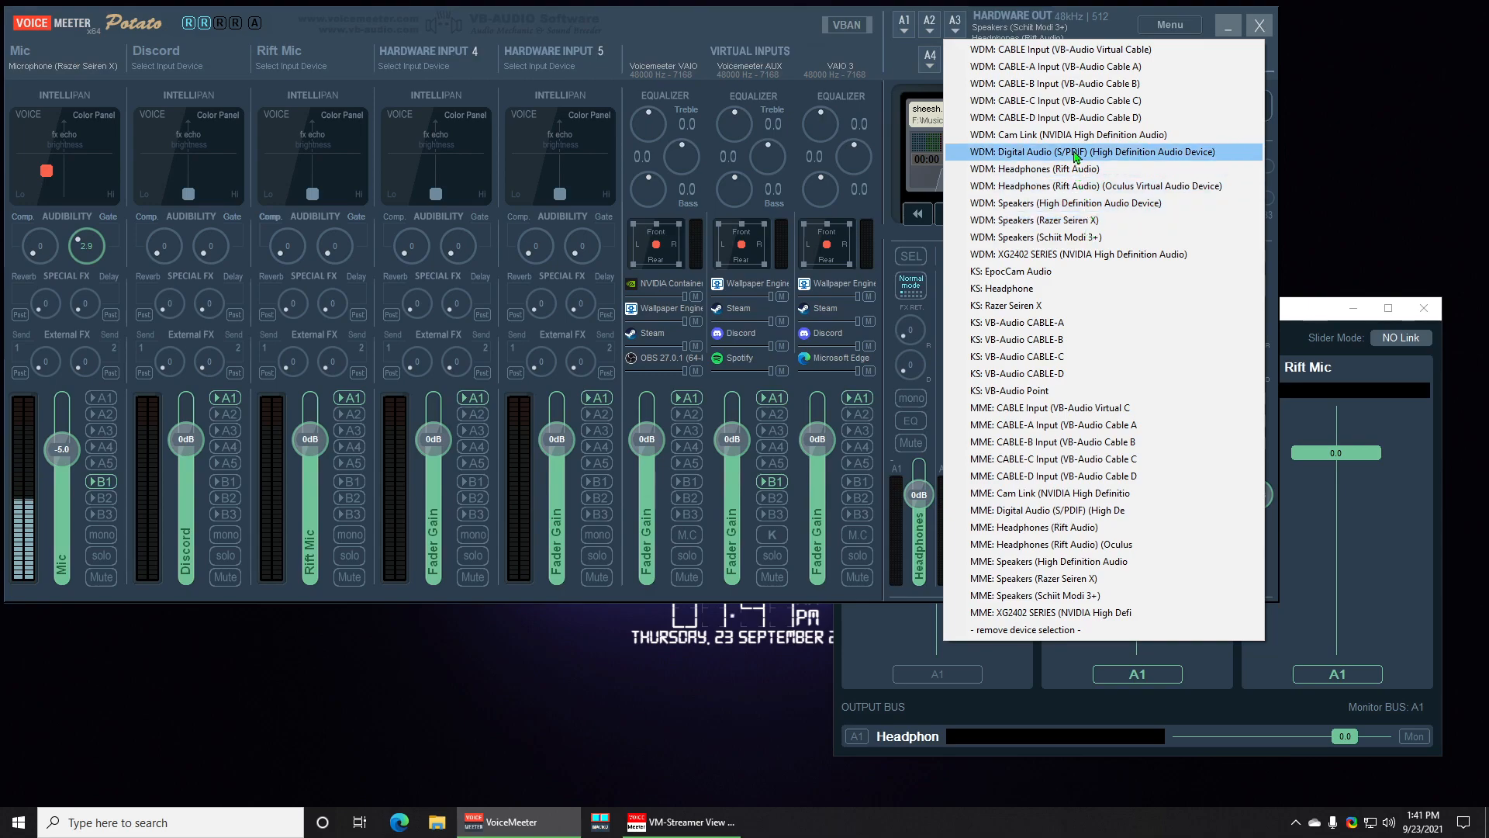
{"action": "left_click", "coordinate": [1081, 203]}
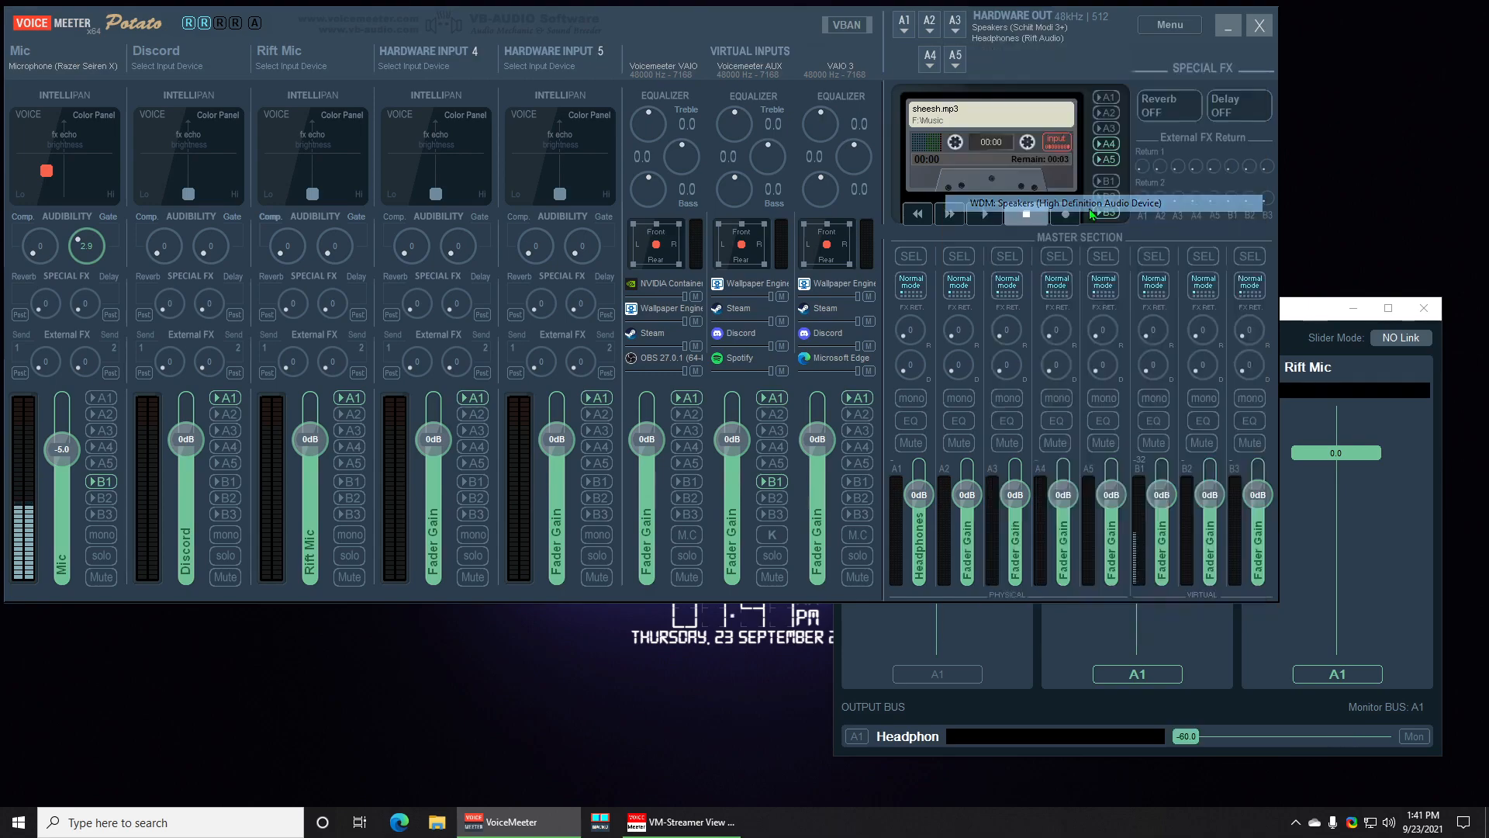
Label the A2 output bus Rift and the A3 output bus Speakers.
{"action": "right_click", "coordinate": [919, 568]}
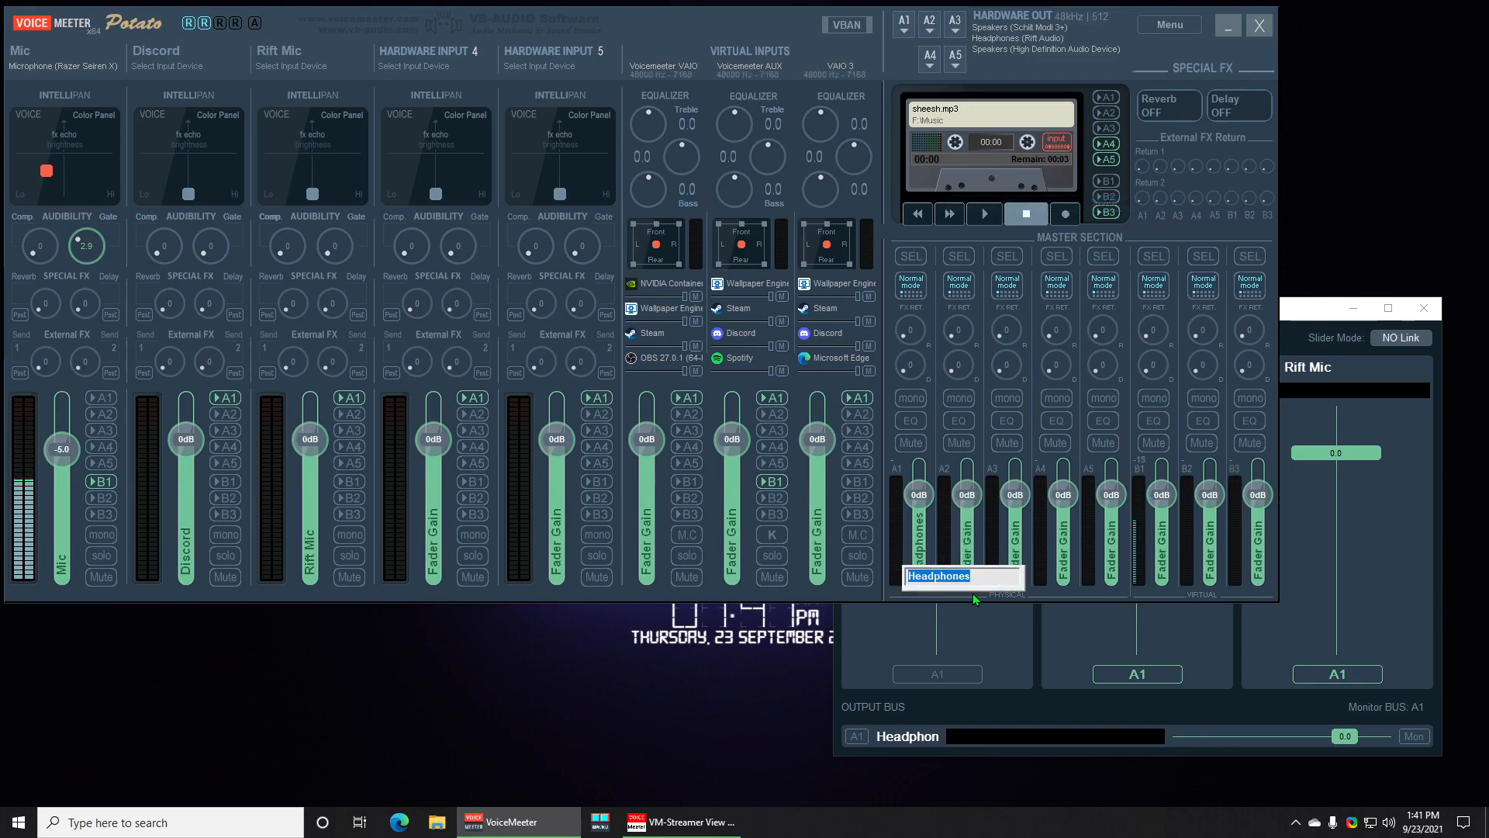
{"action": "left_click", "coordinate": [973, 595]}
{"action": "right_click", "coordinate": [979, 557]}
{"action": "type", "text": "Rift"}
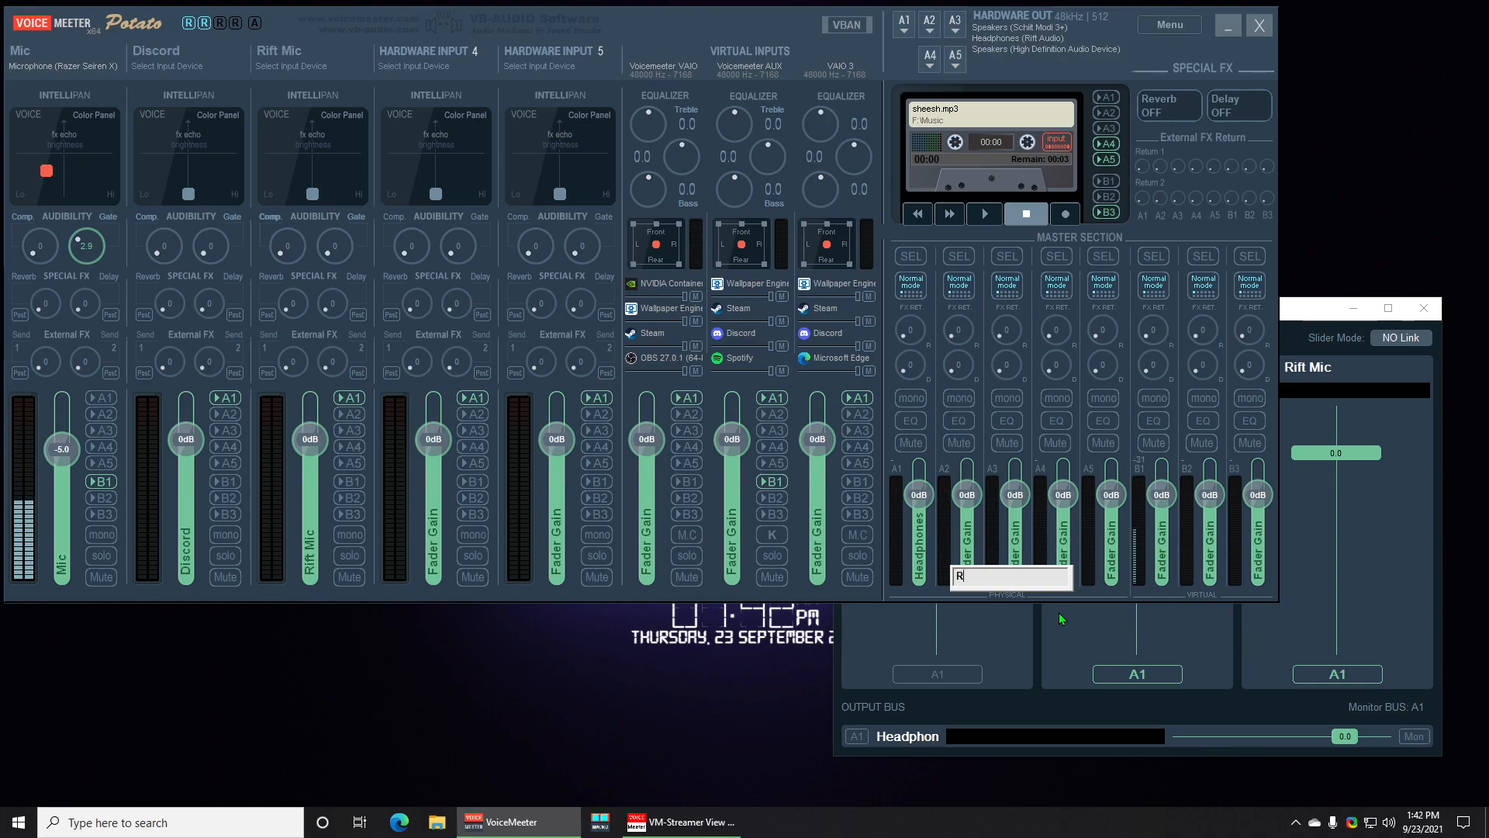
{"action": "key", "text": "Return"}
{"action": "right_click", "coordinate": [1019, 556]}
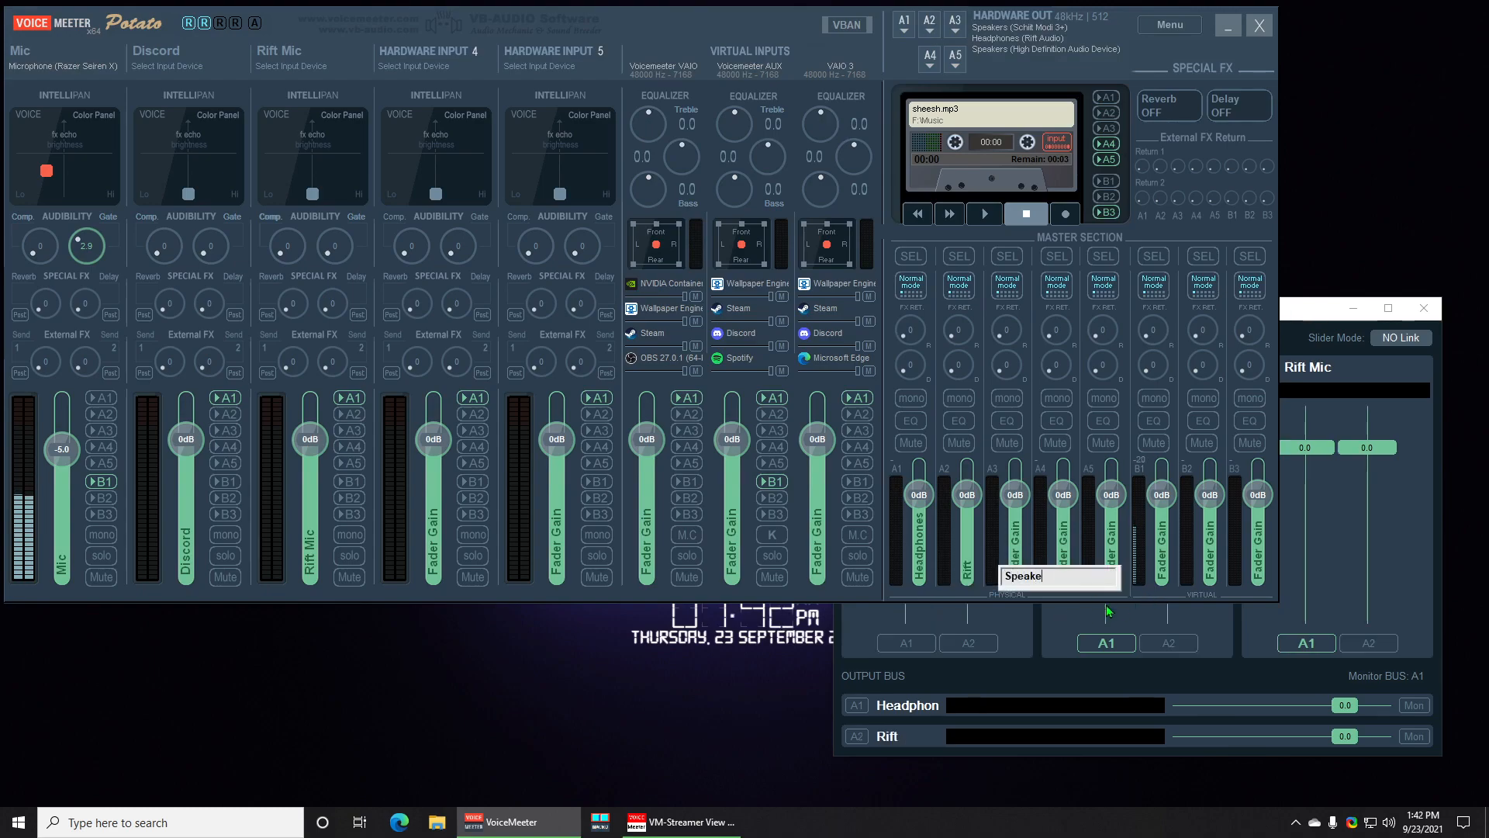
{"action": "type", "text": "Speakers"}
{"action": "key", "text": "Return"}
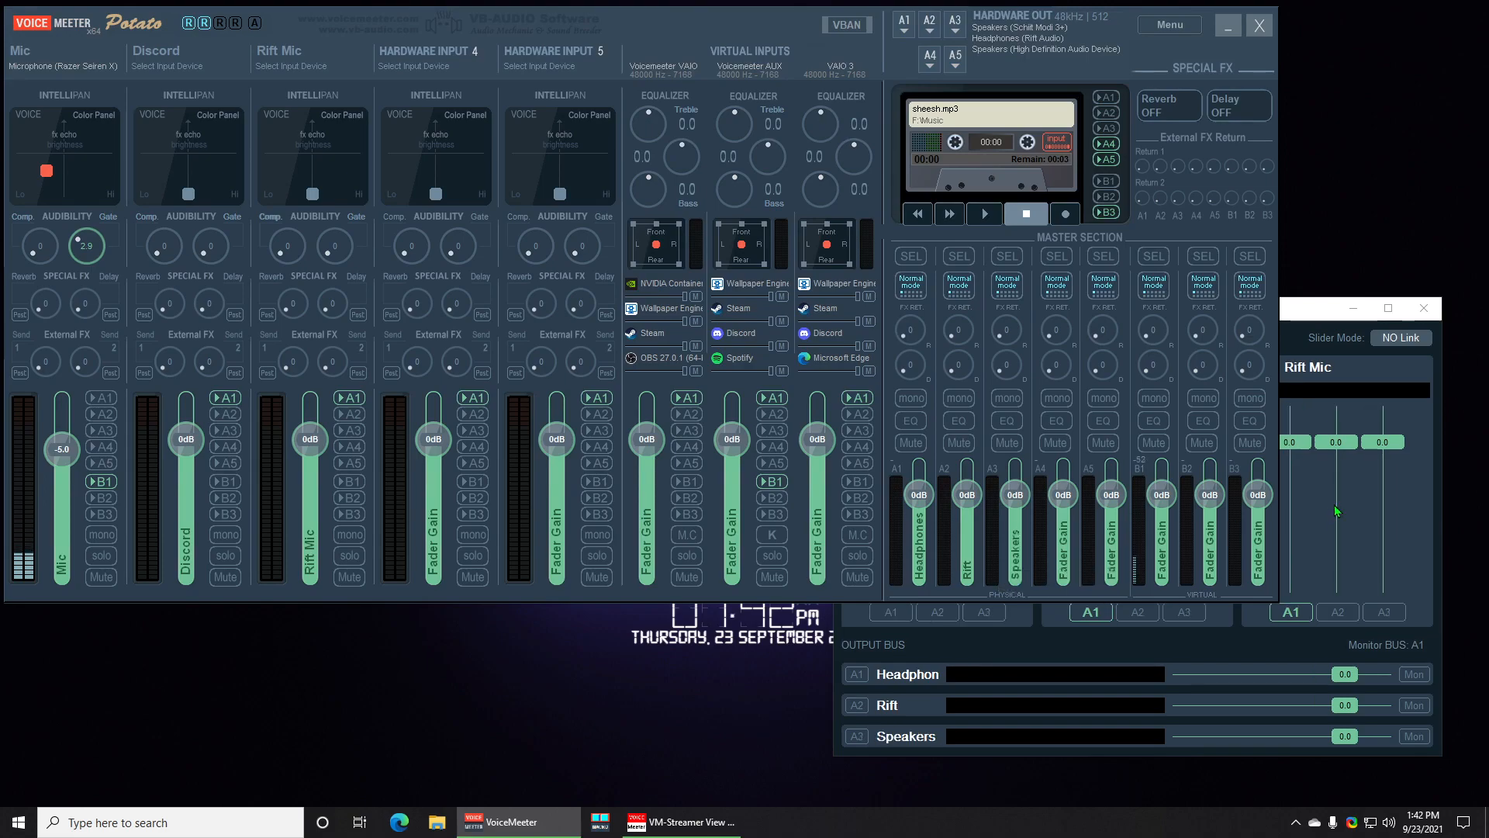
Label the three virtual input strips Game/Desktop, Spotify and Browser, and bring VM-Streamer View to the front.
{"action": "mouse_move", "coordinate": [1287, 312]}
{"action": "left_mouse_down"}
{"action": "mouse_move", "coordinate": [1252, 307]}
{"action": "mouse_move", "coordinate": [1294, 334]}
{"action": "left_mouse_up"}
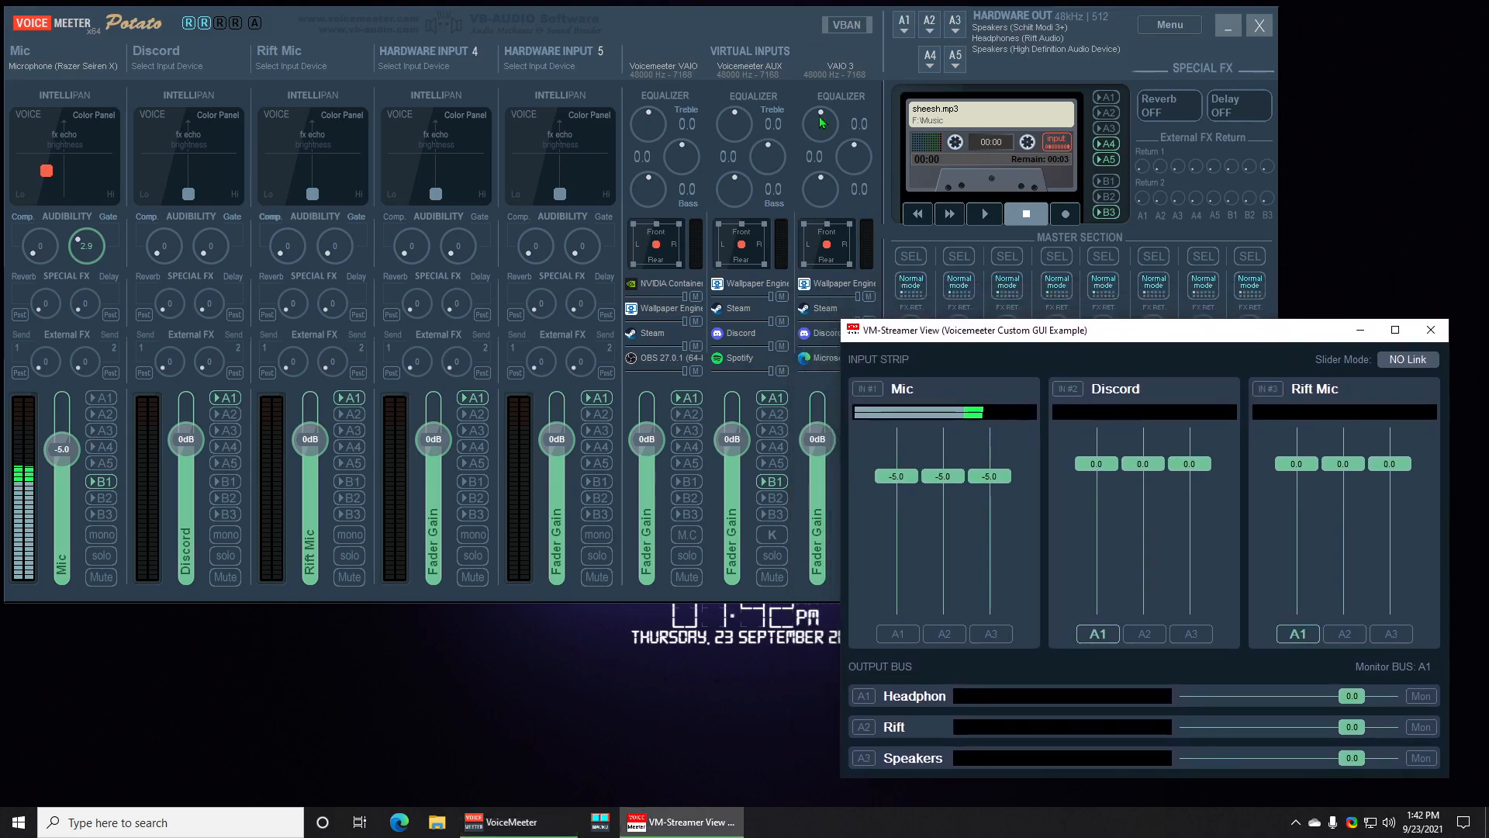
{"action": "left_click", "coordinate": [660, 62]}
{"action": "type", "text": "Desktop"}
{"action": "key", "text": "Return"}
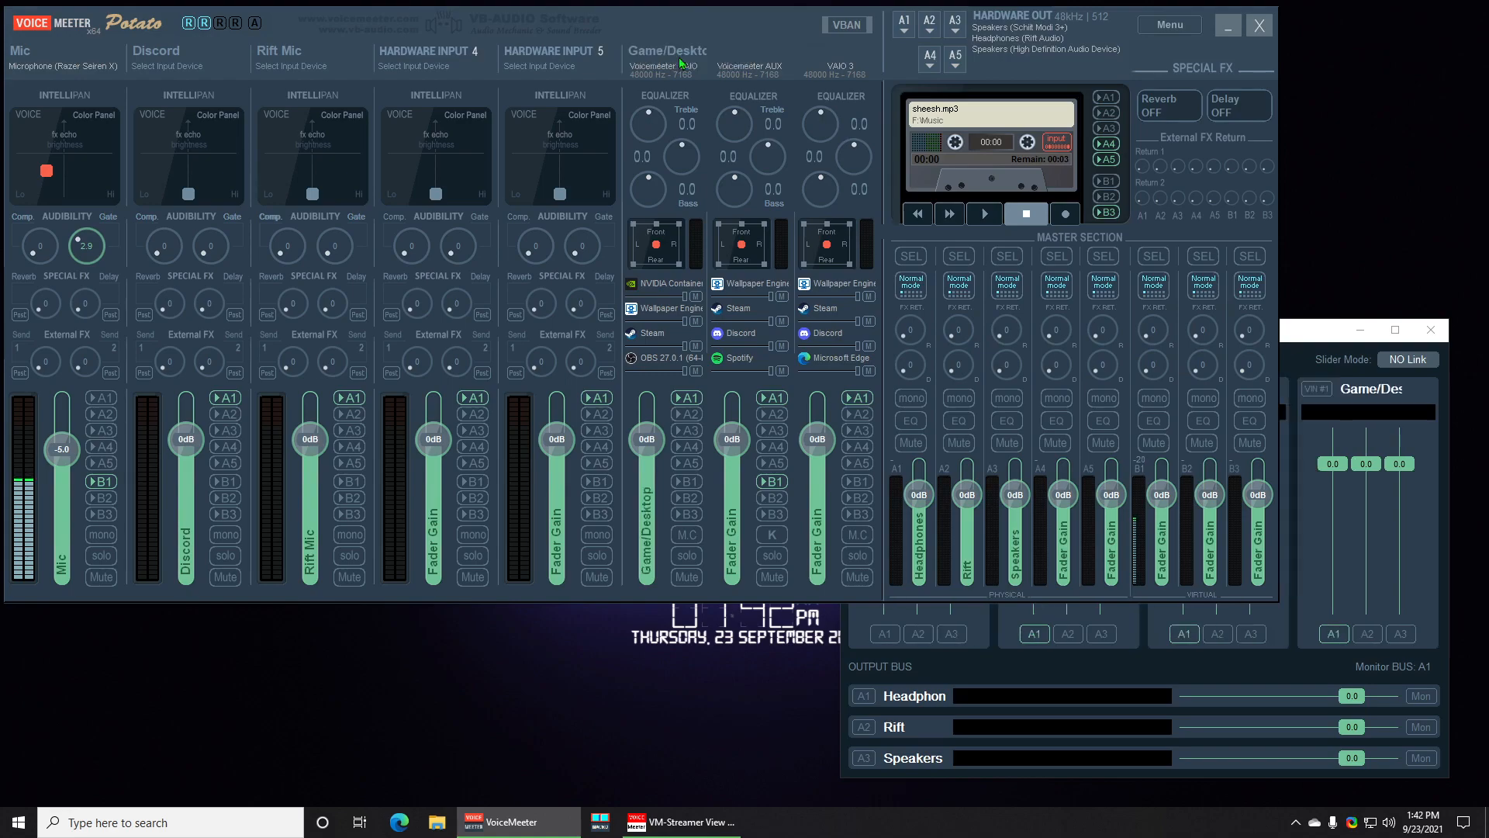
{"action": "double_click", "coordinate": [752, 82]}
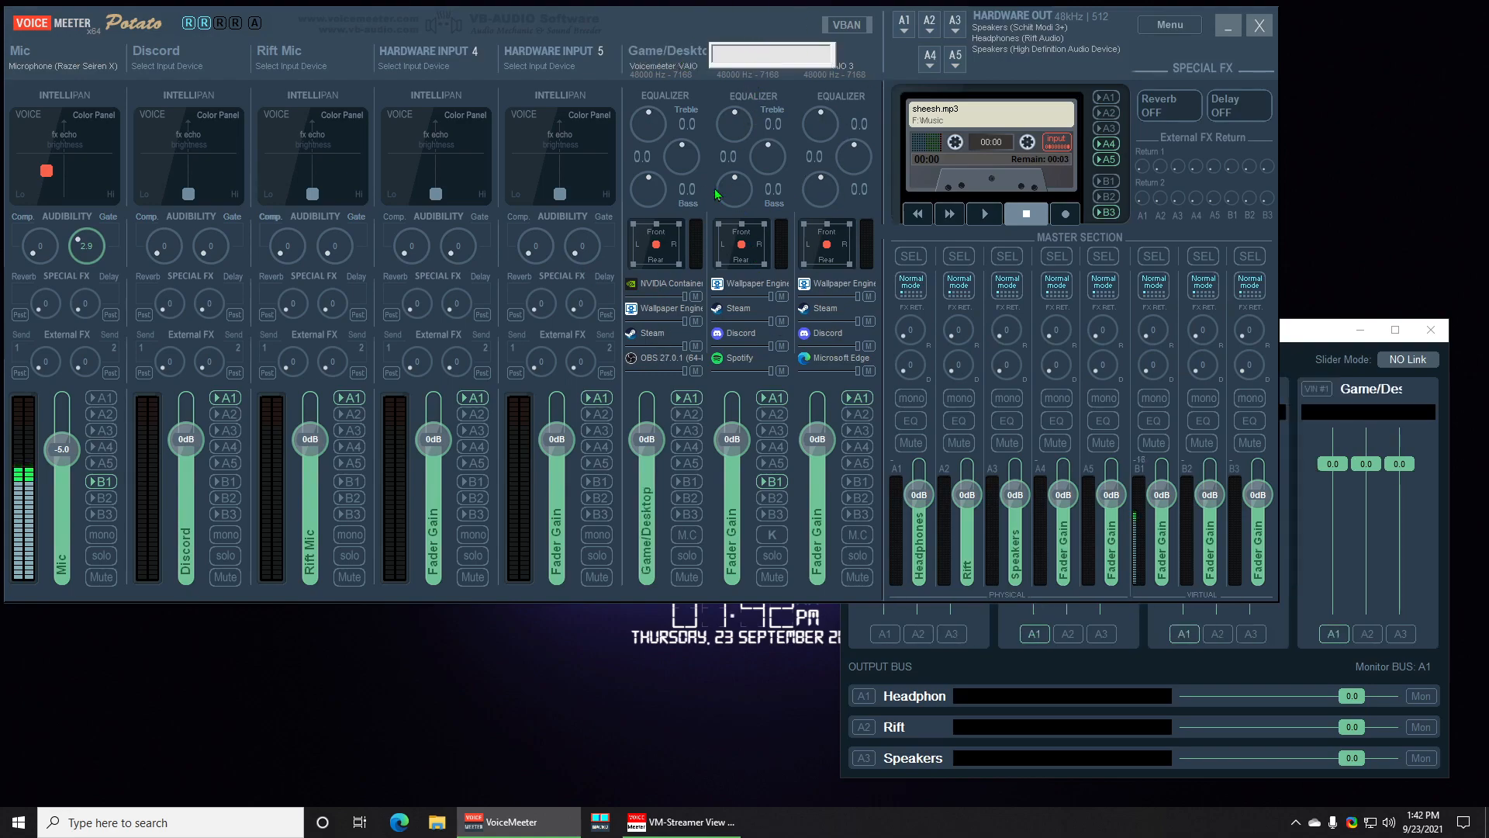
{"action": "type", "text": "Spotify"}
{"action": "key", "text": "Return"}
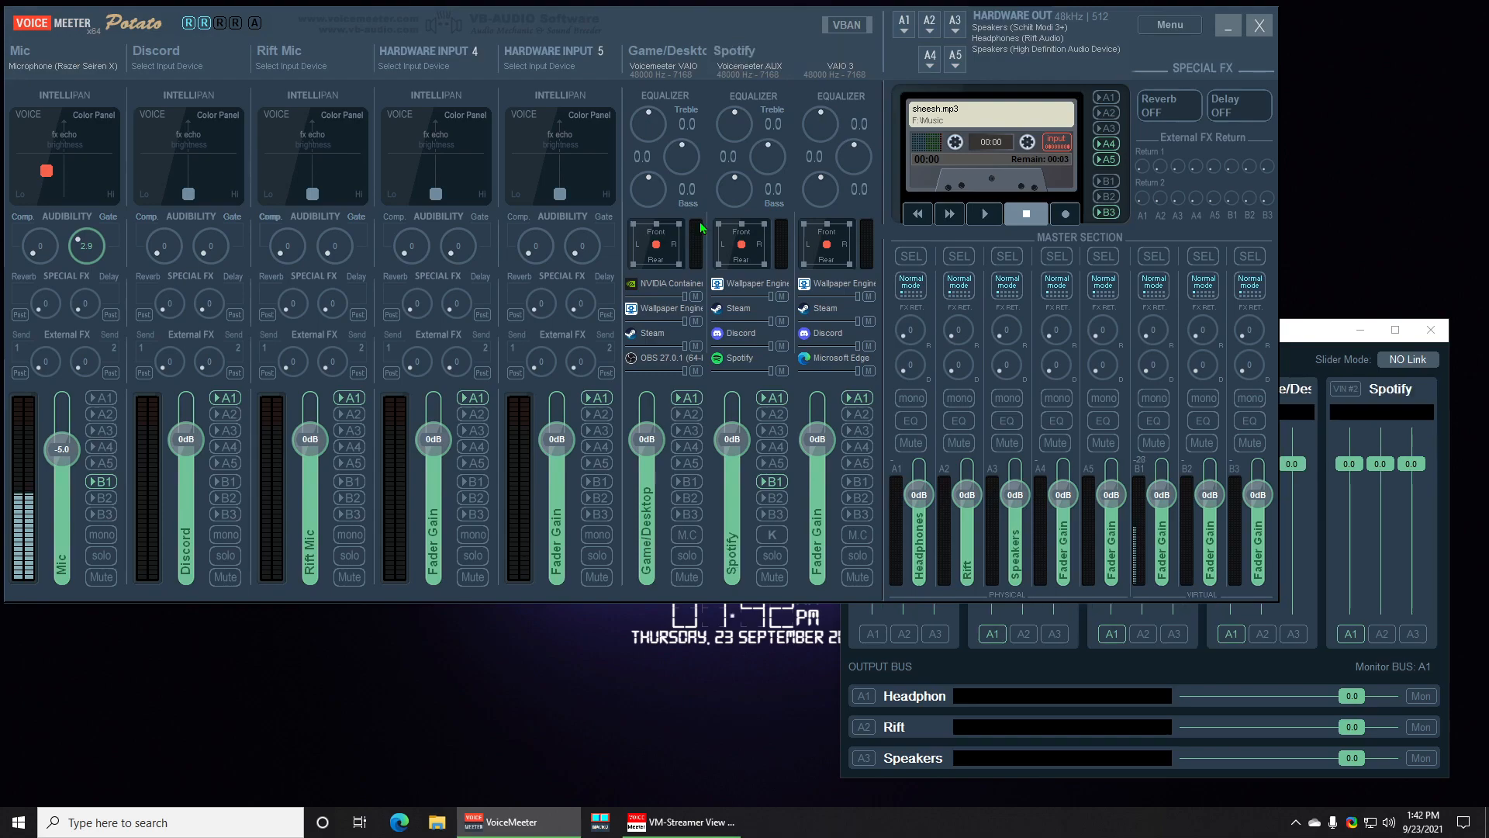
{"action": "double_click", "coordinate": [834, 66]}
{"action": "type", "text": "Browser"}
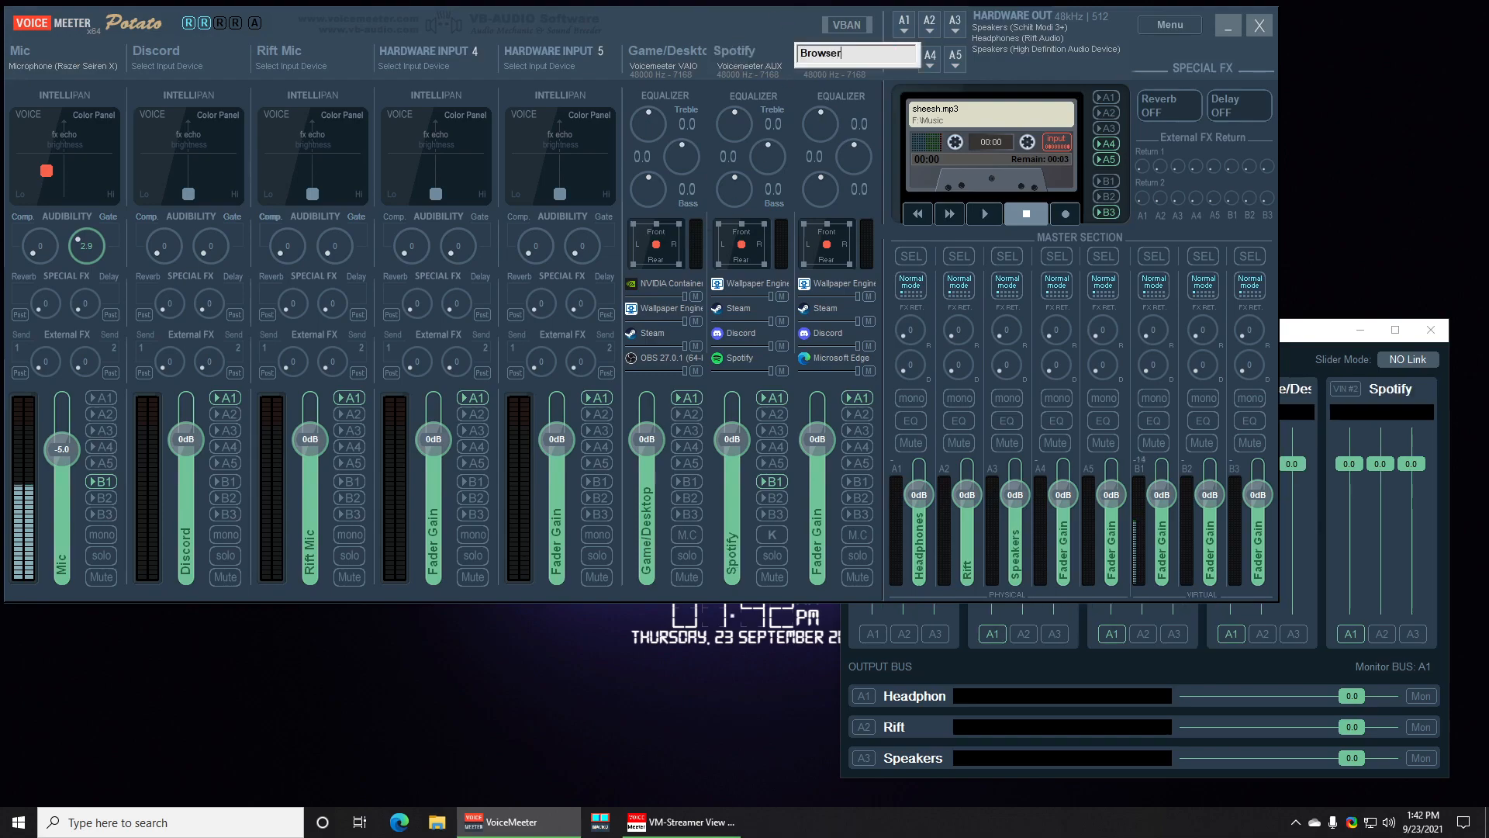
{"action": "key", "text": "Return"}
{"action": "left_click", "coordinate": [1346, 341]}
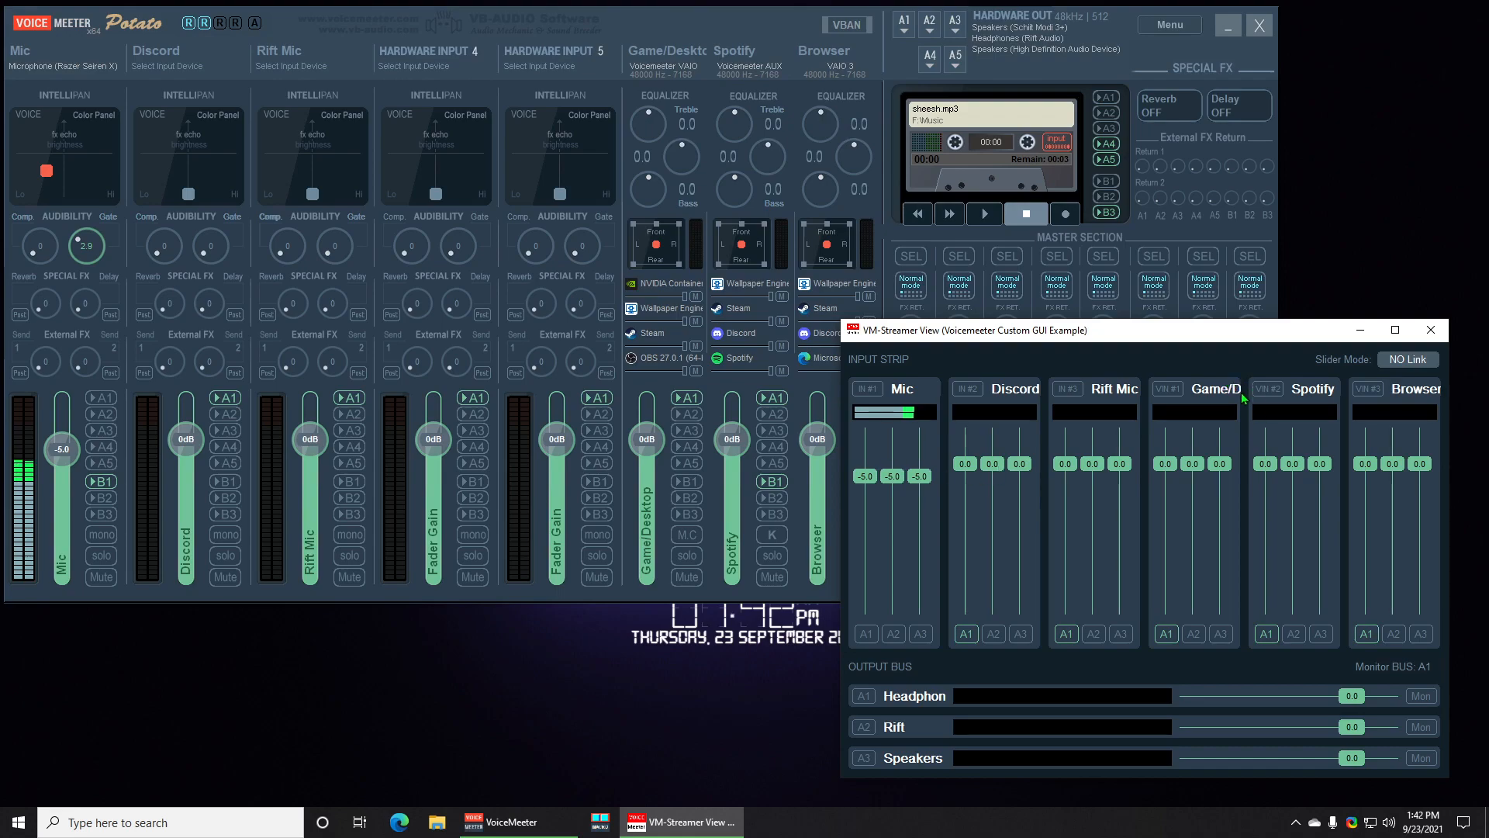
Turn monitoring of the Headphones bus on and off again from VM-Streamer View.
{"action": "left_click", "coordinate": [764, 27]}
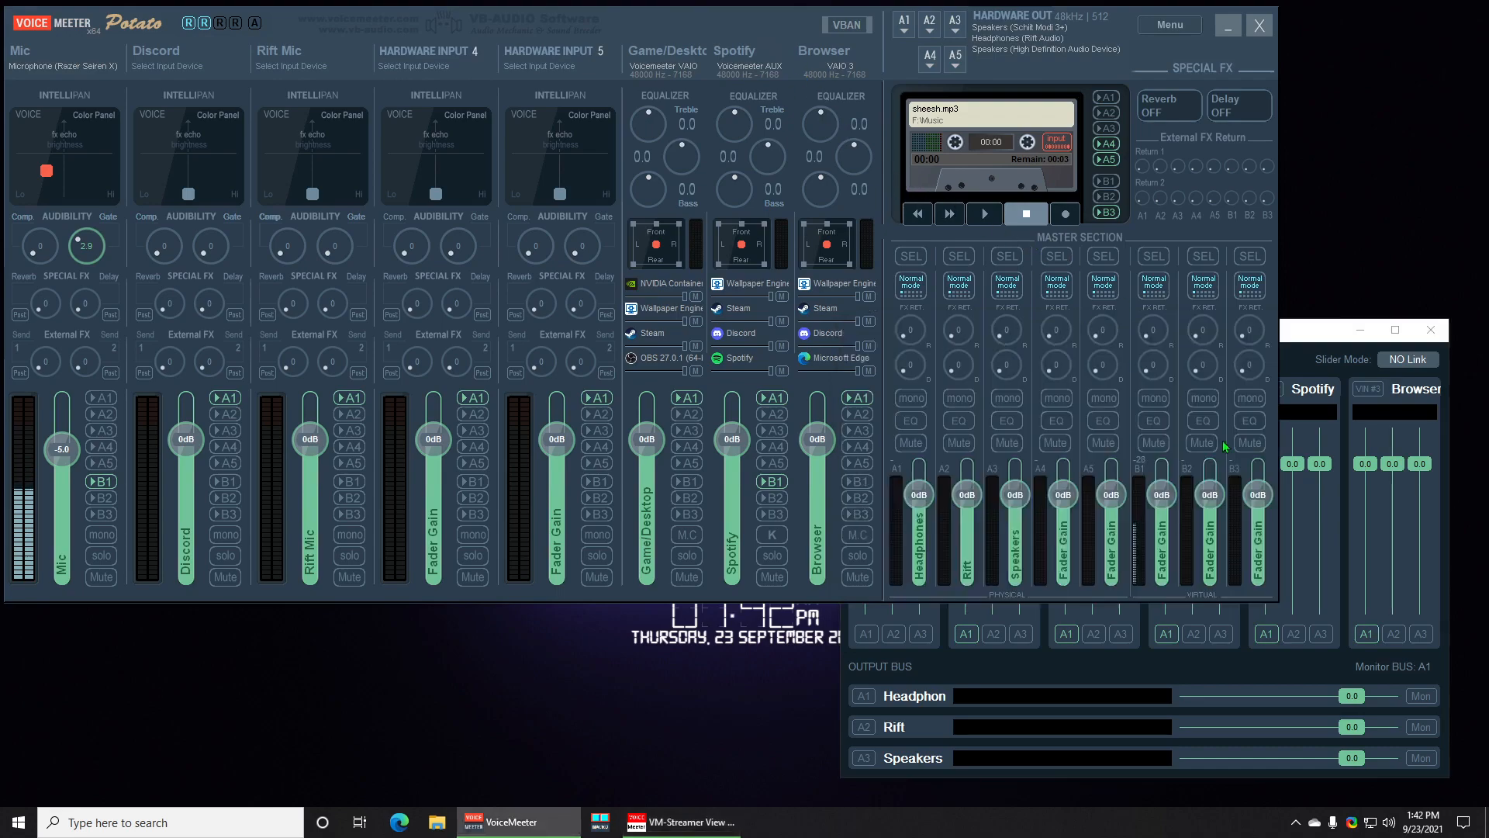
{"action": "left_click", "coordinate": [1400, 538]}
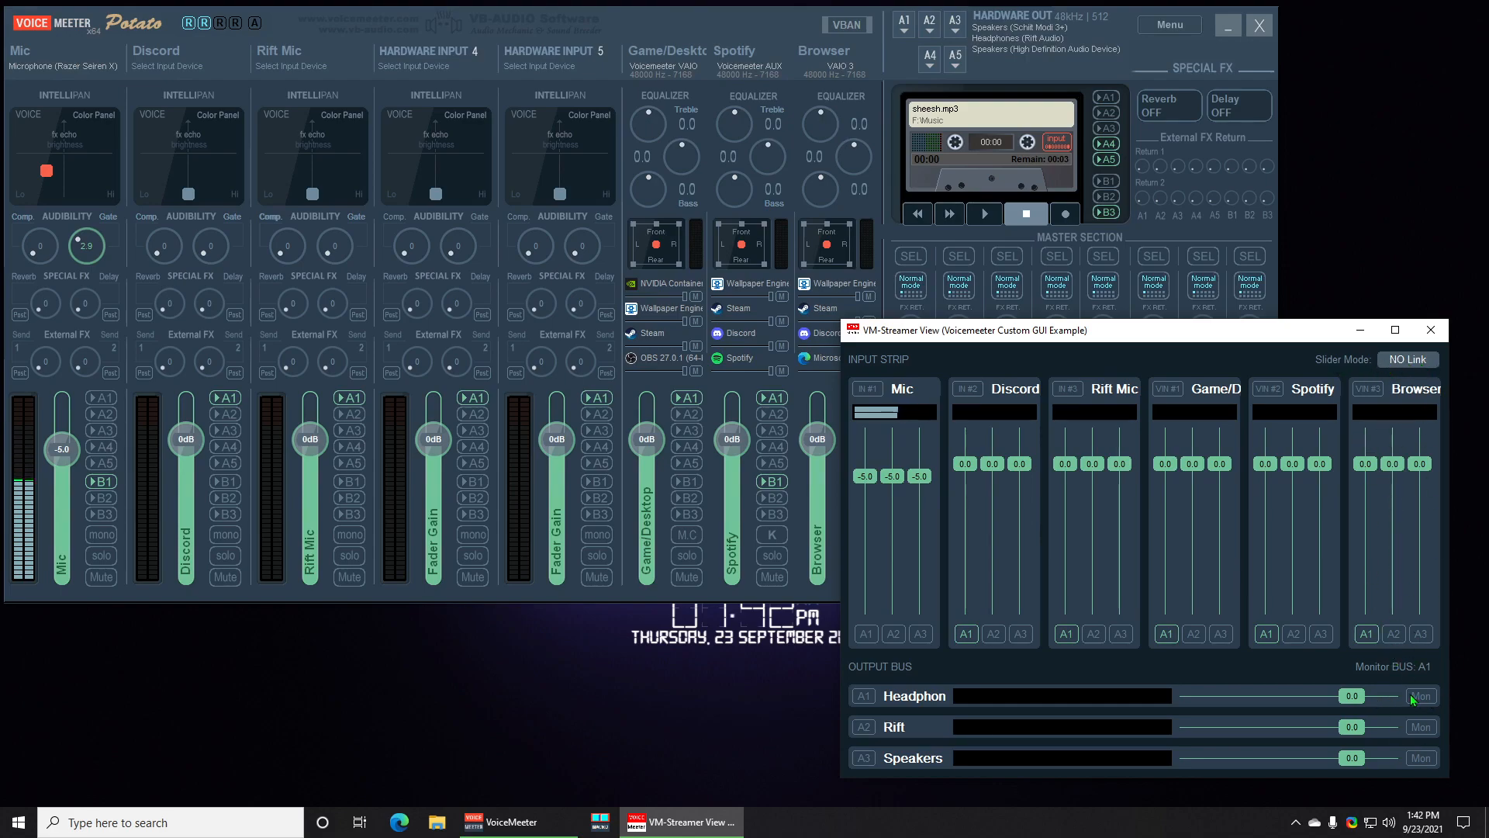
{"action": "left_click_drag", "start_coordinate": [1425, 700], "coordinate": [681, 616]}
{"action": "left_click", "coordinate": [681, 613]}
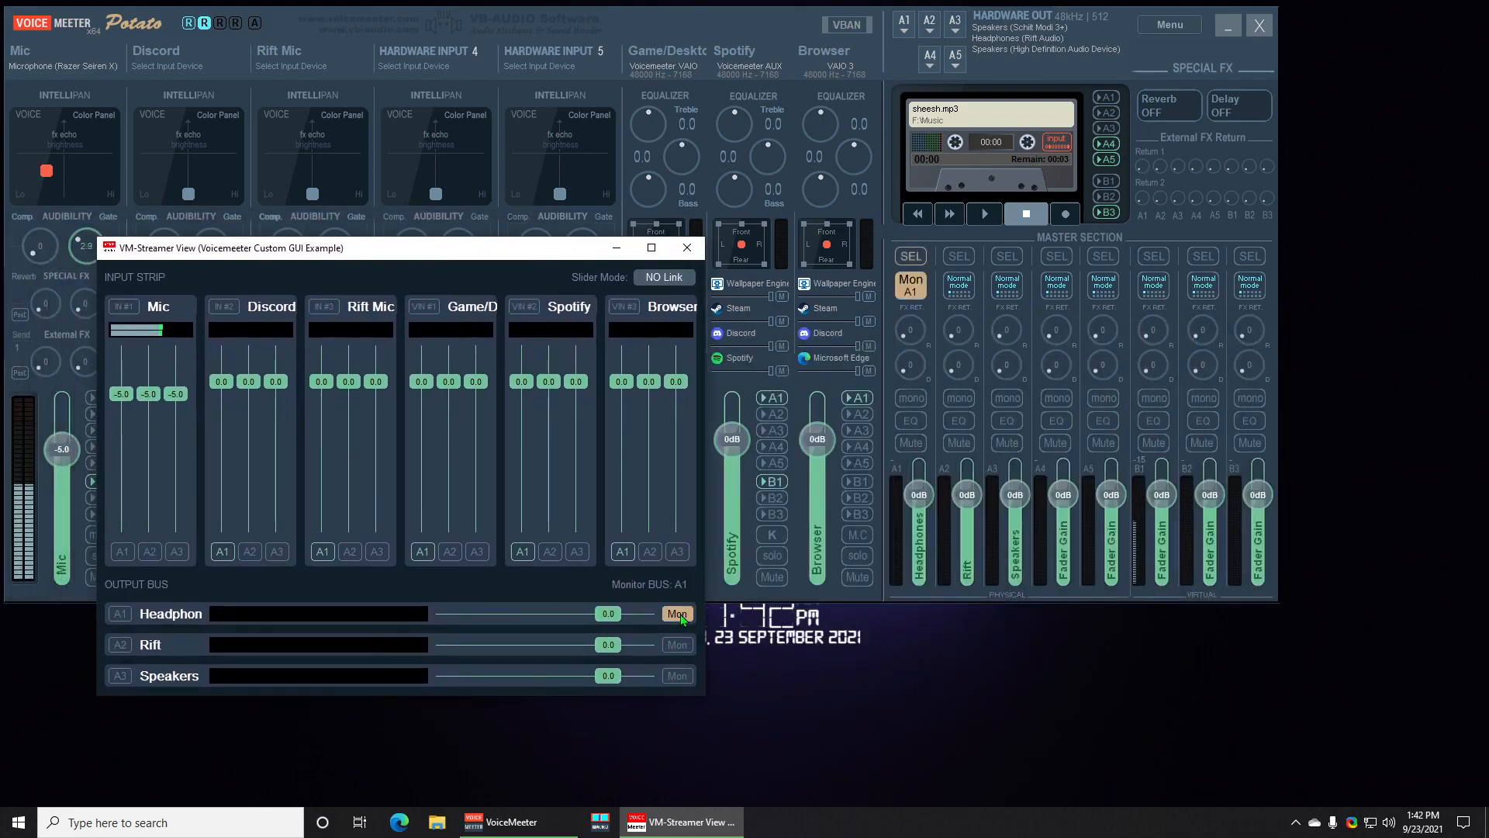
{"action": "left_click", "coordinate": [681, 615]}
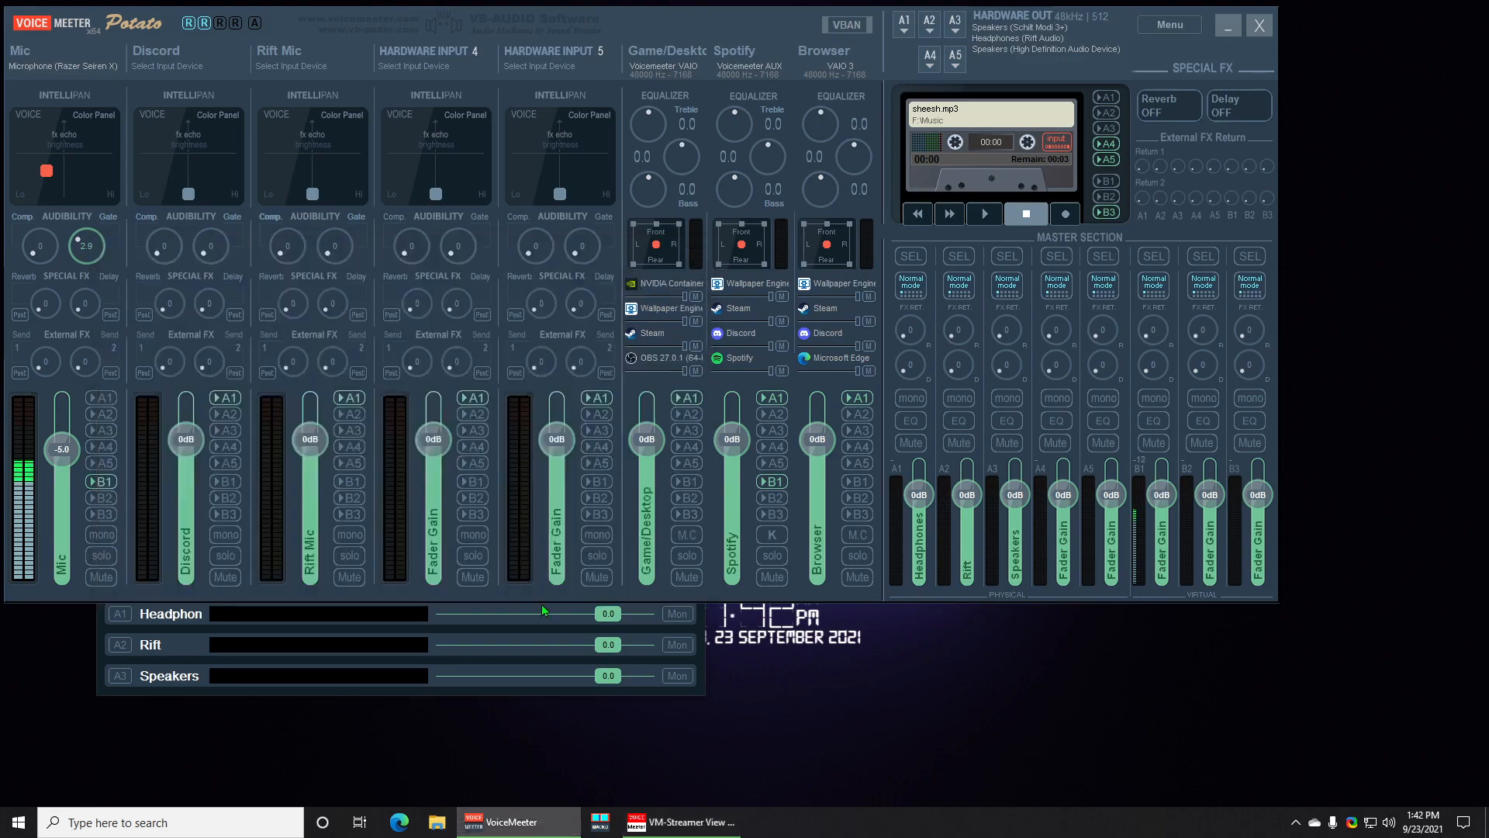
Clear VM-Streamer View off the mixer and lower the Spotify strip's fader to -40.6 dB.
{"action": "left_click", "coordinate": [507, 693]}
{"action": "left_click_drag", "start_coordinate": [458, 248], "coordinate": [1247, 269]}
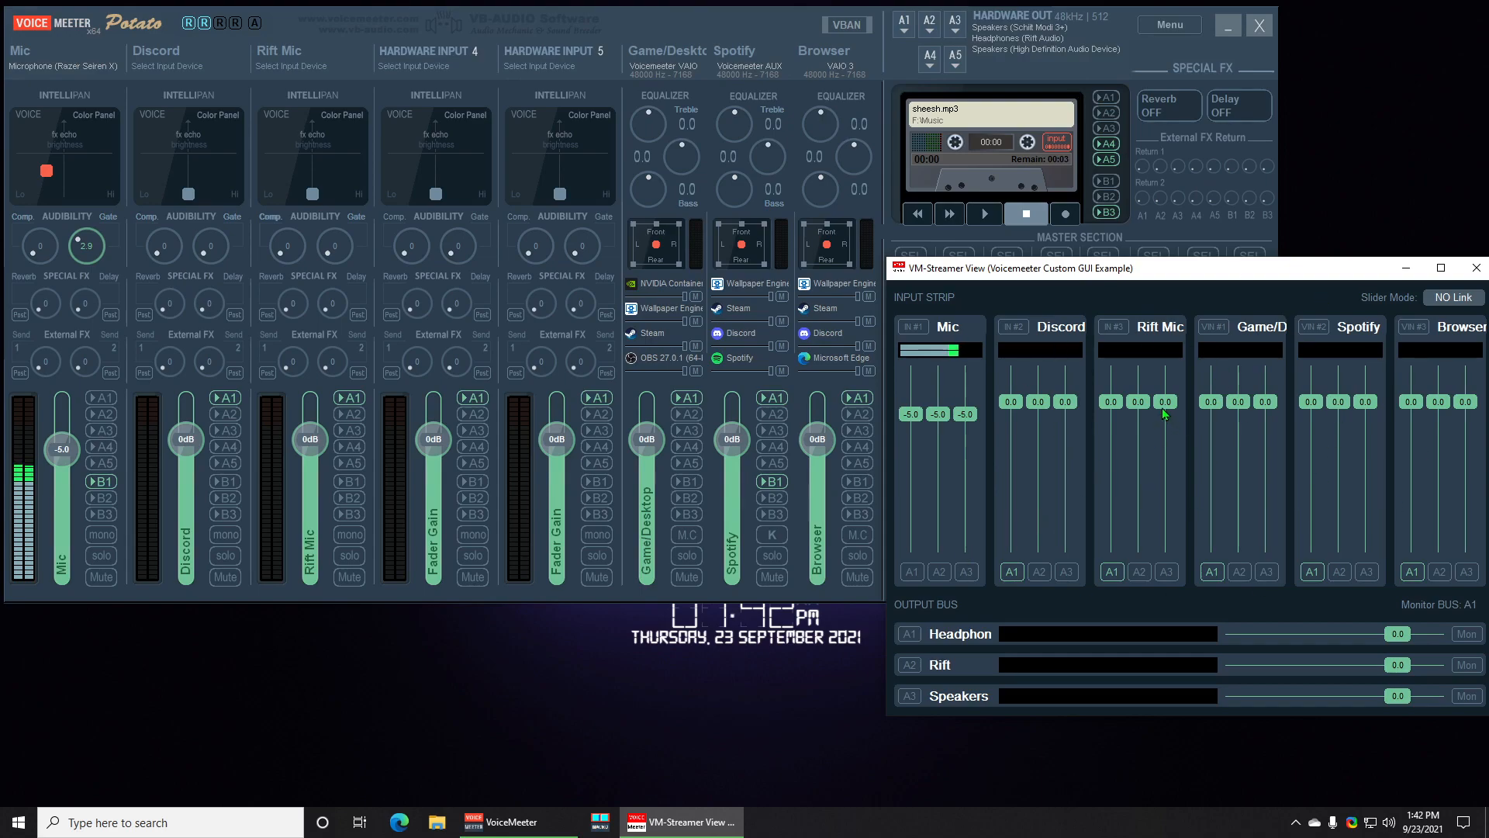
{"action": "left_click_drag", "start_coordinate": [1149, 276], "coordinate": [378, 248]}
{"action": "left_click", "coordinate": [630, 235]}
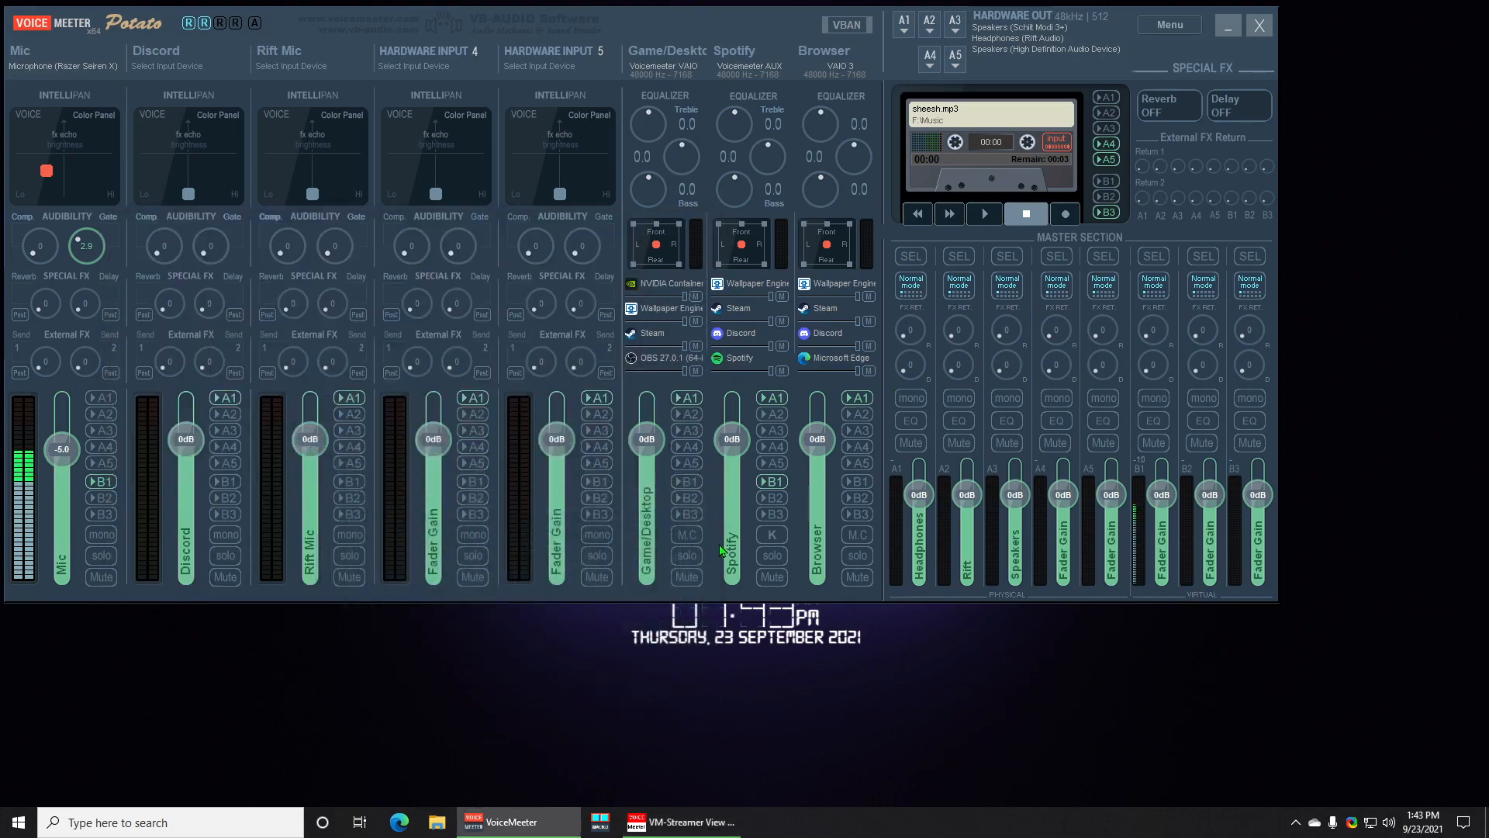
{"action": "left_click_drag", "start_coordinate": [725, 464], "coordinate": [675, 518]}
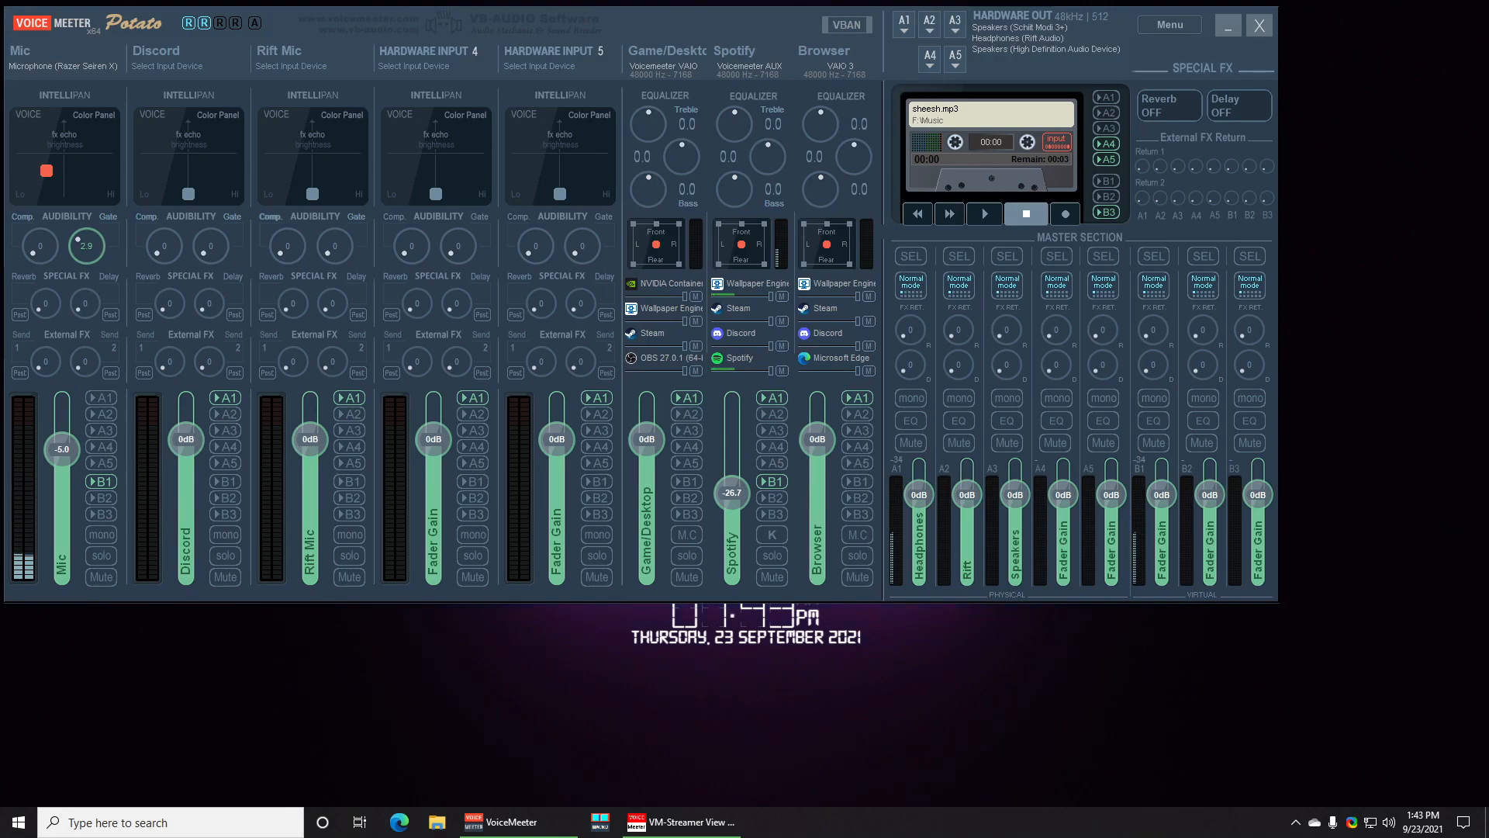
{"action": "left_click_drag", "start_coordinate": [739, 498], "coordinate": [731, 526]}
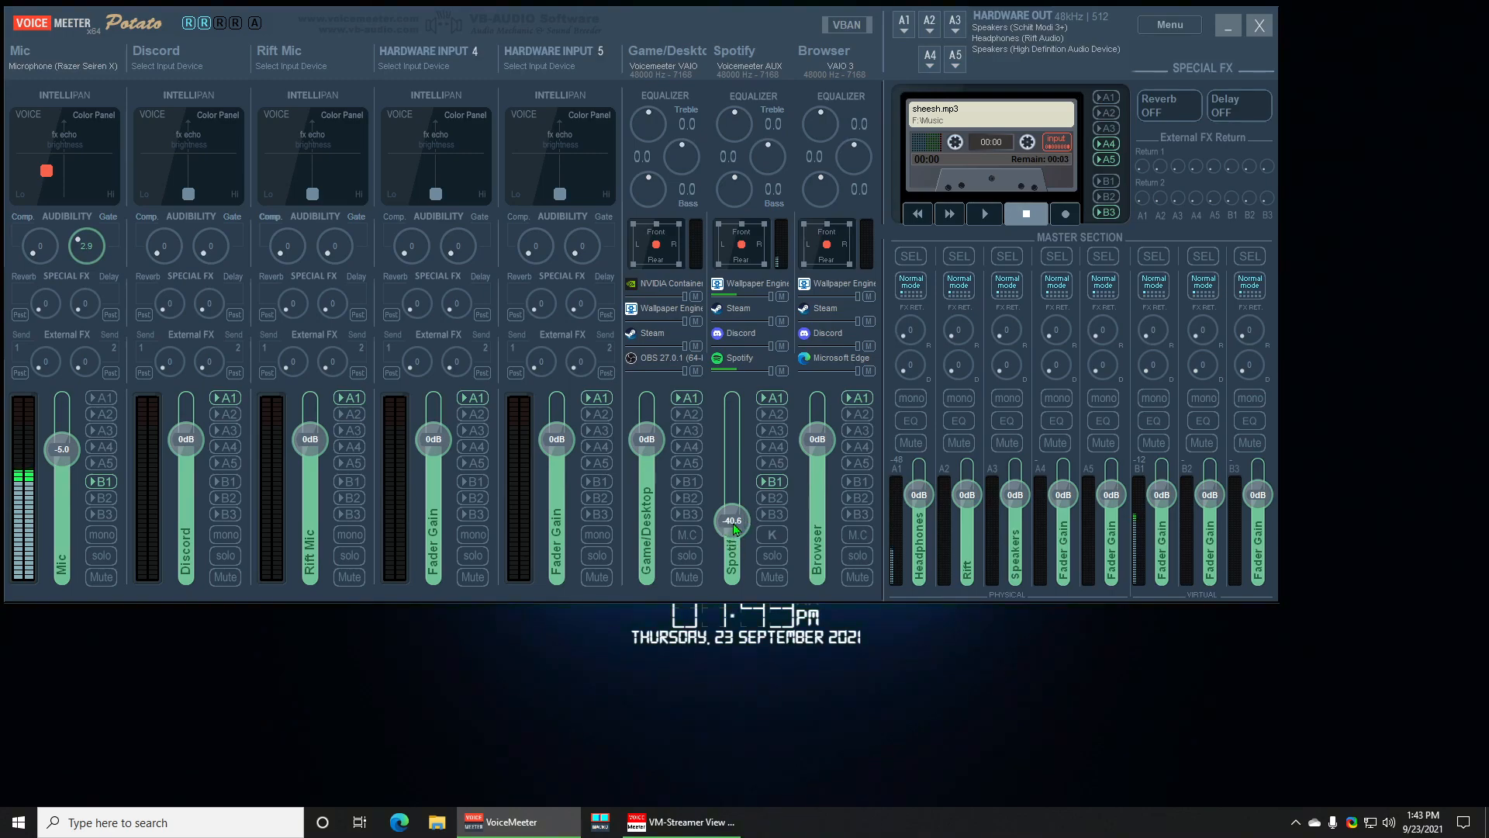
Select the A1 bus, raise Spotify's gain for it to -17.8 dB, and release the bus selection.
{"action": "left_click", "coordinate": [920, 254]}
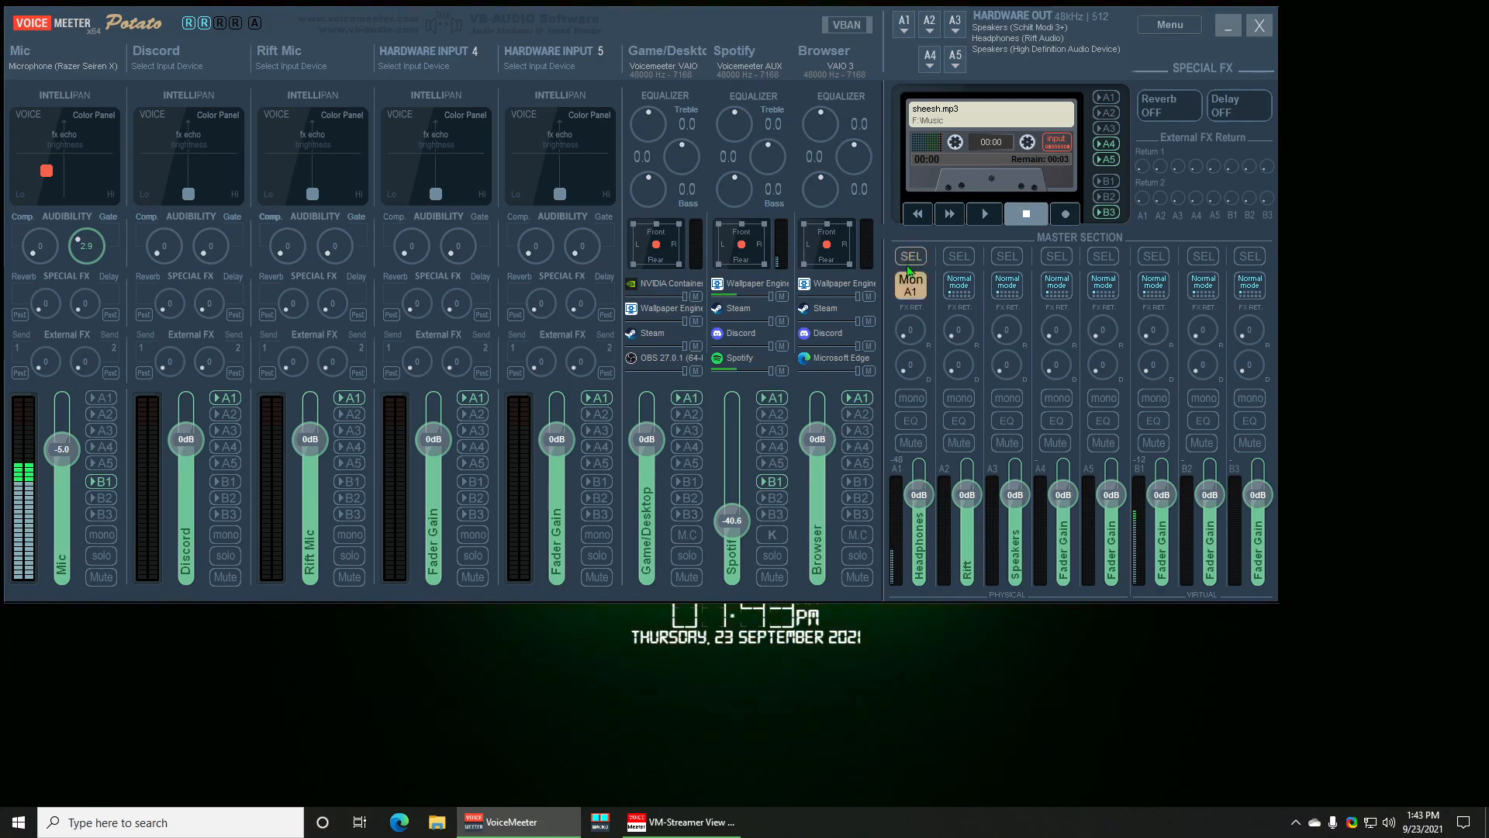
{"action": "left_click_drag", "start_coordinate": [733, 530], "coordinate": [753, 482]}
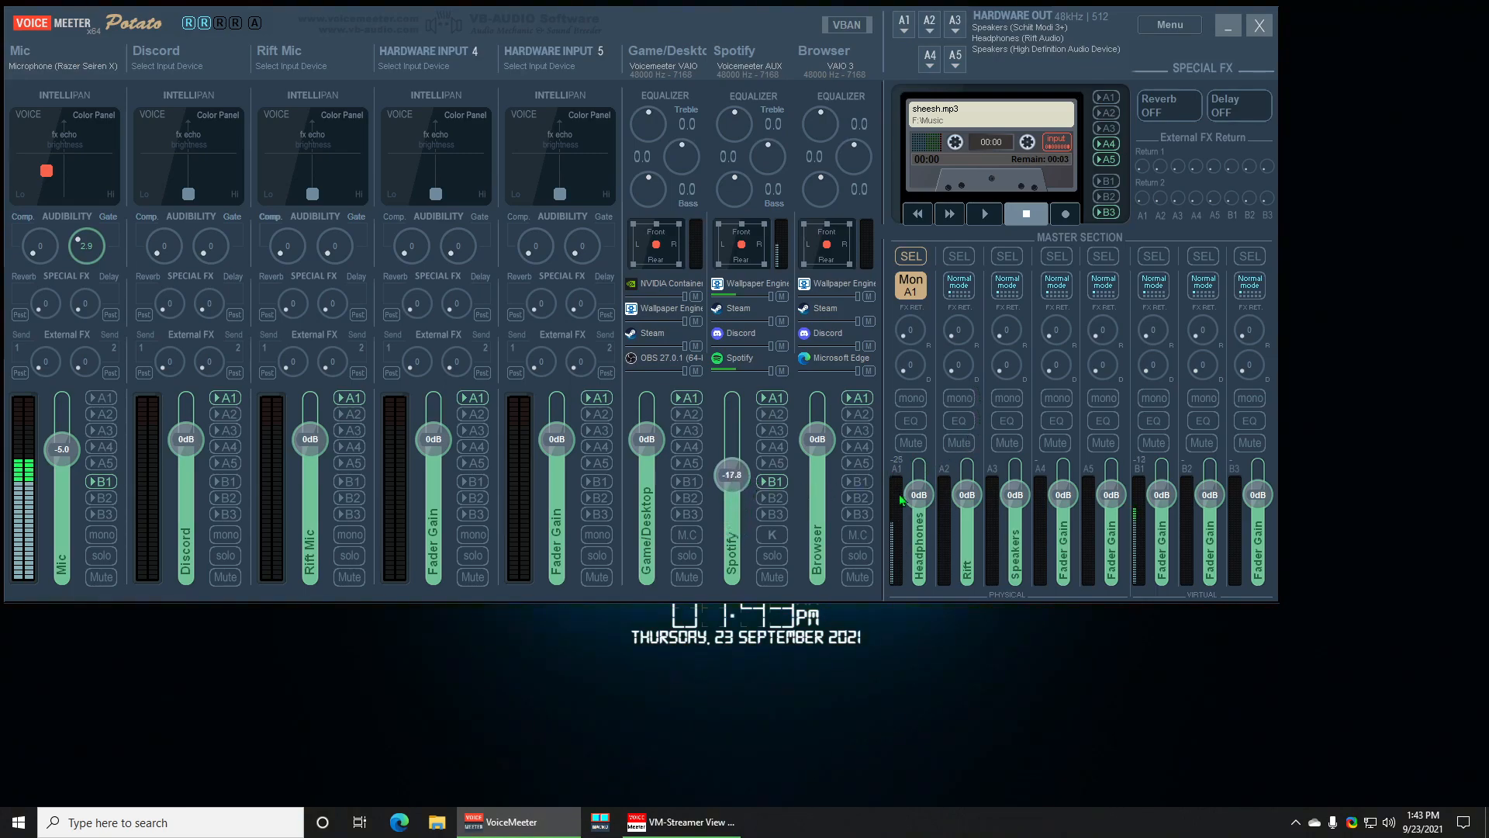
{"action": "left_click", "coordinate": [914, 256]}
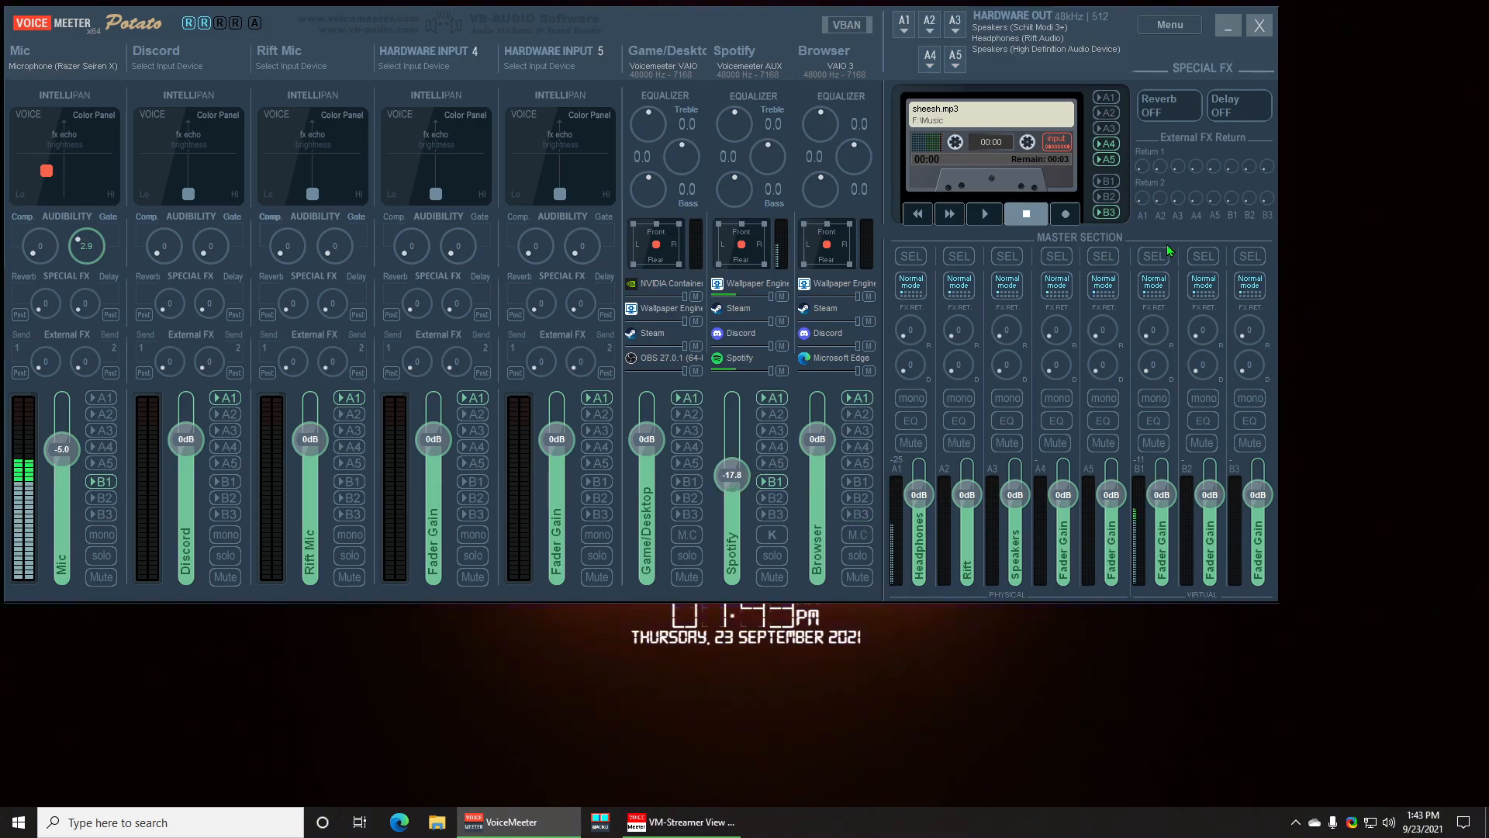
Compare the Spotify strip's gain under the B1 and A1 bus selections.
{"action": "left_click", "coordinate": [1142, 256]}
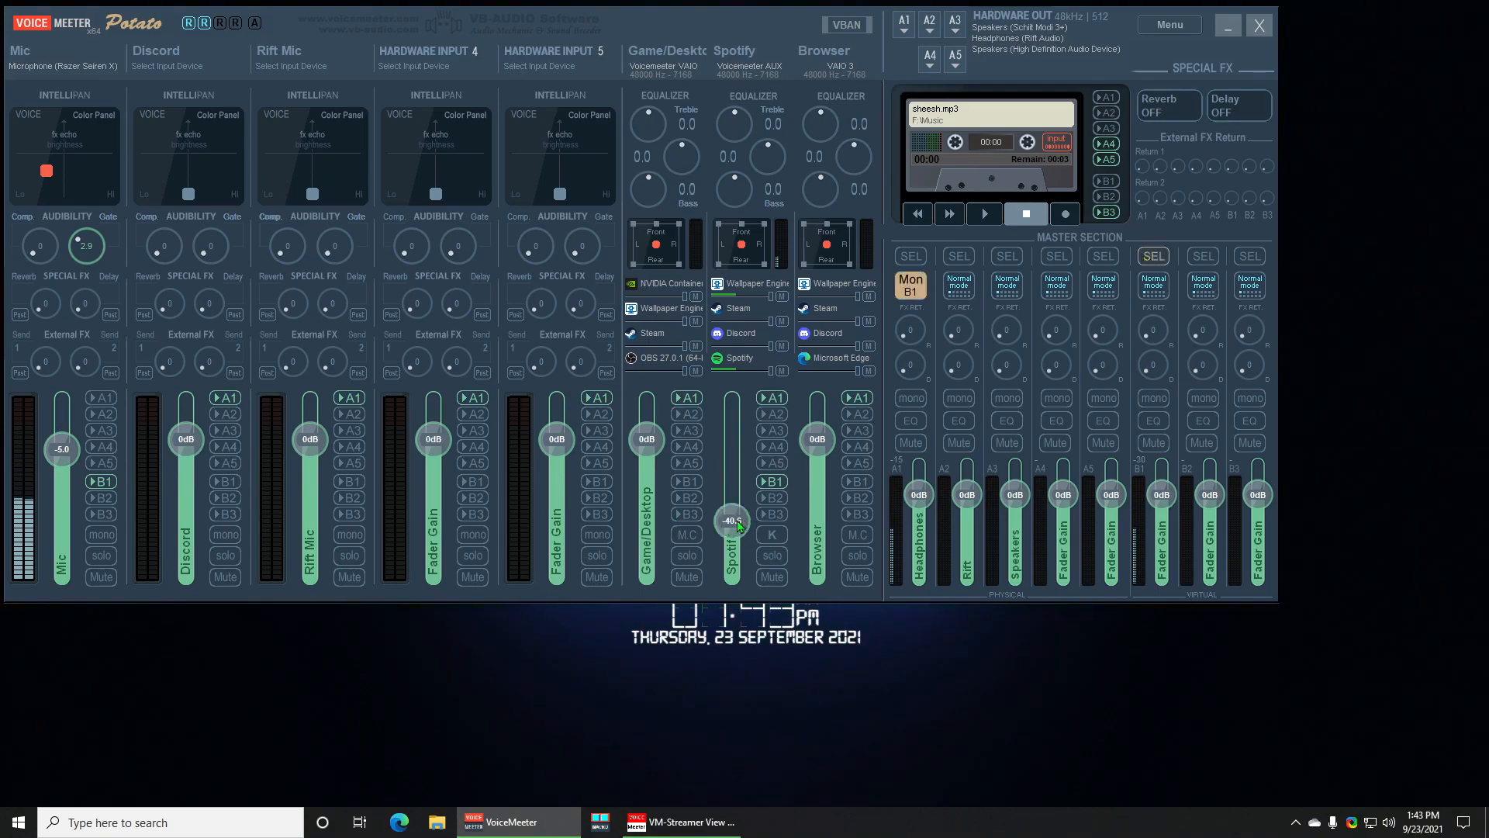
{"action": "left_click", "coordinate": [904, 261]}
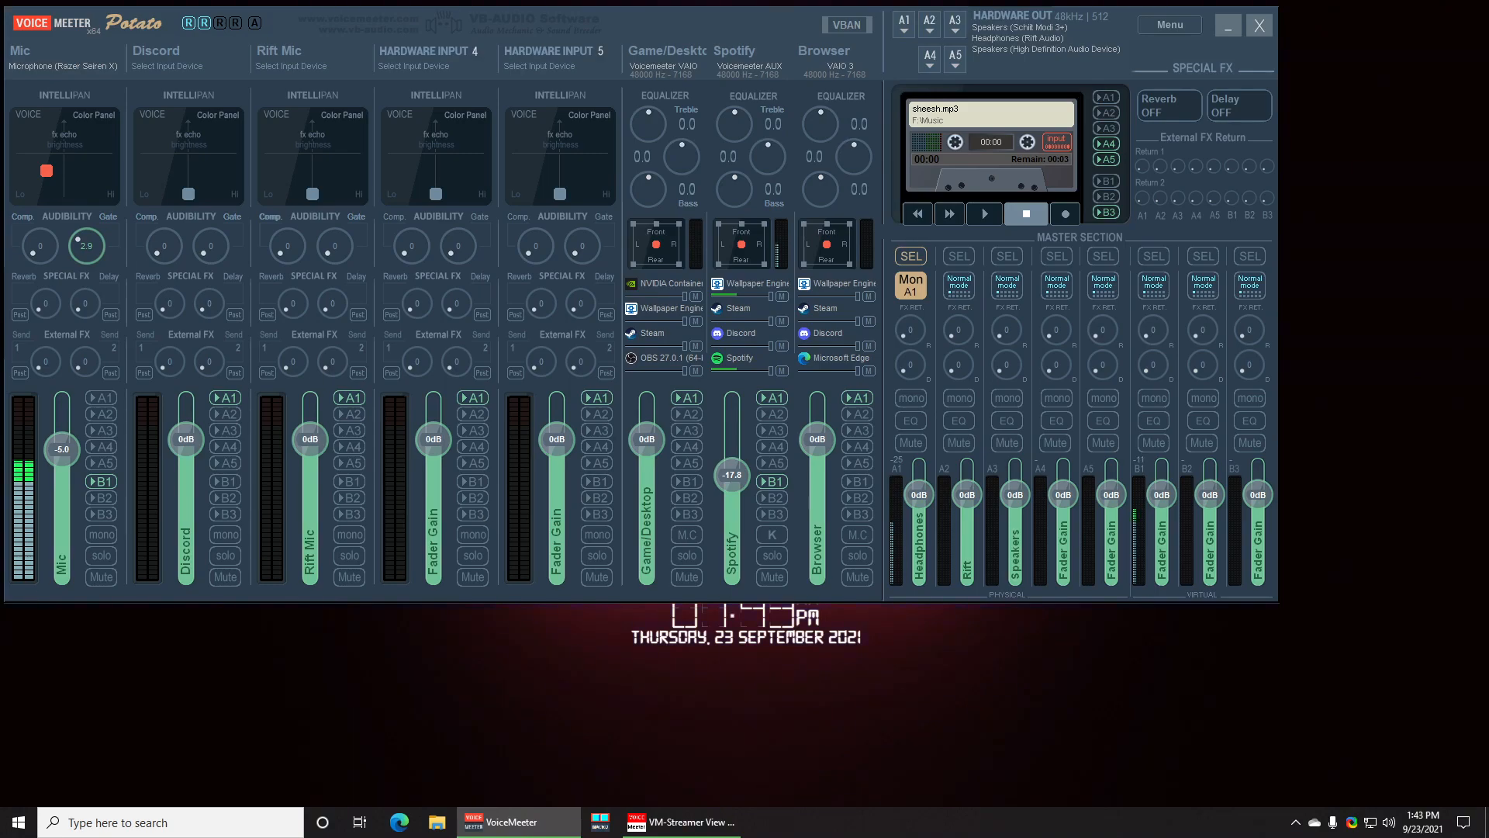
{"action": "left_click", "coordinate": [906, 259]}
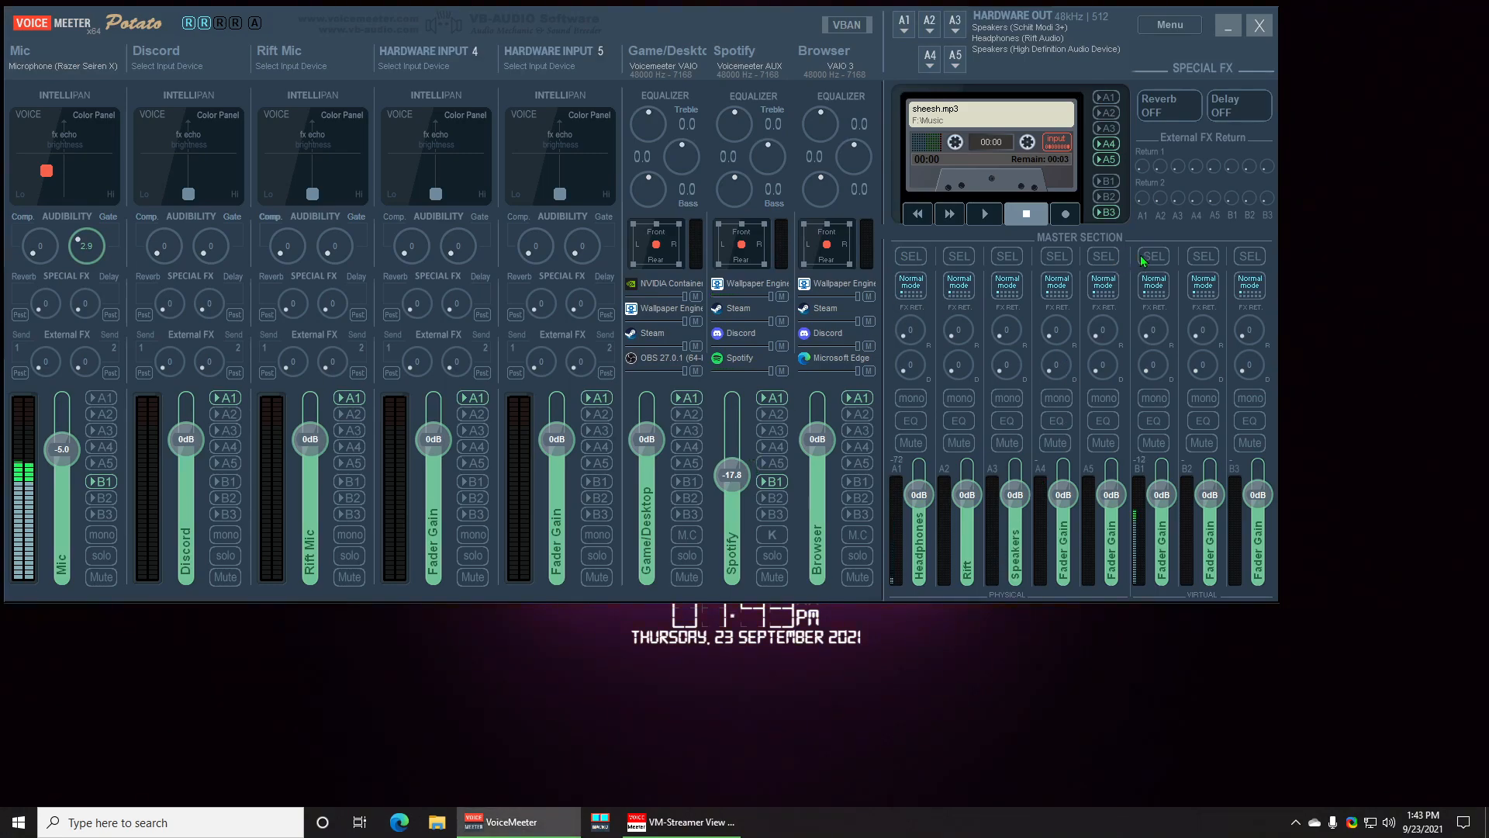
Set the Spotify strip's fader to -17.0 dB with the A1 bus selected.
{"action": "left_click", "coordinate": [911, 262]}
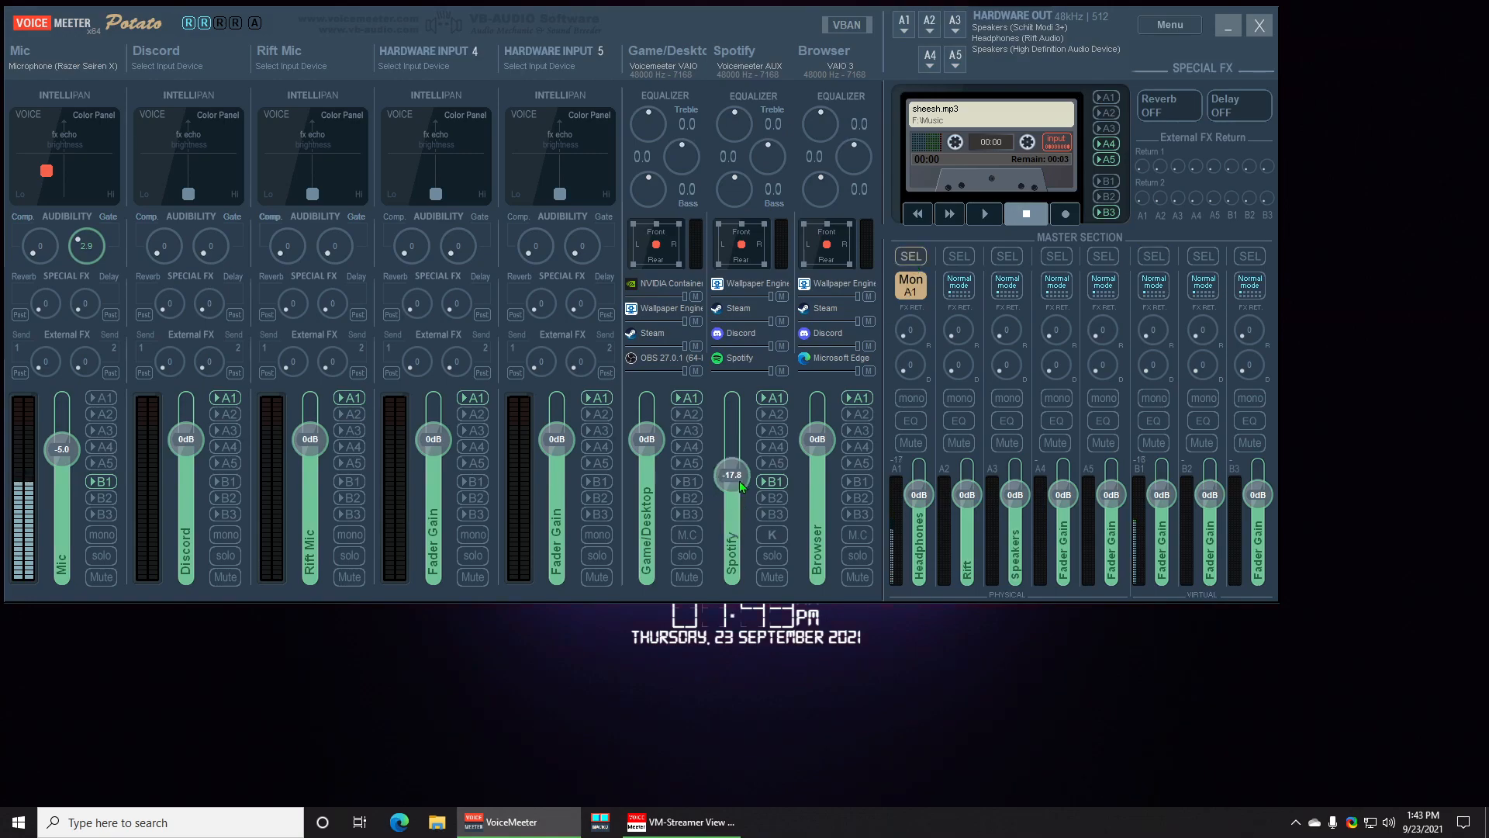
{"action": "left_click", "coordinate": [912, 271]}
{"action": "mouse_move", "coordinate": [733, 476]}
{"action": "left_mouse_down"}
{"action": "mouse_move", "coordinate": [733, 496]}
{"action": "mouse_move", "coordinate": [733, 474]}
{"action": "left_mouse_up"}
{"action": "left_click", "coordinate": [911, 257]}
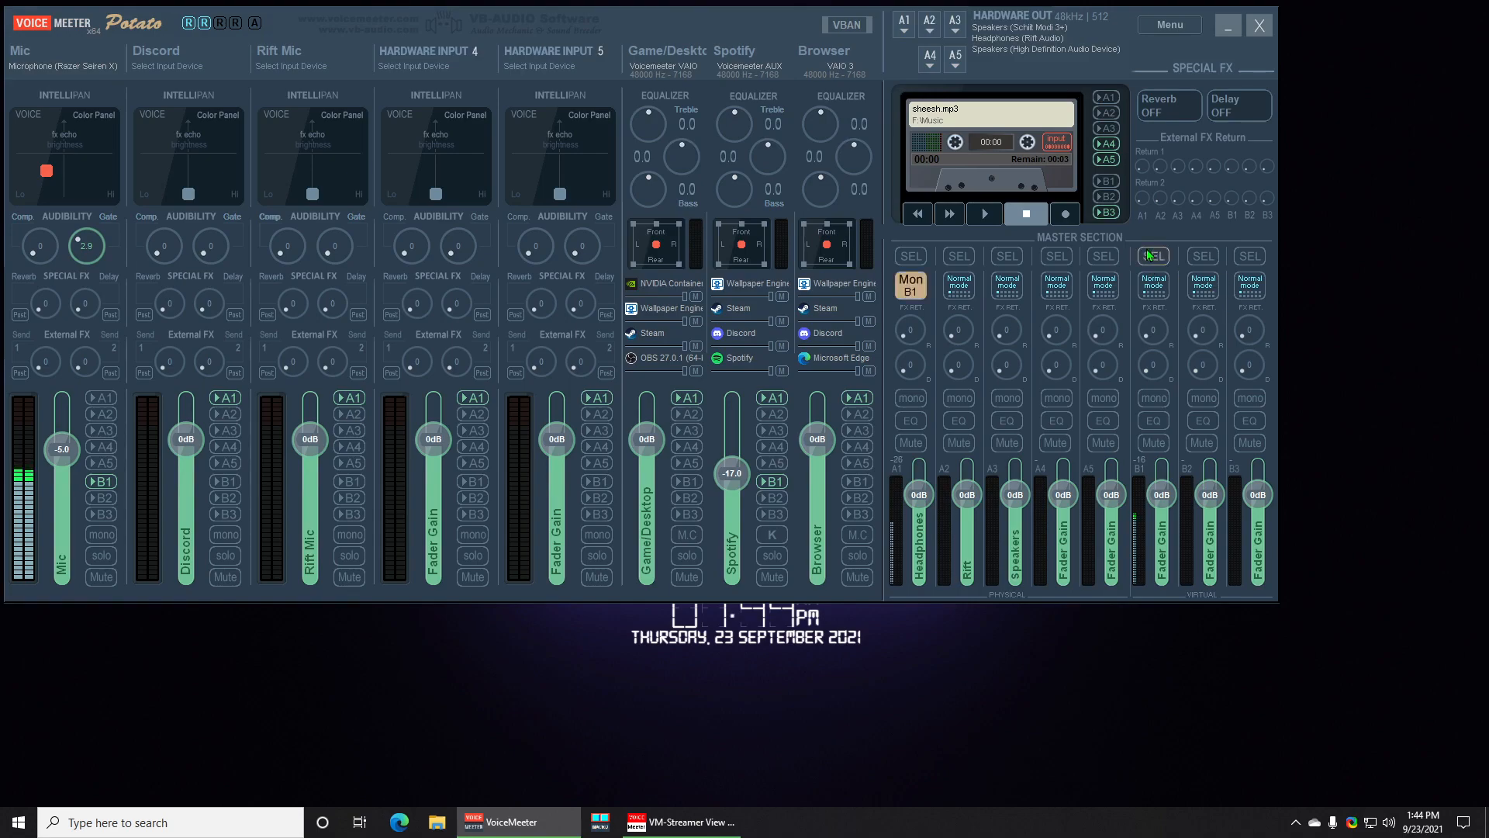
Check the Spotify level with the B1 bus selected for monitoring, and release the selection.
{"action": "left_click", "coordinate": [909, 260]}
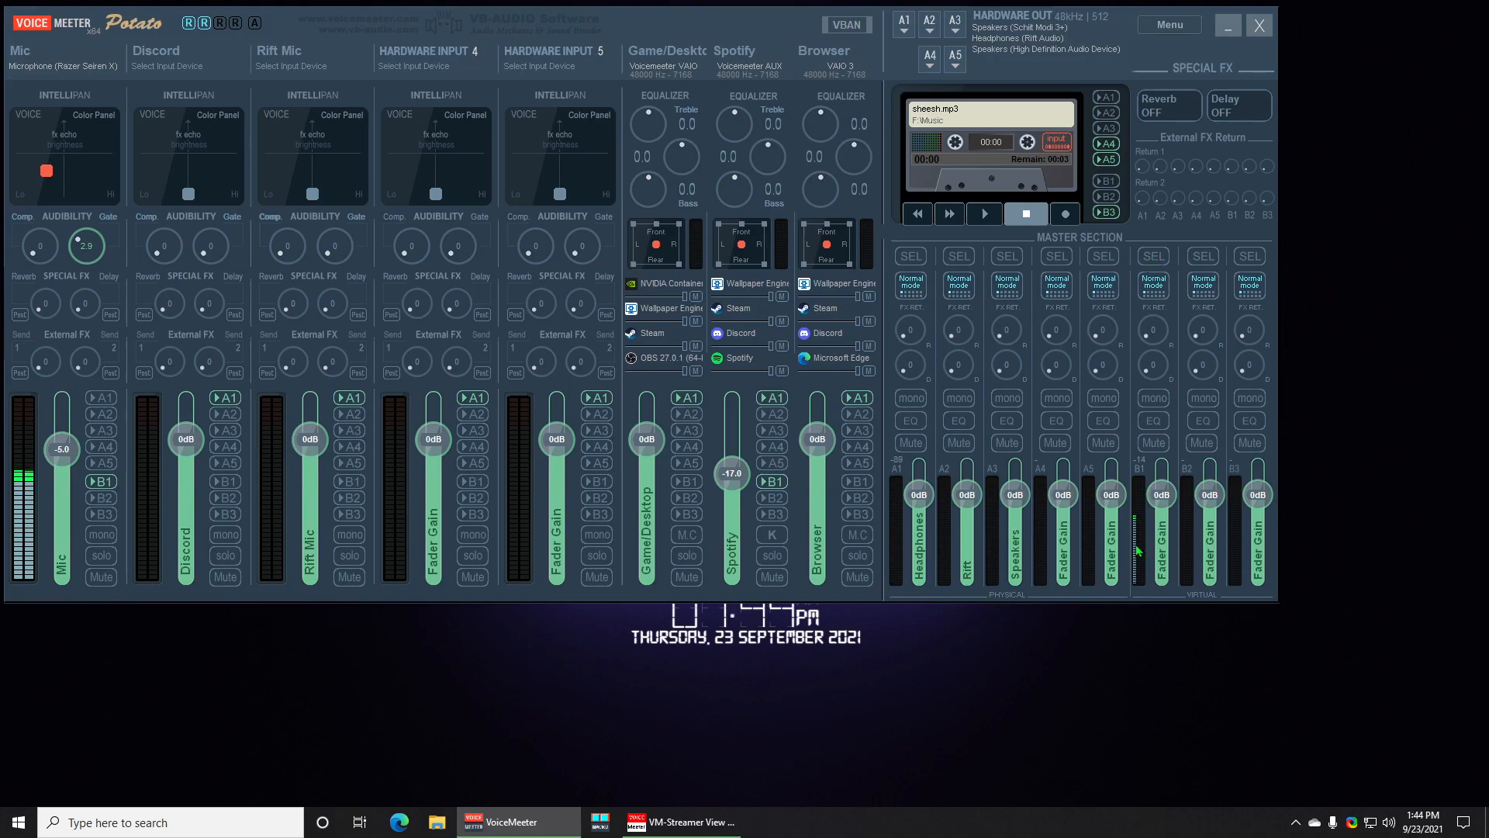
{"action": "left_click", "coordinate": [1150, 262]}
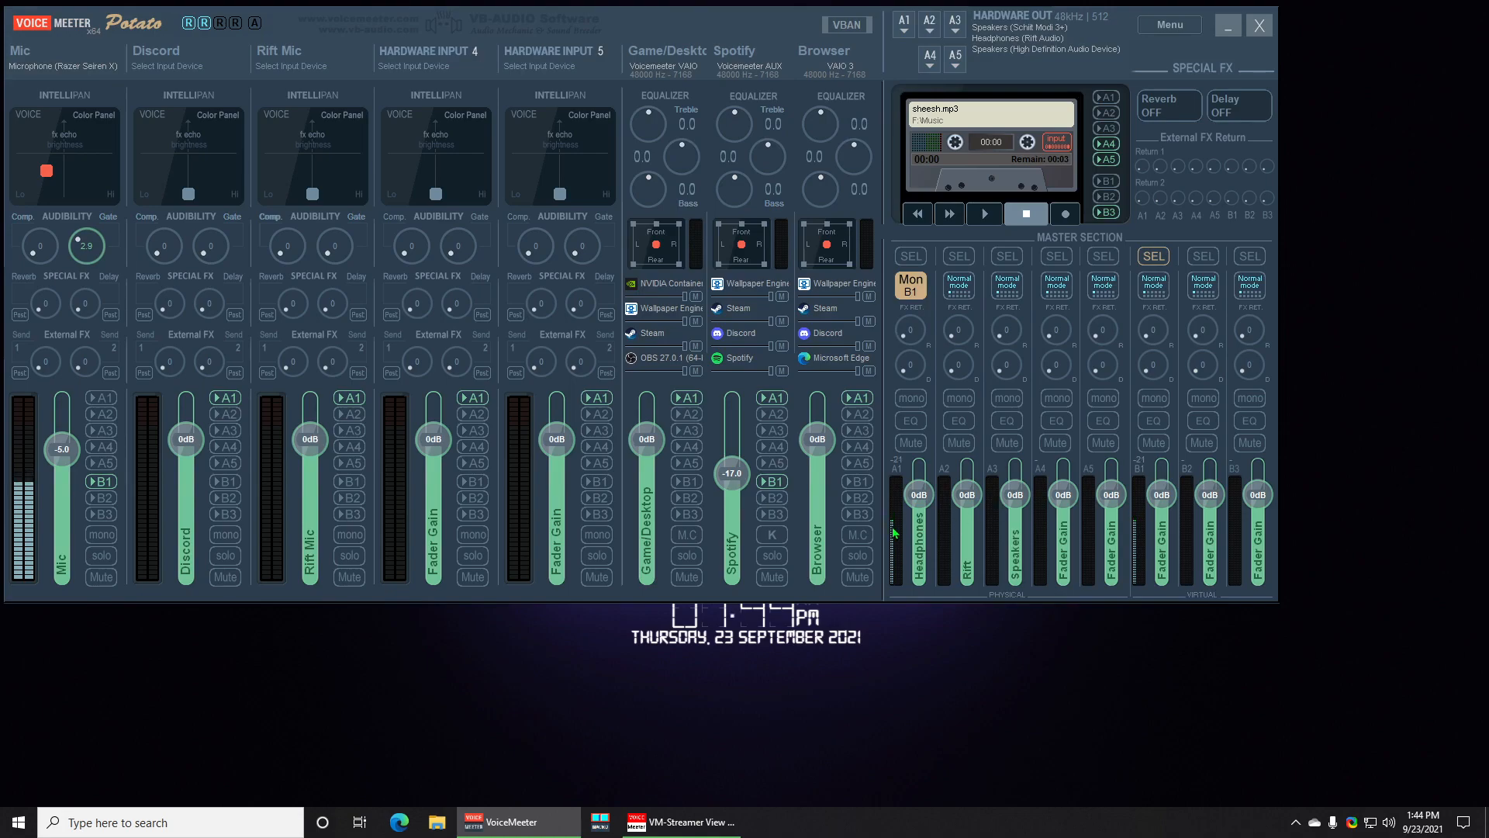
{"action": "left_click", "coordinate": [1152, 254]}
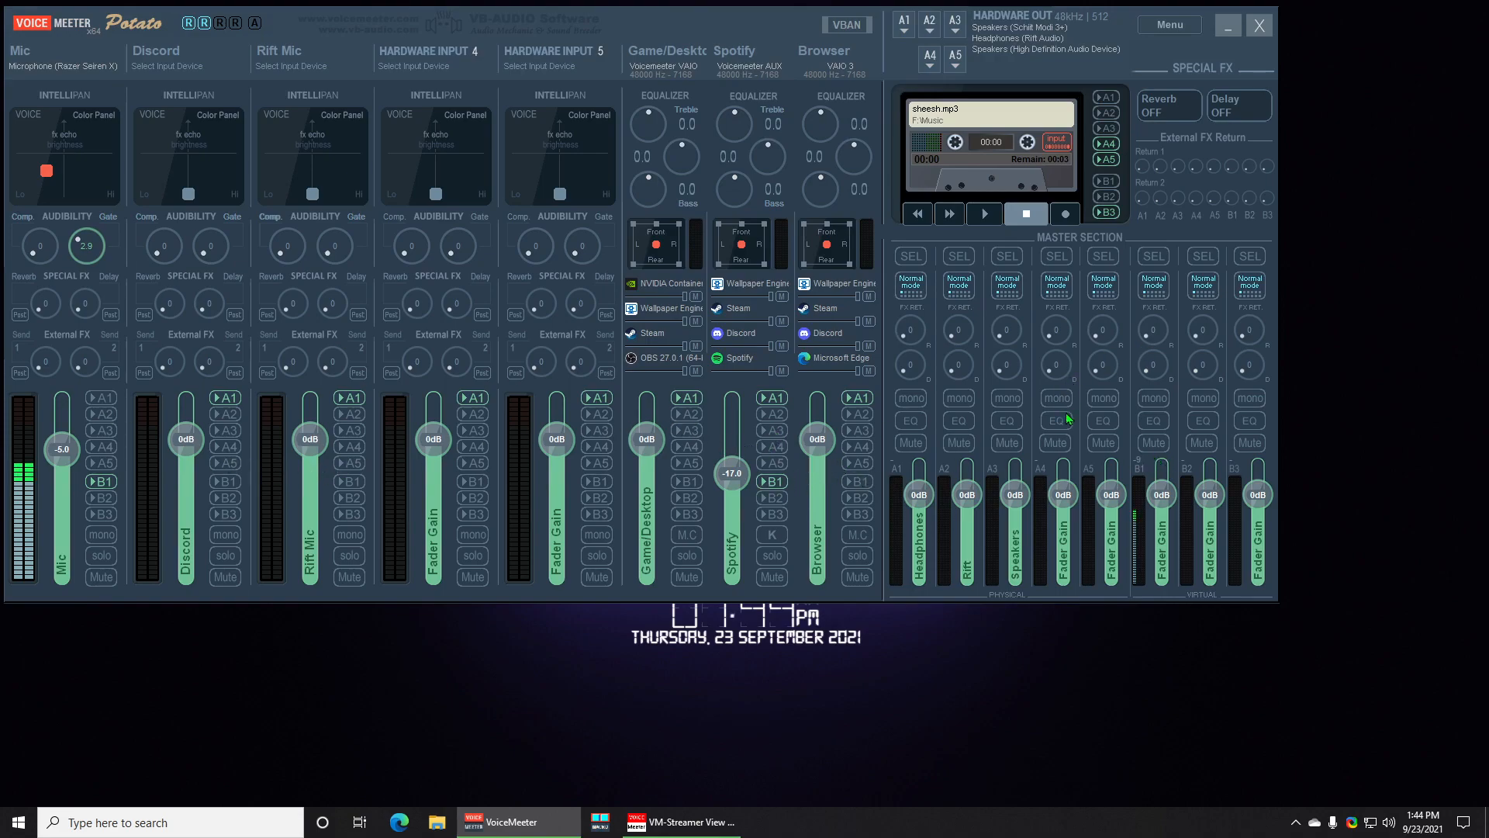
Bring VM-Streamer View back beside the mixer and lower the Spotify strip's fader to -37.9 dB.
{"action": "left_click", "coordinate": [681, 822]}
{"action": "left_click_drag", "start_coordinate": [476, 274], "coordinate": [1151, 347]}
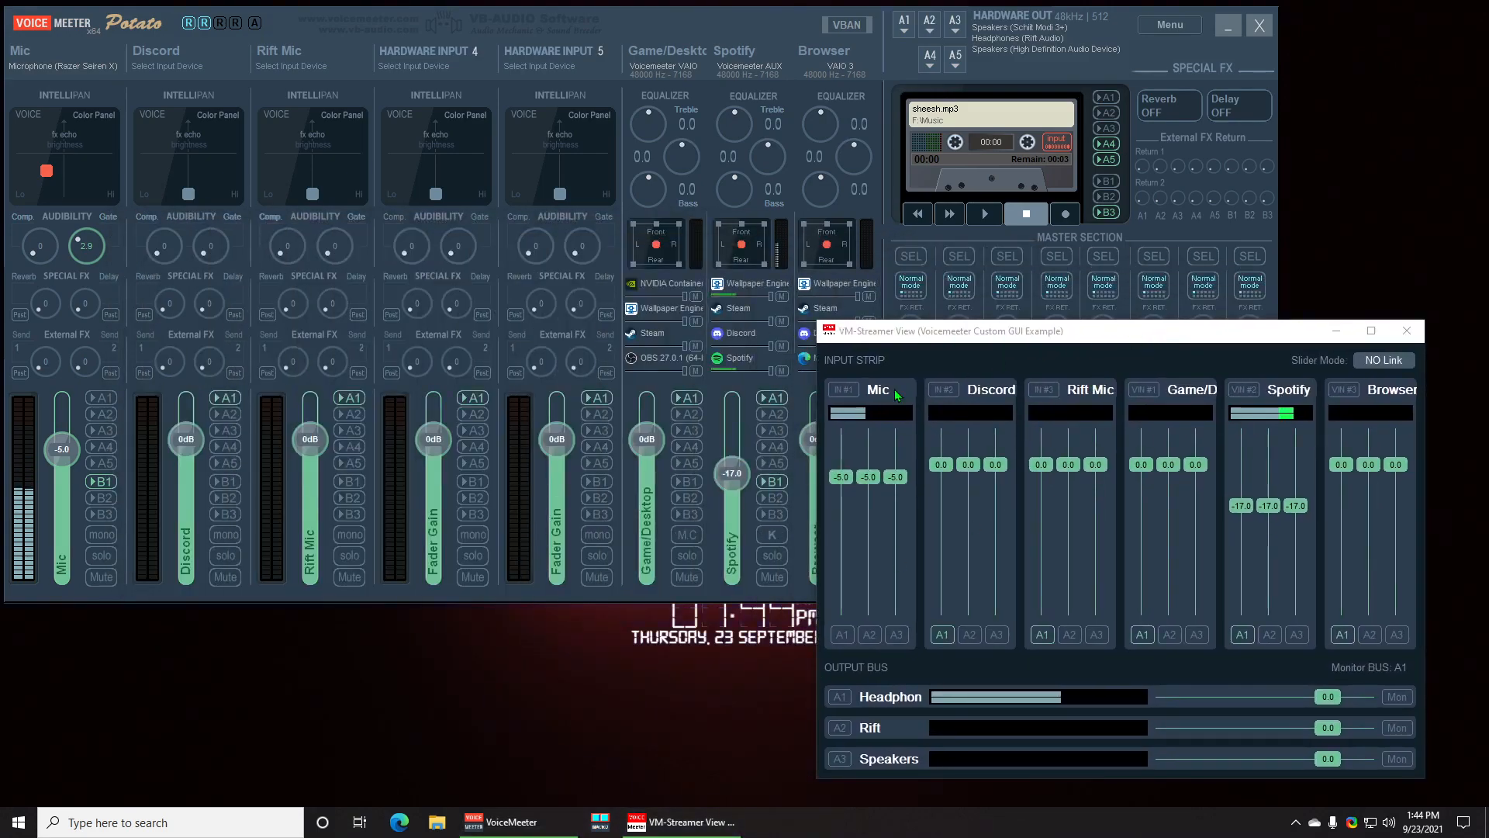
{"action": "left_click_drag", "start_coordinate": [732, 473], "coordinate": [735, 525]}
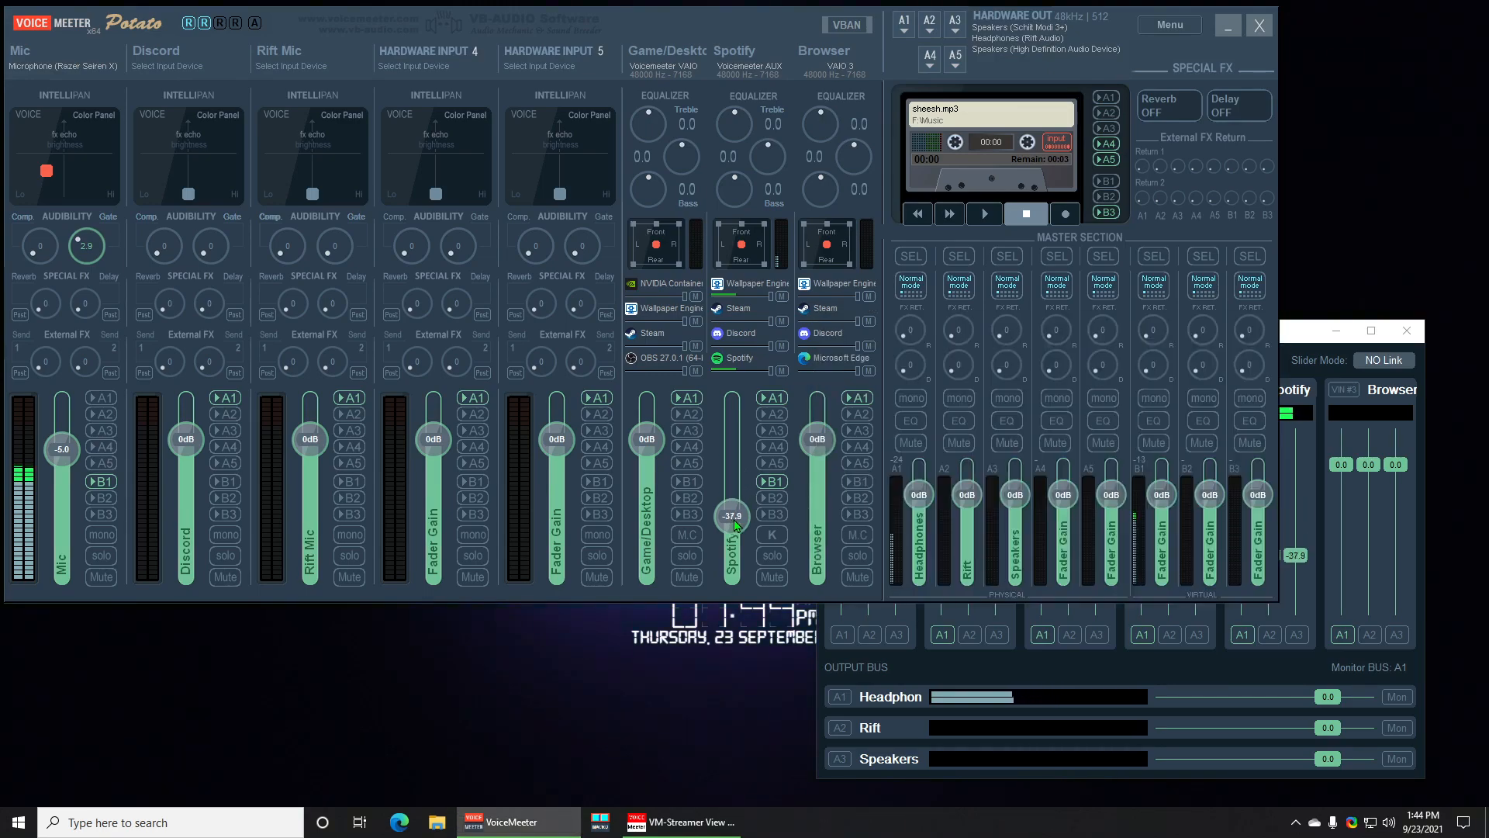
Set VM-Streamer View's slider mode to ABS Link and Spotify's bus sliders to -43.6.
{"action": "left_click", "coordinate": [1283, 668]}
{"action": "mouse_move", "coordinate": [1270, 560]}
{"action": "left_mouse_down"}
{"action": "mouse_move", "coordinate": [1276, 578]}
{"action": "mouse_move", "coordinate": [1273, 532]}
{"action": "mouse_move", "coordinate": [1273, 595]}
{"action": "mouse_move", "coordinate": [1268, 570]}
{"action": "left_mouse_up"}
{"action": "left_click", "coordinate": [1379, 361]}
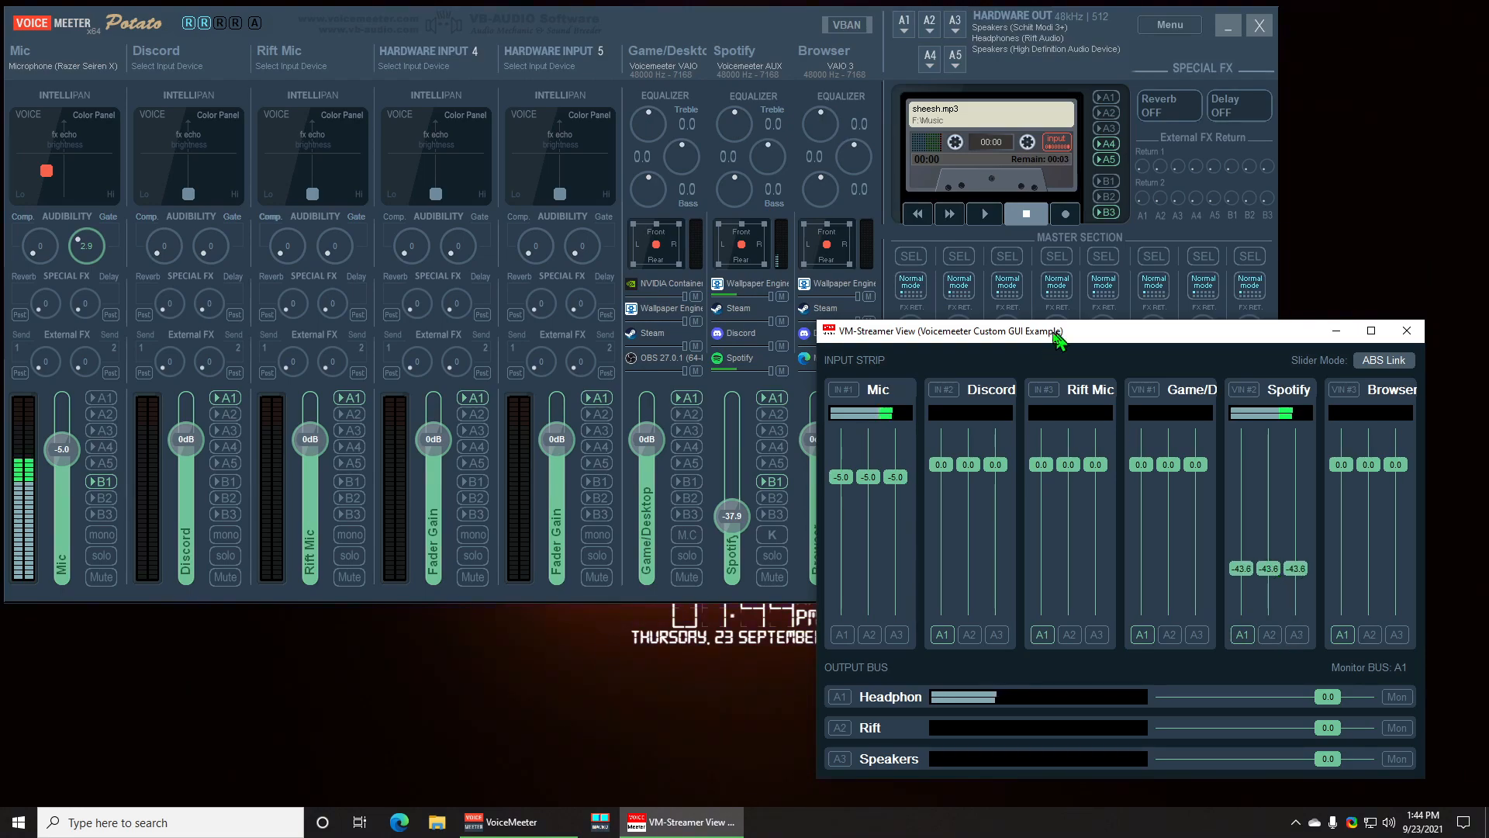
{"action": "left_click_drag", "start_coordinate": [1061, 334], "coordinate": [448, 304]}
{"action": "right_click", "coordinate": [1154, 548]}
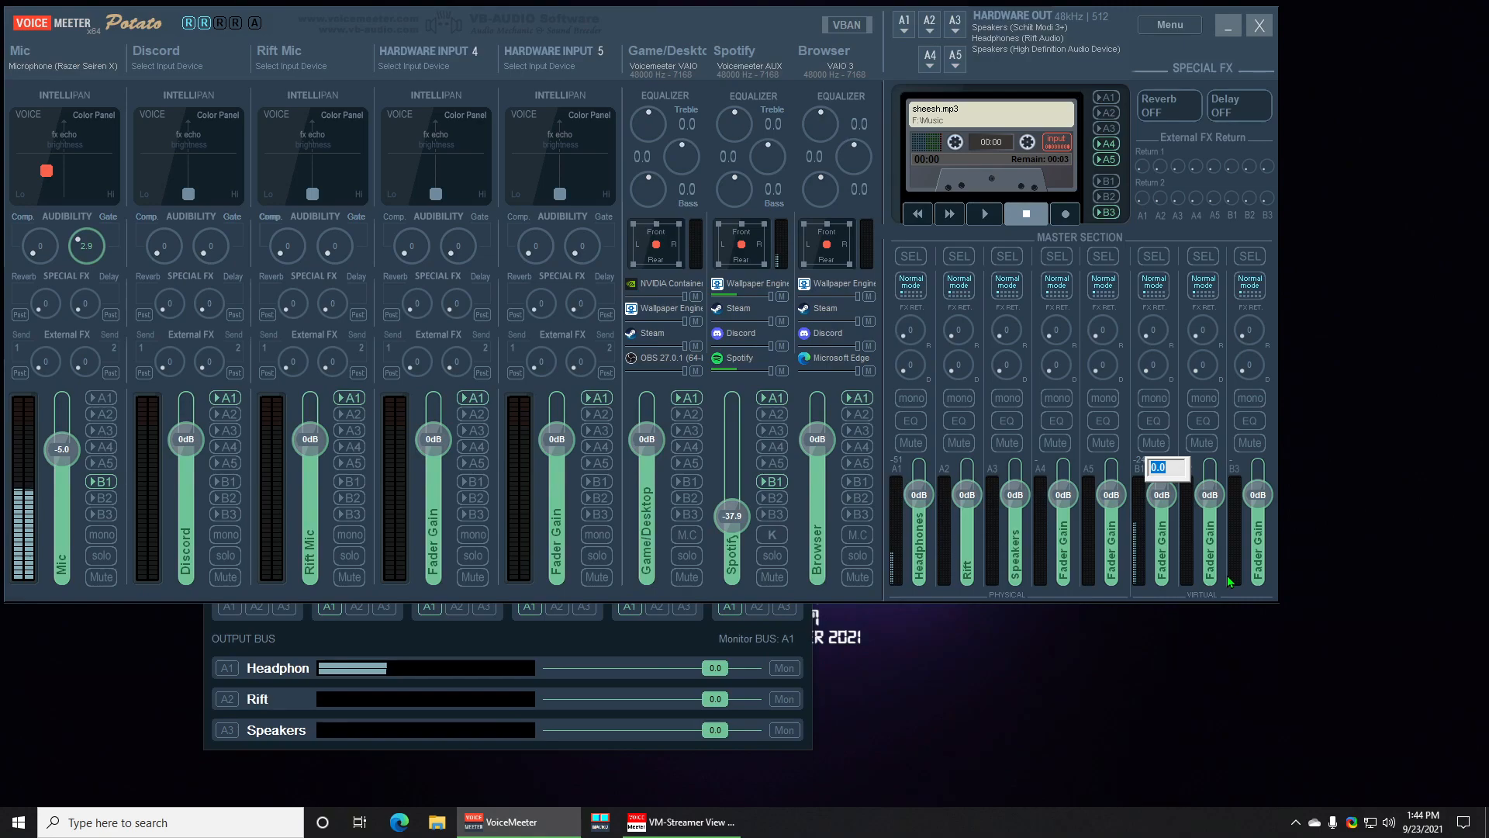
{"action": "type", "text": "What"}
{"action": "key", "text": "BackSpace"}
{"action": "key", "text": "BackSpace"}
{"action": "key", "text": "BackSpace"}
{"action": "key", "text": "BackSpace"}
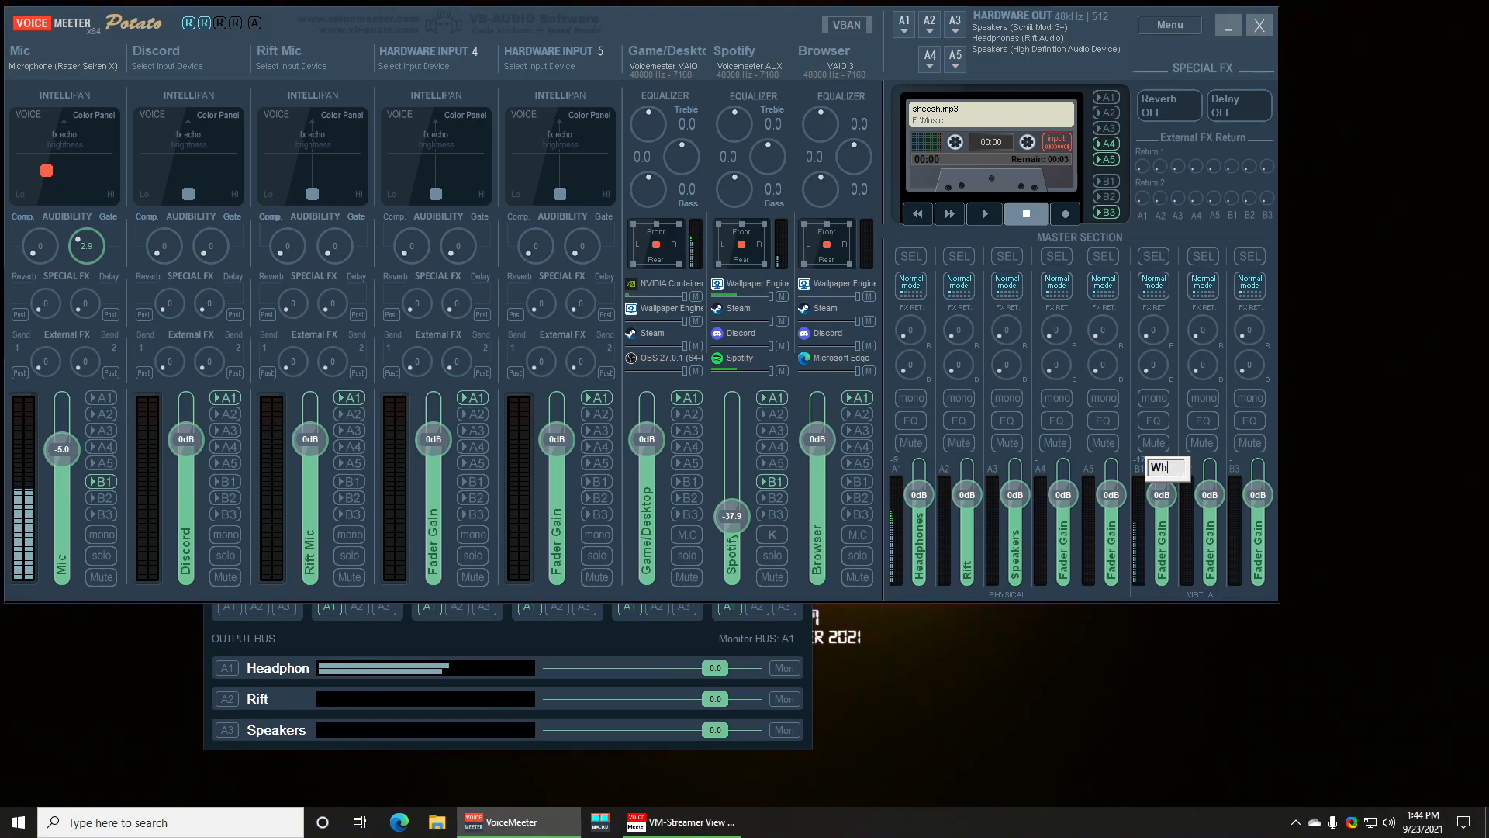
{"action": "key", "text": "Return"}
Label the B1 bus "What obs hear" and bring VM-Streamer View in front, beside the mixer's input strips.
{"action": "right_click", "coordinate": [1159, 573]}
{"action": "type", "text": "What obs hear"}
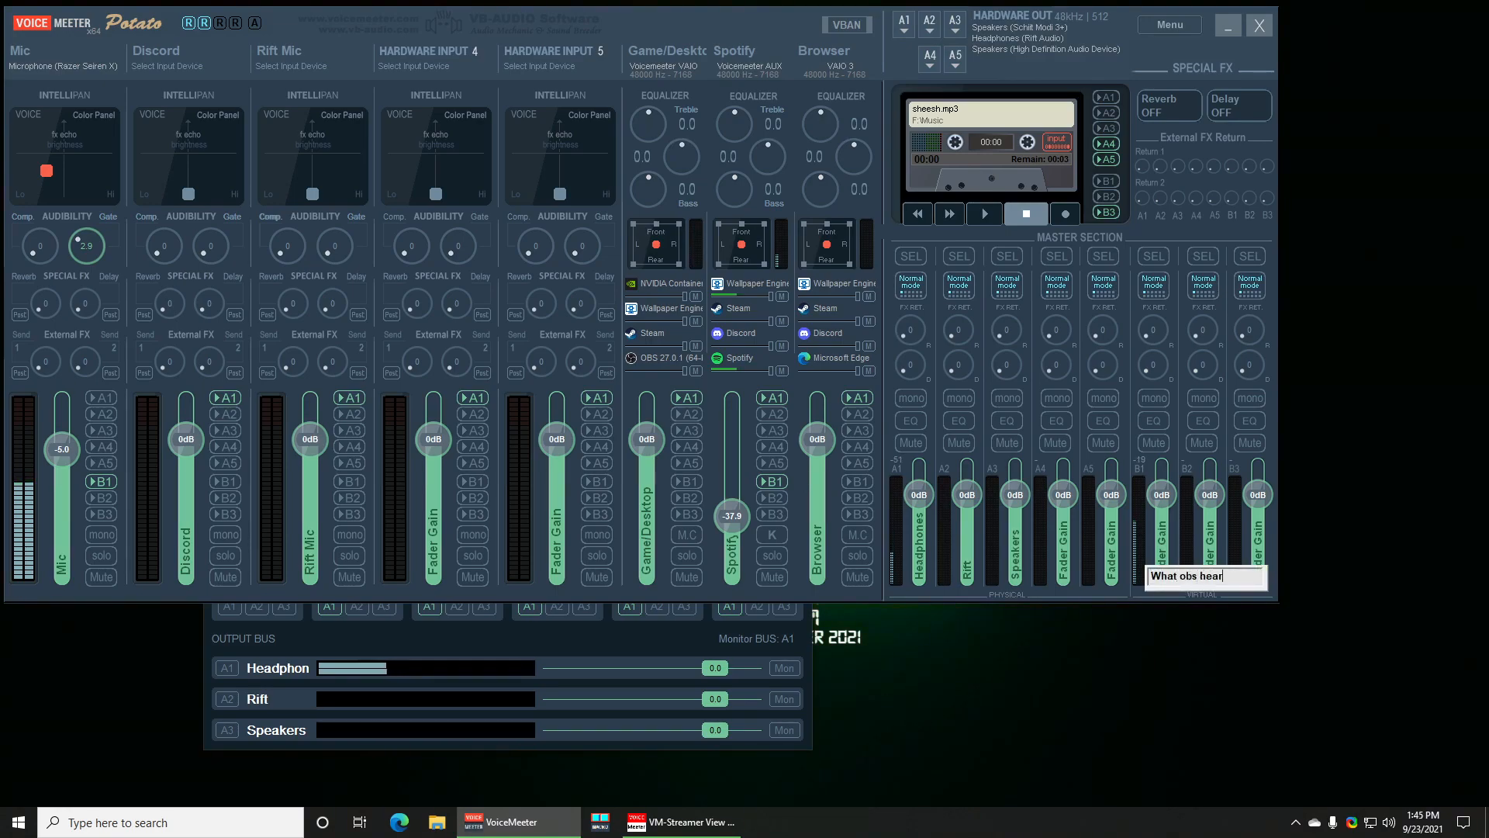
{"action": "key", "text": "Return"}
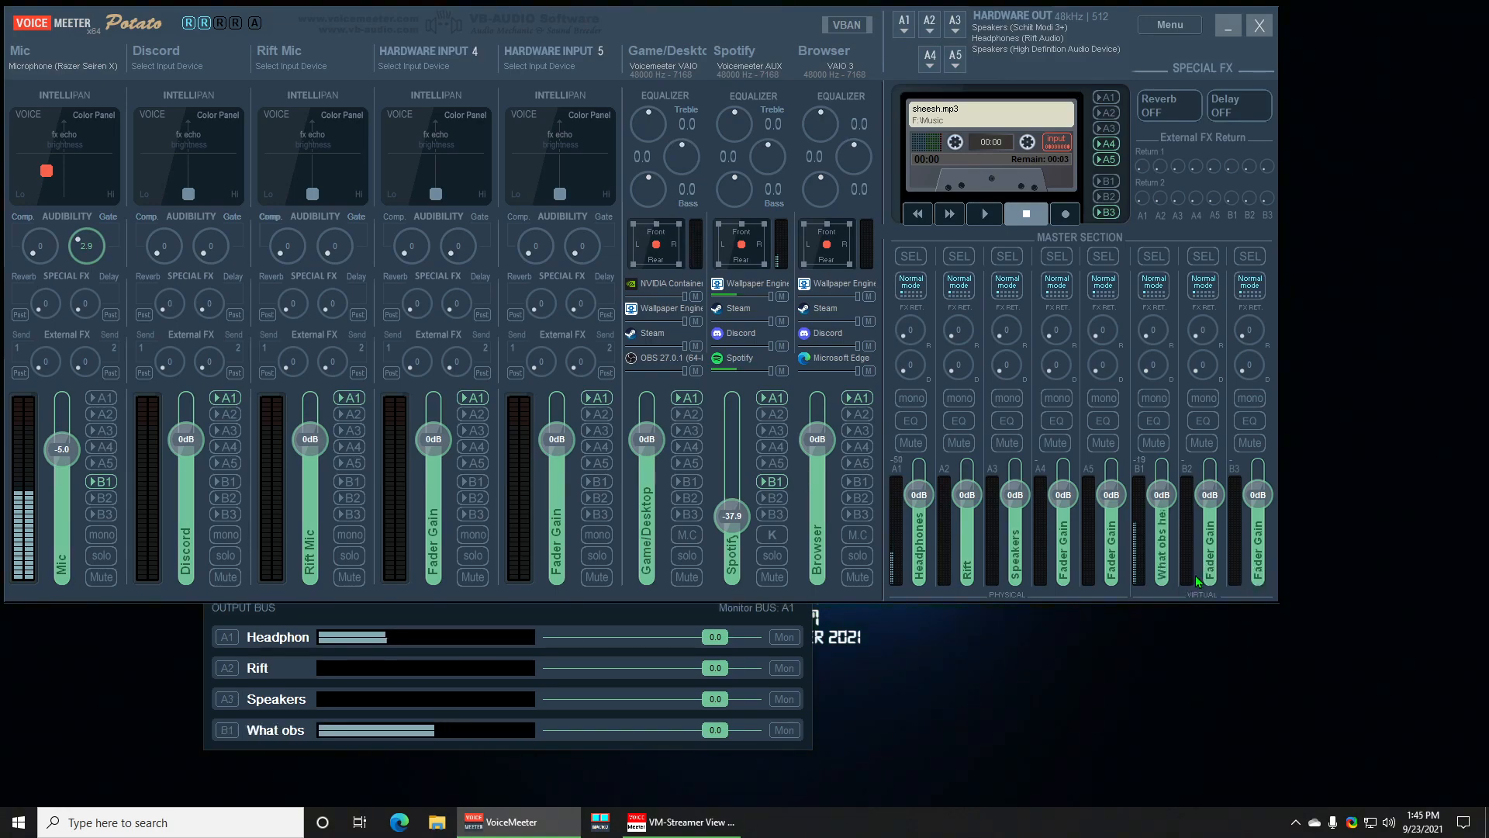
{"action": "left_click", "coordinate": [817, 604]}
{"action": "left_click_drag", "start_coordinate": [631, 308], "coordinate": [1304, 302]}
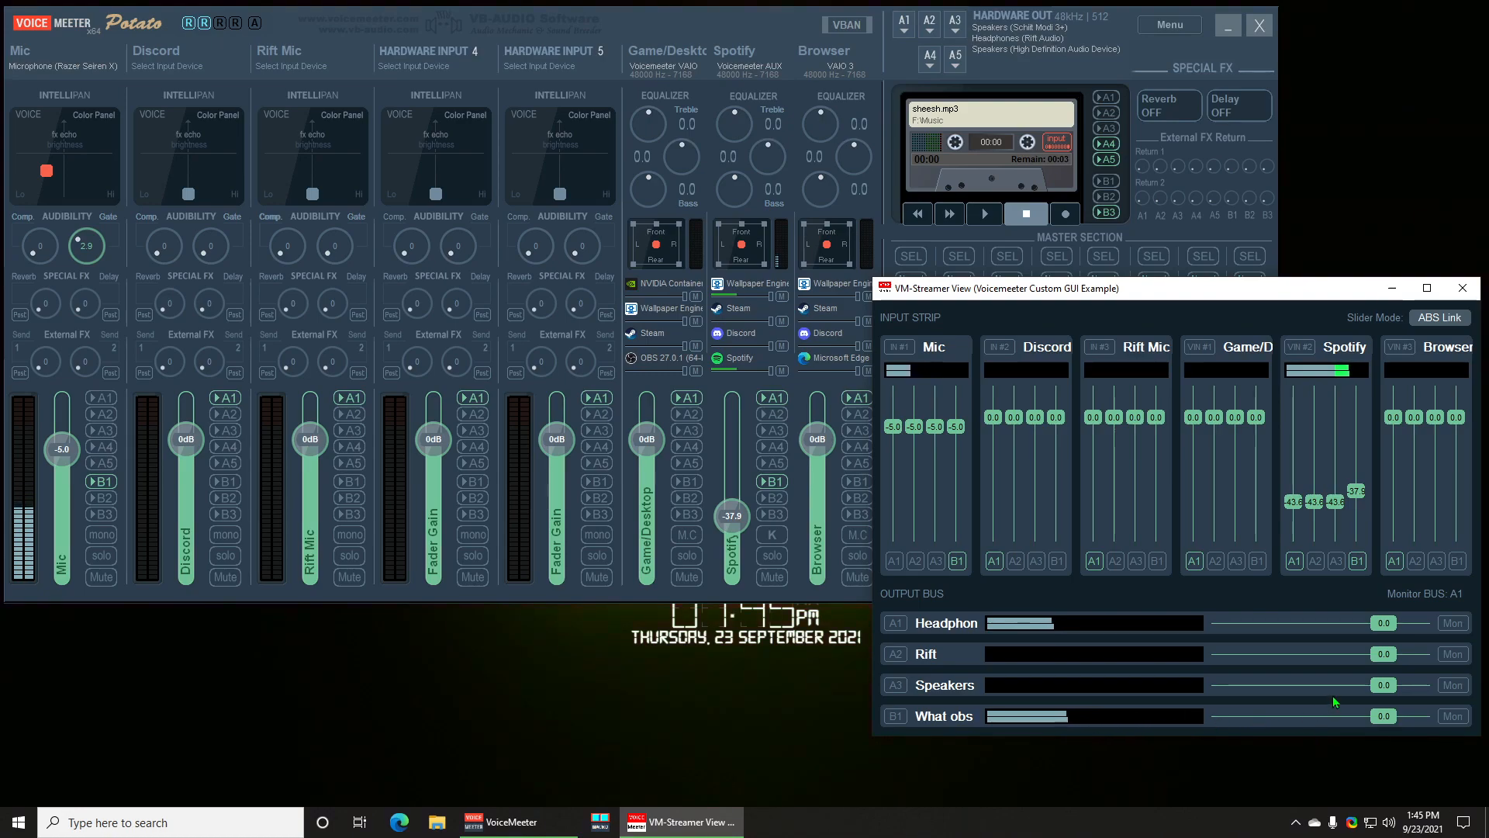
Set Spotify's four bus sliders together to -56.9 in ABS Link mode and shift the VM-Streamer View window slightly.
{"action": "left_click_drag", "start_coordinate": [1334, 502], "coordinate": [1331, 534]}
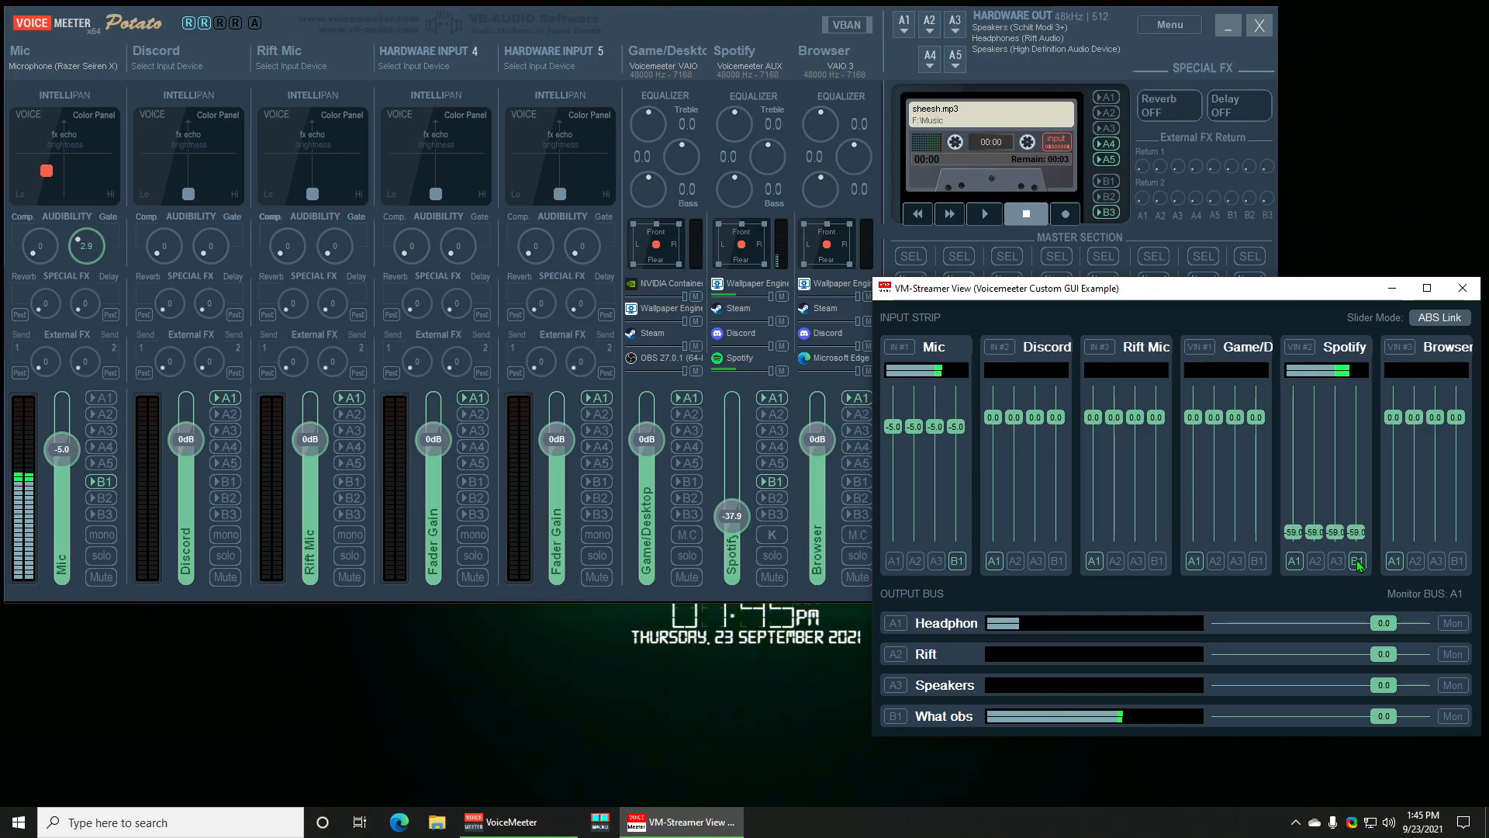
{"action": "mouse_move", "coordinate": [1196, 291]}
{"action": "left_mouse_down"}
{"action": "mouse_move", "coordinate": [1155, 688]}
{"action": "mouse_move", "coordinate": [1163, 332]}
{"action": "mouse_move", "coordinate": [1188, 296]}
{"action": "left_mouse_up"}
{"action": "left_click_drag", "start_coordinate": [1318, 532], "coordinate": [1319, 528]}
Toggle Spotify's A1 routing off and on in VM-Streamer View, leaving it enabled, and disable its B1 routing.
{"action": "left_click", "coordinate": [1277, 556]}
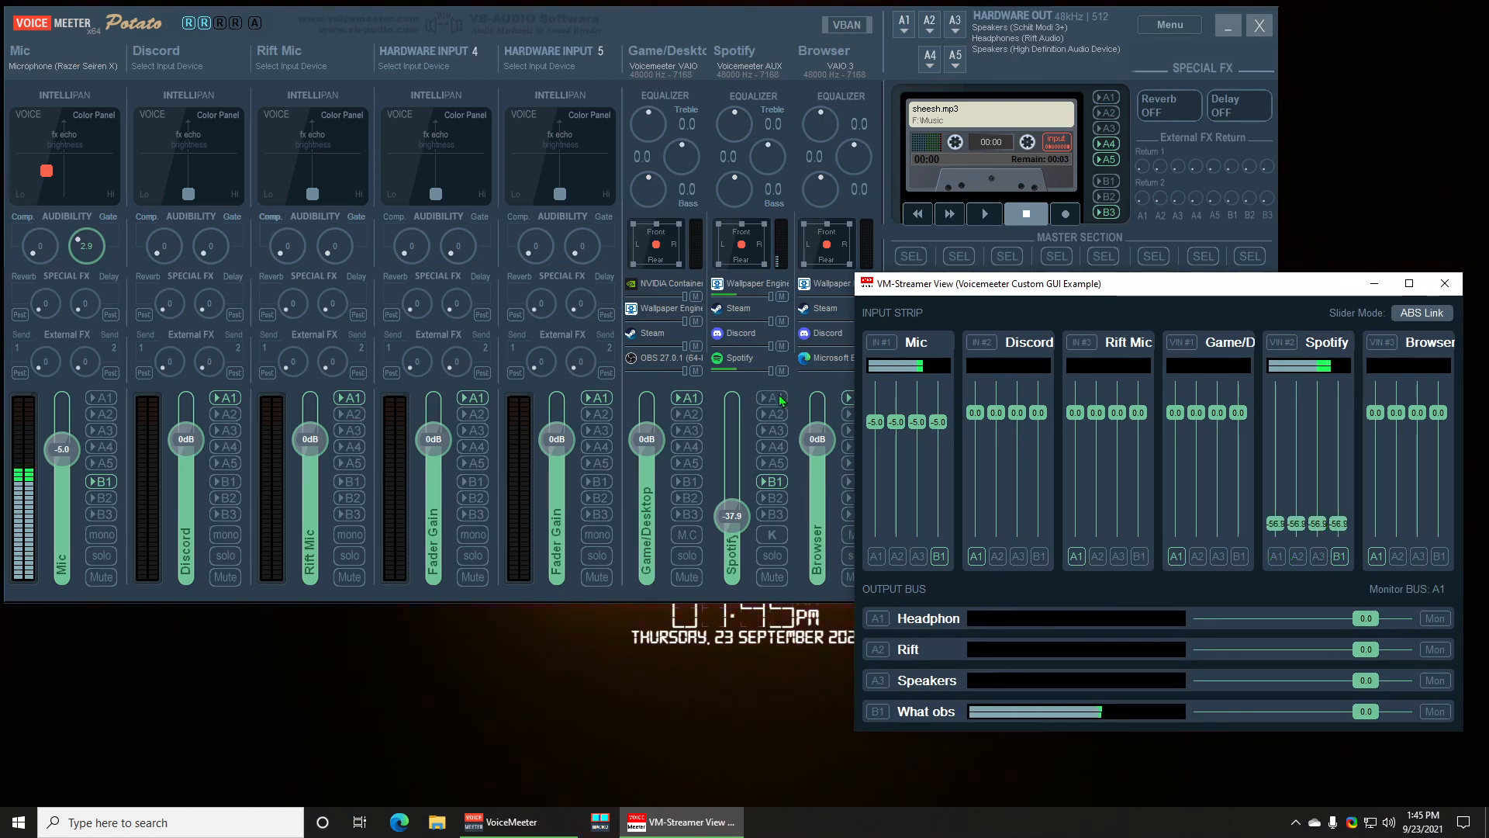
{"action": "left_click", "coordinate": [1277, 557]}
{"action": "left_click", "coordinate": [1276, 557]}
{"action": "left_click", "coordinate": [1276, 557]}
{"action": "left_click", "coordinate": [1339, 556]}
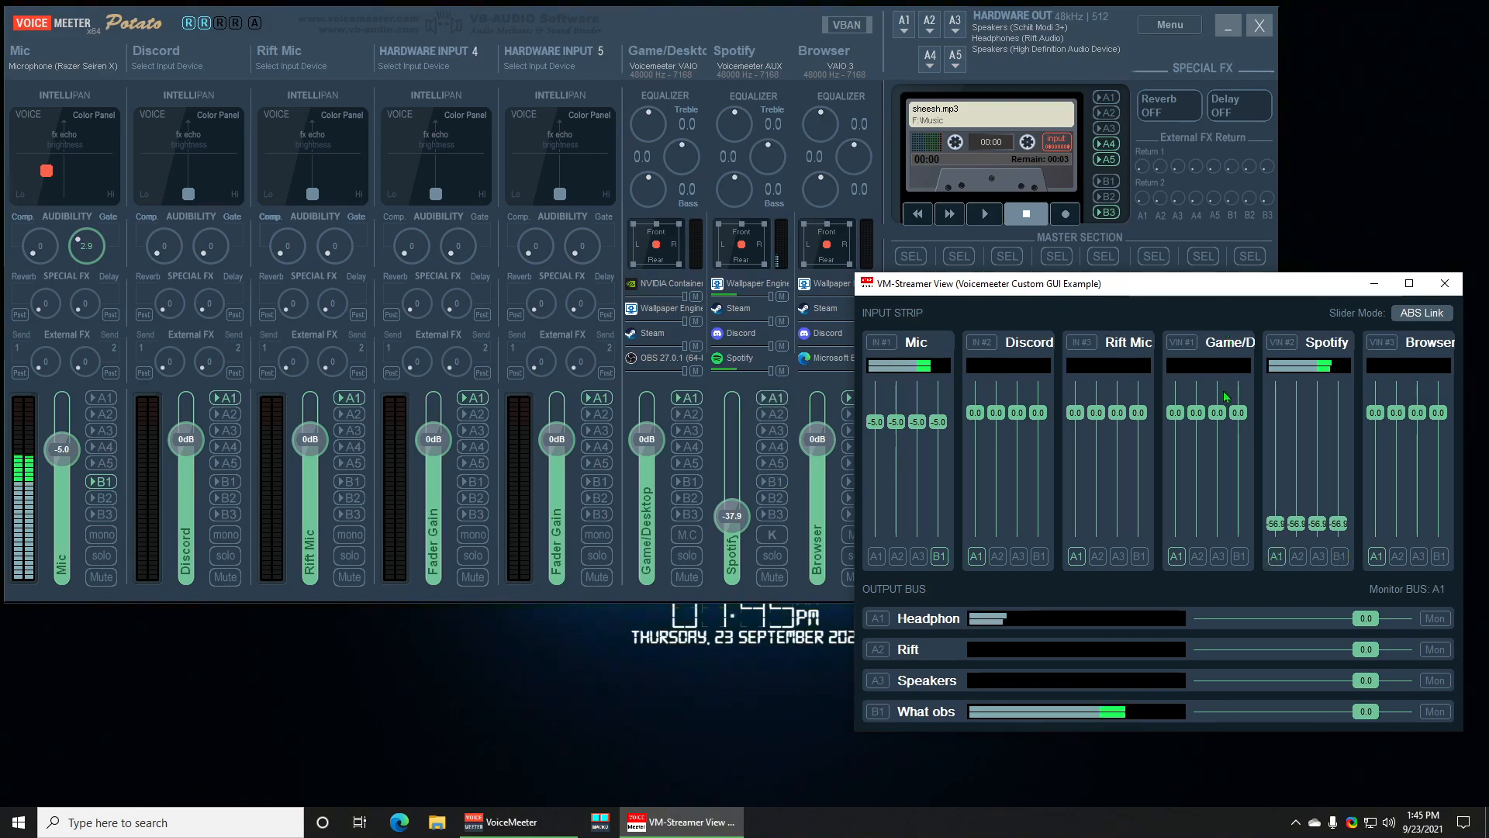
Re-enable Spotify's B1 routing and raise its four bus sliders to -31.8 in REL Link mode.
{"action": "mouse_move", "coordinate": [1320, 513]}
{"action": "left_mouse_down"}
{"action": "mouse_move", "coordinate": [1318, 458]}
{"action": "mouse_move", "coordinate": [1318, 487]}
{"action": "left_mouse_up"}
{"action": "mouse_move", "coordinate": [1319, 503]}
{"action": "left_mouse_down"}
{"action": "mouse_move", "coordinate": [1319, 470]}
{"action": "mouse_move", "coordinate": [1314, 504]}
{"action": "mouse_move", "coordinate": [1315, 484]}
{"action": "mouse_move", "coordinate": [1344, 496]}
{"action": "left_mouse_up"}
{"action": "left_click", "coordinate": [1341, 558]}
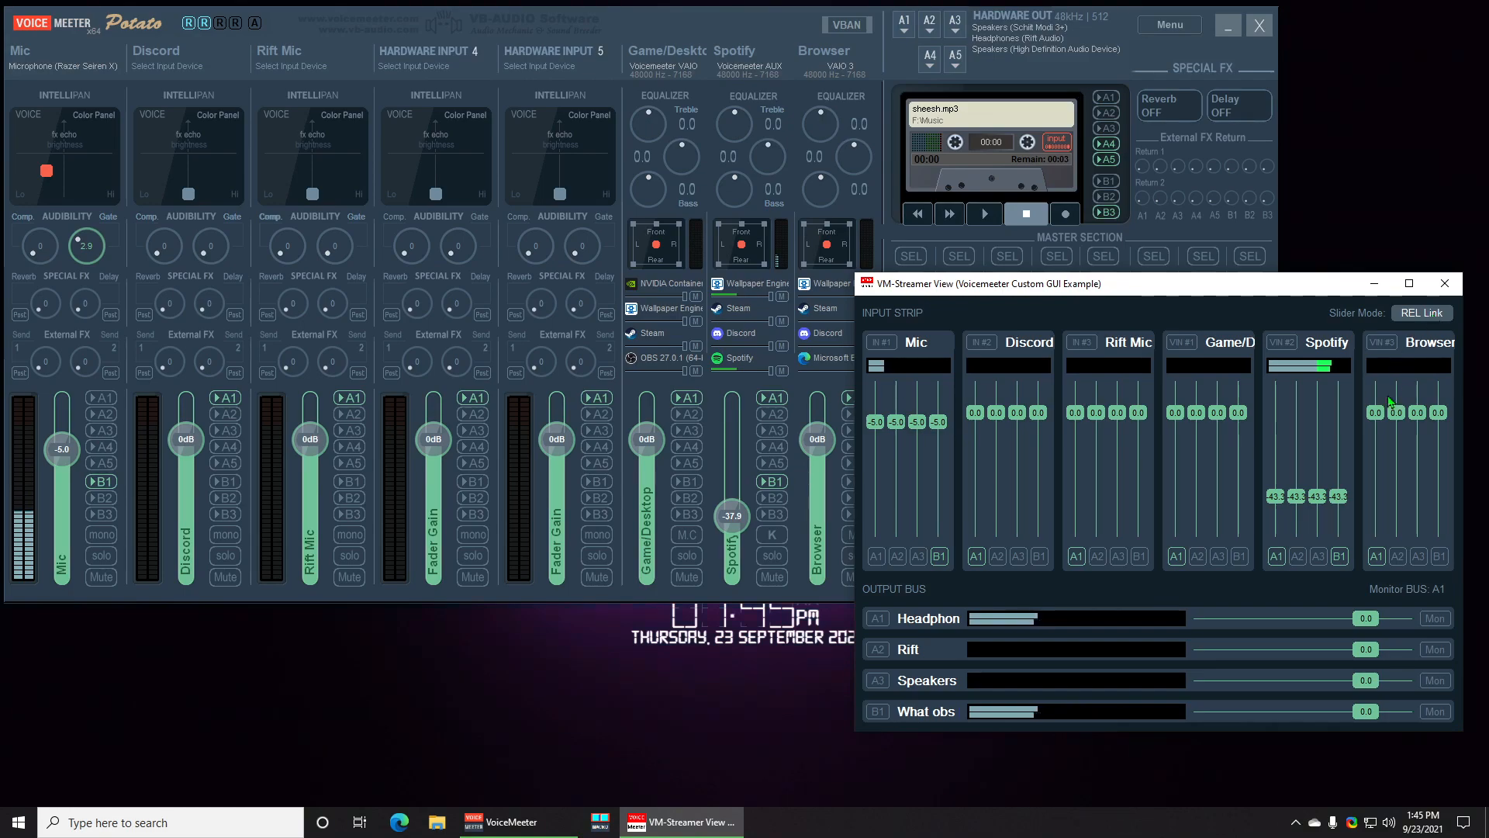
{"action": "left_click_drag", "start_coordinate": [1340, 496], "coordinate": [1350, 473]}
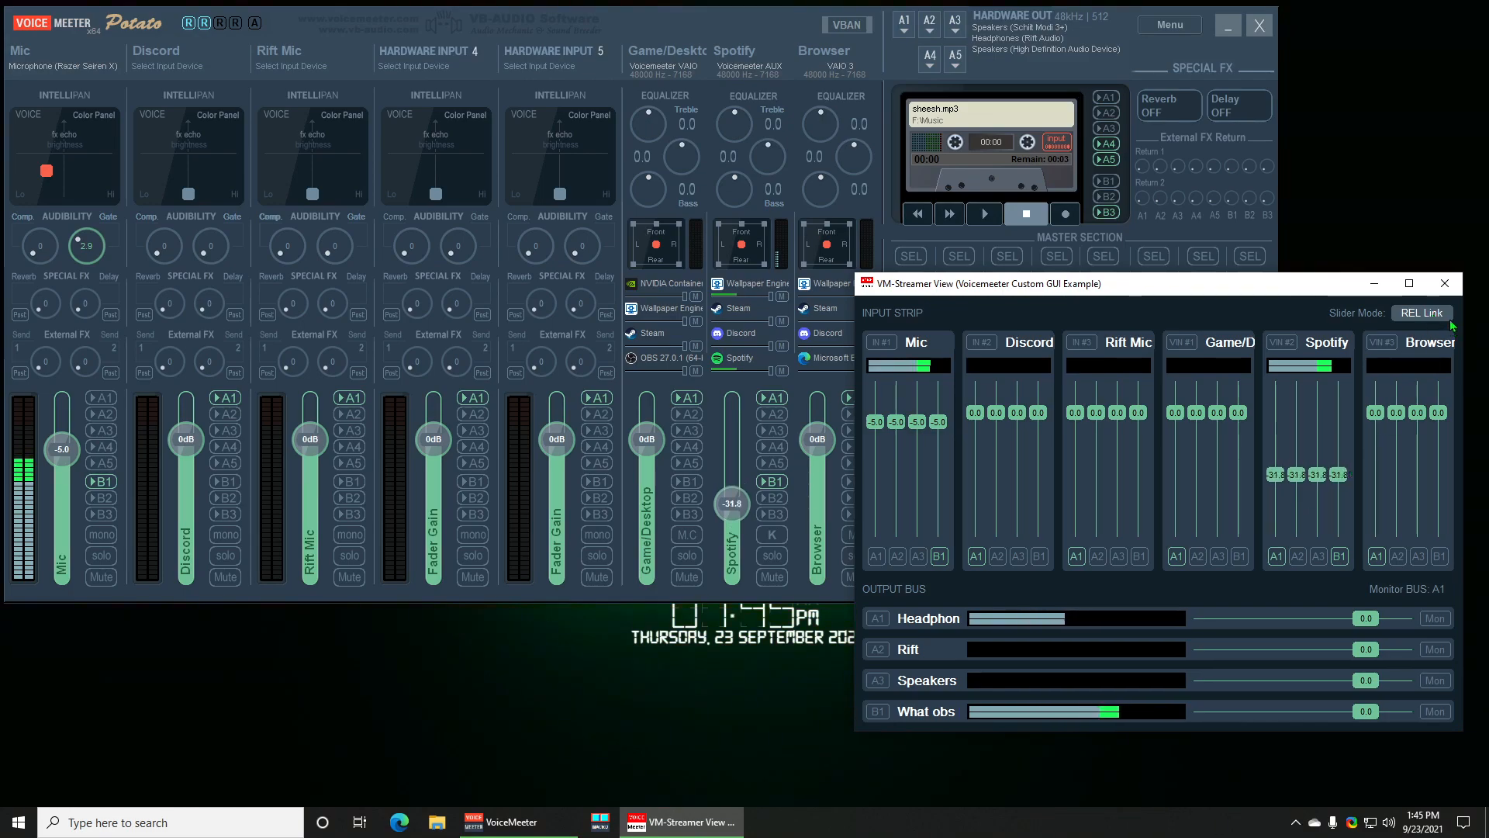
Change the slider mode to NO Link and set Spotify's bus sliders individually, with A1 at -20.0.
{"action": "left_click", "coordinate": [1425, 313]}
{"action": "left_click_drag", "start_coordinate": [1339, 476], "coordinate": [1318, 503]}
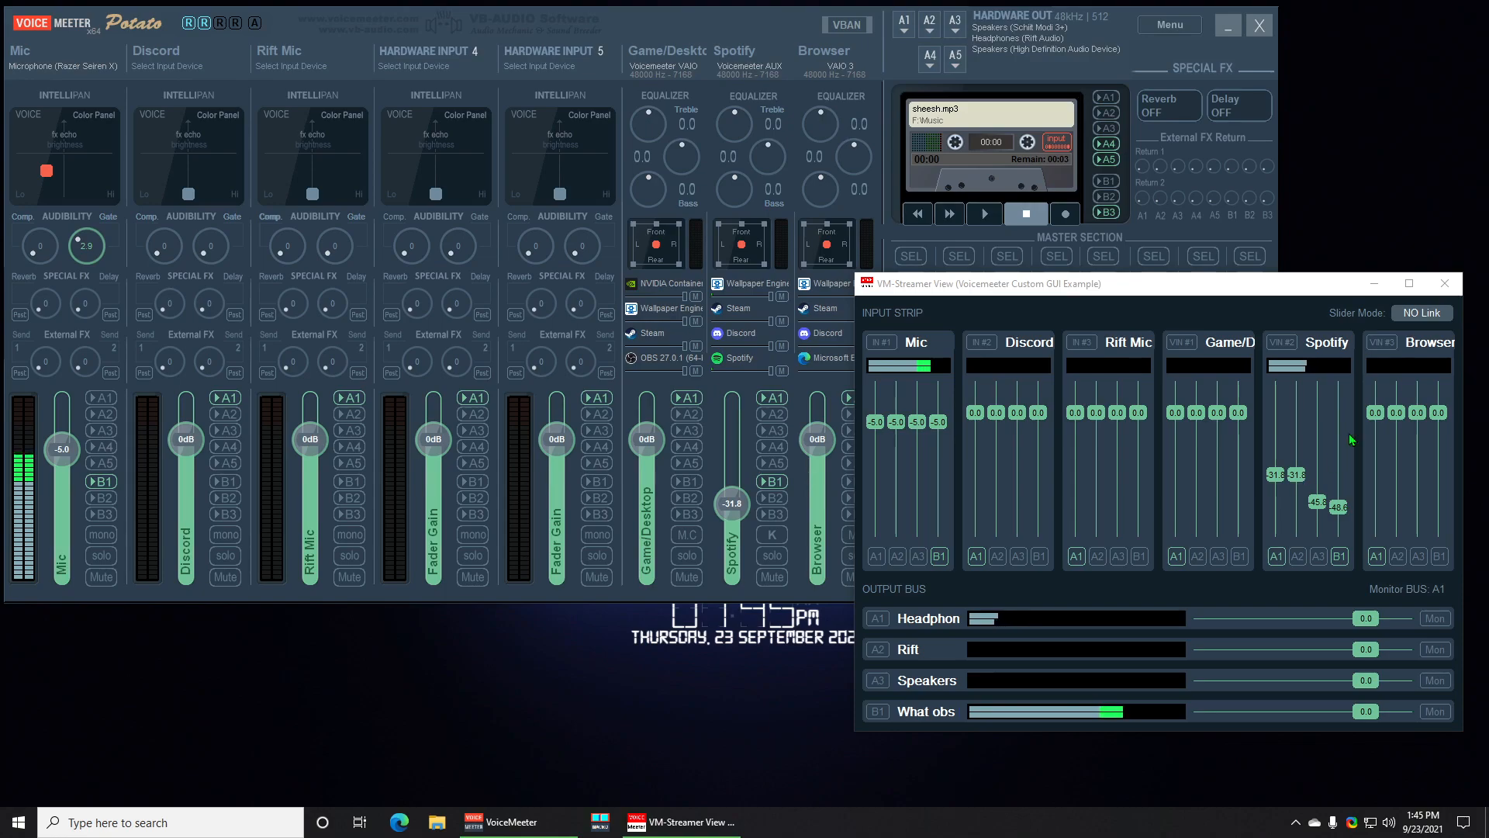
{"action": "left_click", "coordinate": [1417, 314]}
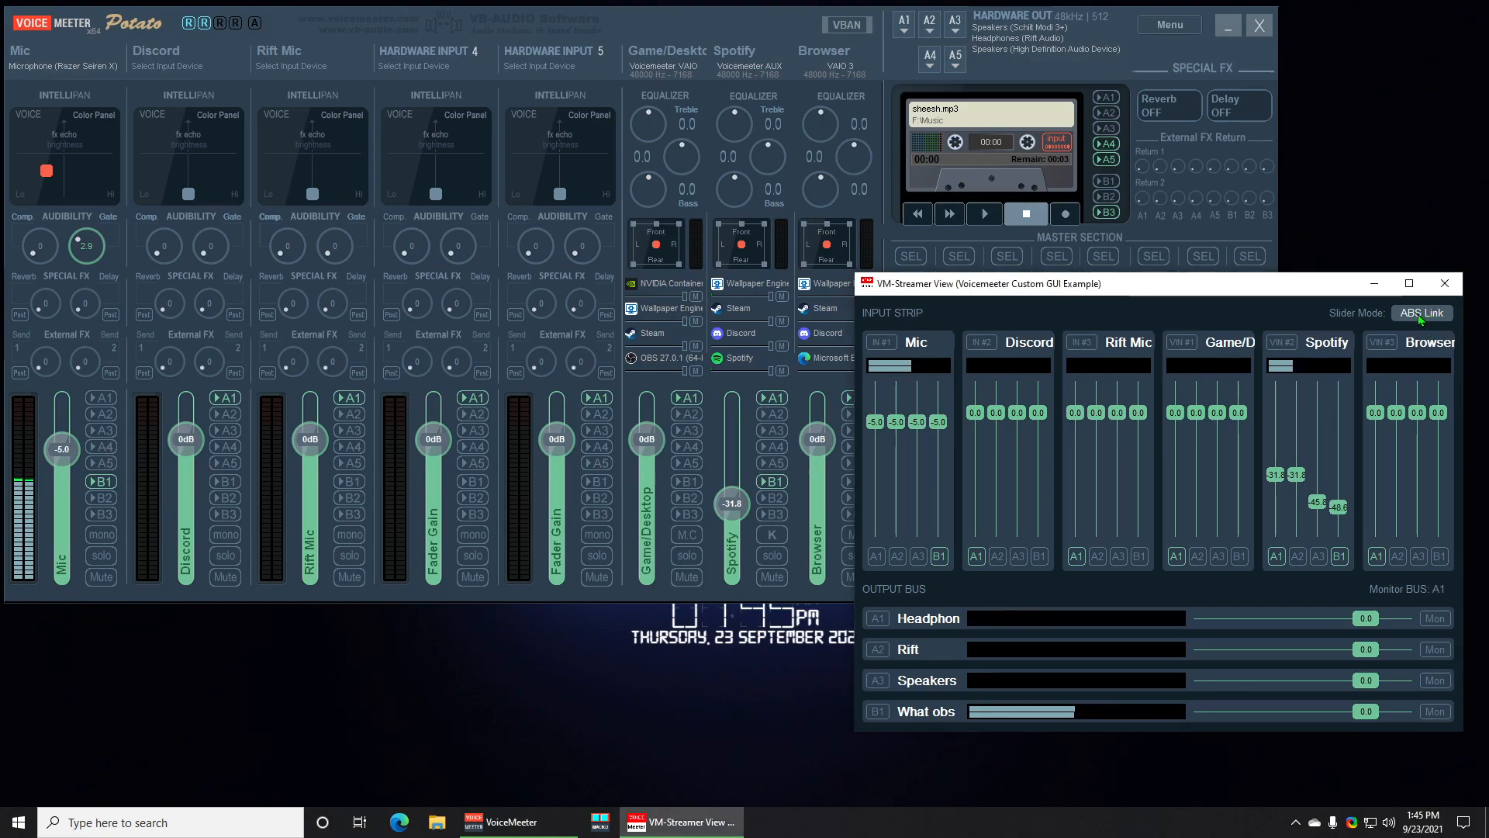
{"action": "left_click_drag", "start_coordinate": [1296, 473], "coordinate": [1277, 450]}
{"action": "mouse_move", "coordinate": [1338, 507]}
{"action": "left_mouse_down"}
{"action": "mouse_move", "coordinate": [1340, 530]}
{"action": "mouse_move", "coordinate": [1339, 502]}
{"action": "left_mouse_up"}
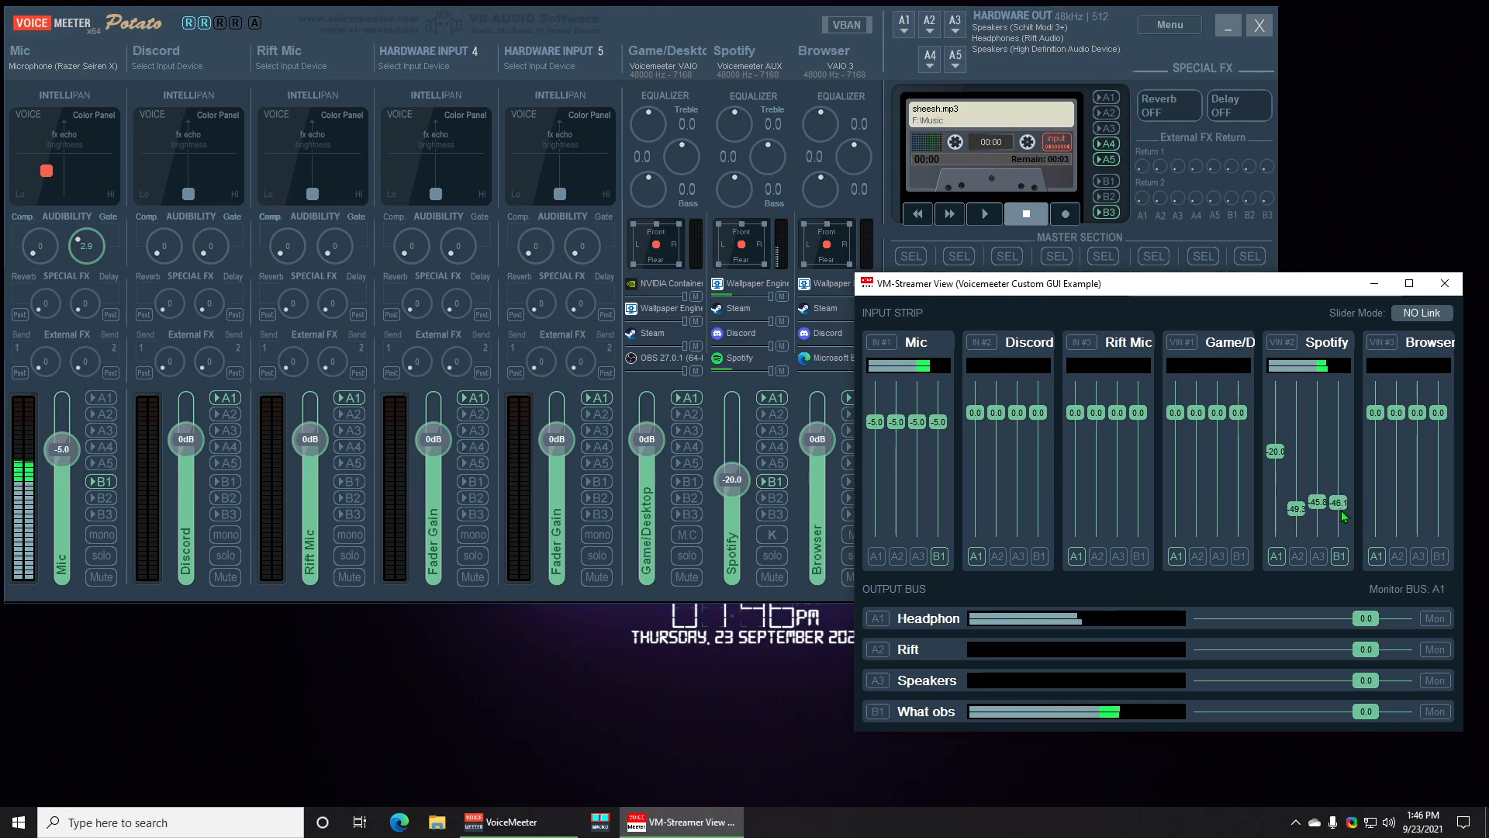
Set Spotify's A2 and A3 sliders to -60.0, B1 to -40.7 and A1 to -41.0 in NO Link mode.
{"action": "mouse_move", "coordinate": [1318, 504]}
{"action": "left_mouse_down"}
{"action": "mouse_move", "coordinate": [1319, 532]}
{"action": "mouse_move", "coordinate": [1299, 536]}
{"action": "mouse_move", "coordinate": [1337, 514]}
{"action": "left_mouse_up"}
{"action": "left_click_drag", "start_coordinate": [1275, 453], "coordinate": [1342, 494]}
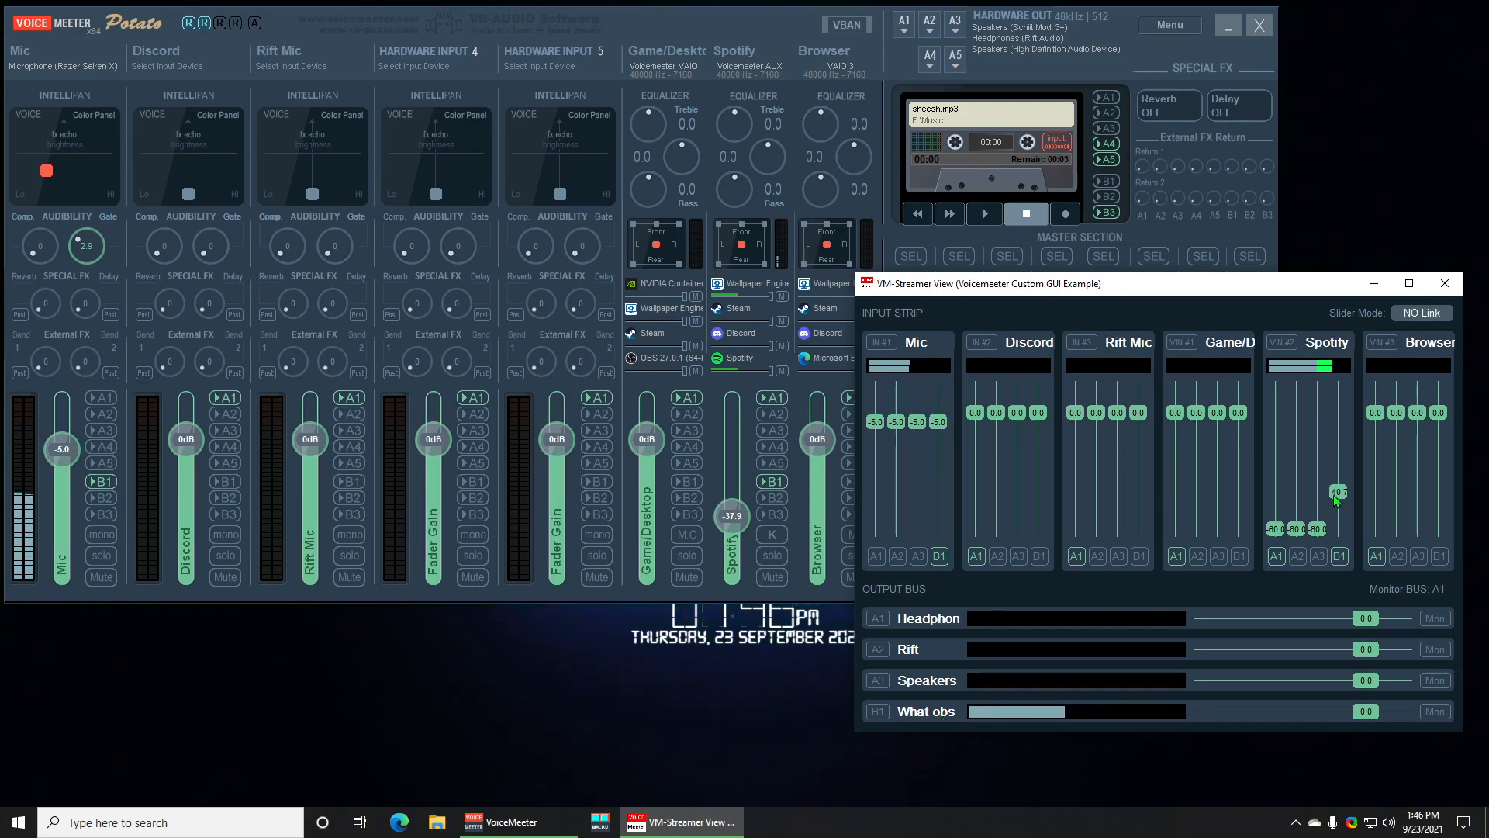
{"action": "left_click_drag", "start_coordinate": [1275, 529], "coordinate": [1275, 500]}
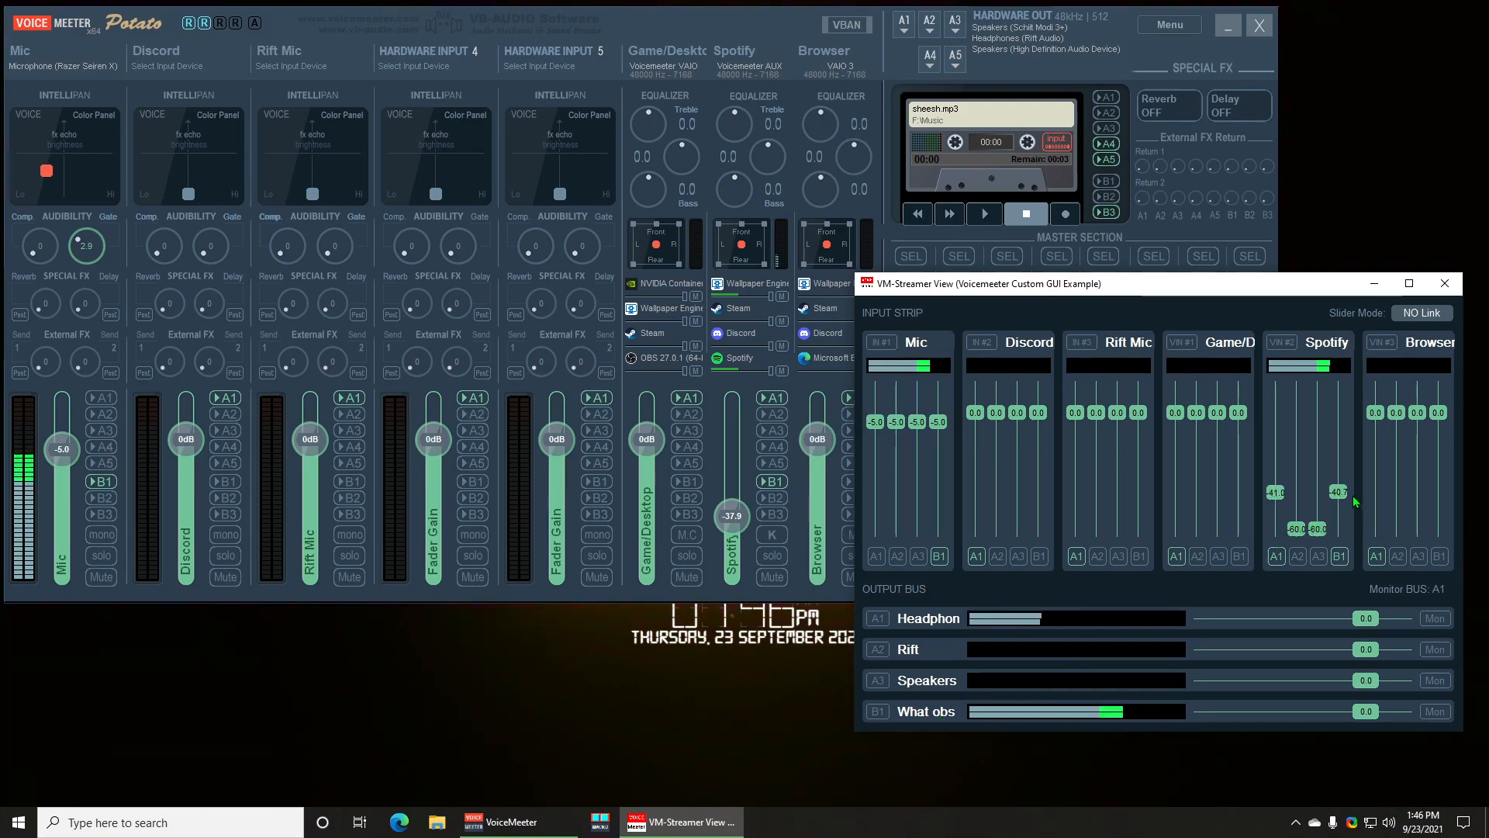
Change the slider mode to REL Link and move Spotify's A1 and B1 sliders together, ending at -41.0 and -40.7.
{"action": "left_click", "coordinate": [1418, 313]}
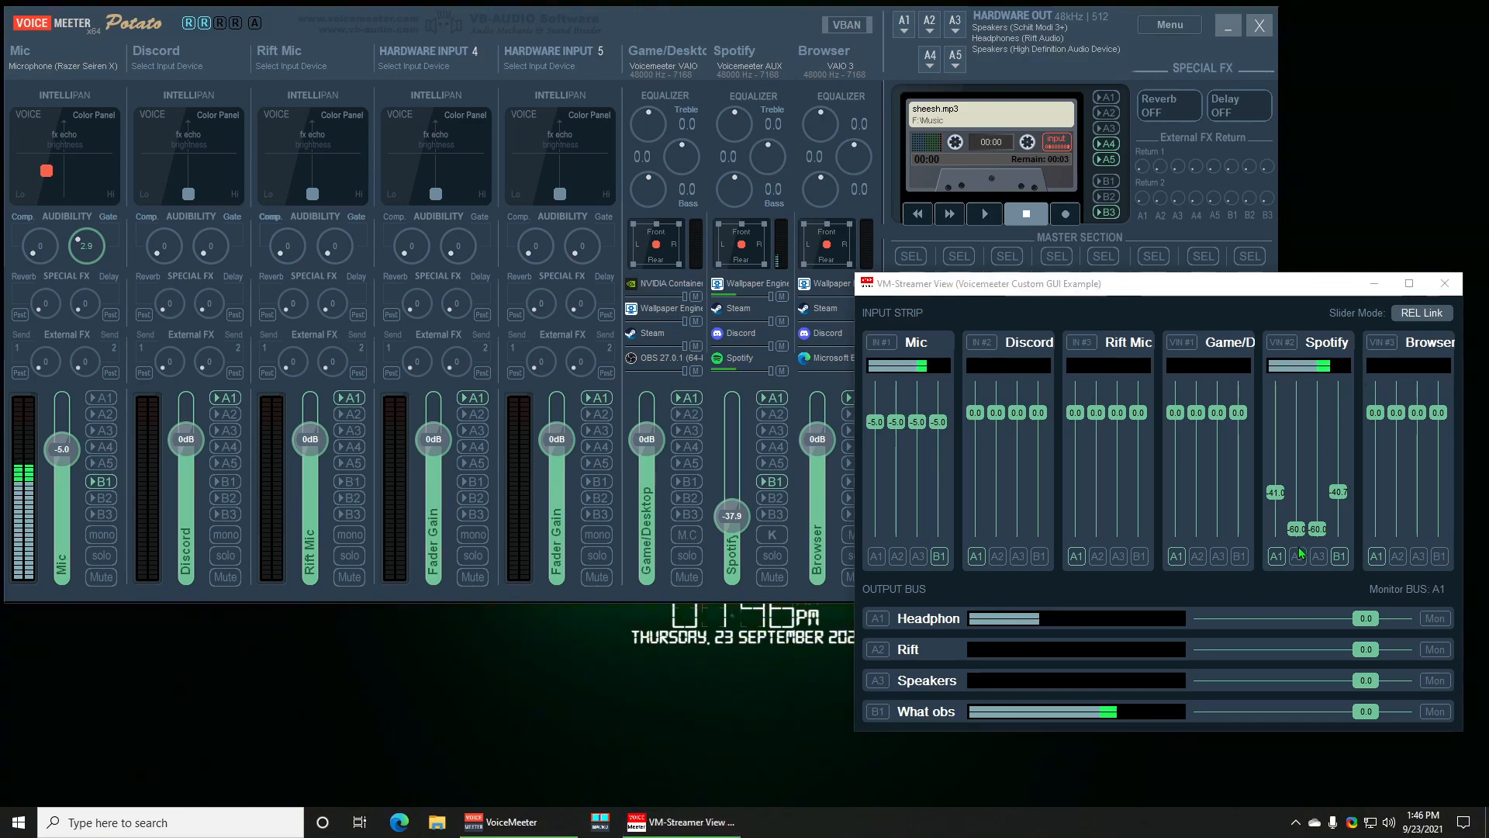
{"action": "mouse_move", "coordinate": [1351, 491]}
{"action": "left_mouse_down"}
{"action": "mouse_move", "coordinate": [1346, 459]}
{"action": "mouse_move", "coordinate": [1339, 497]}
{"action": "left_mouse_up"}
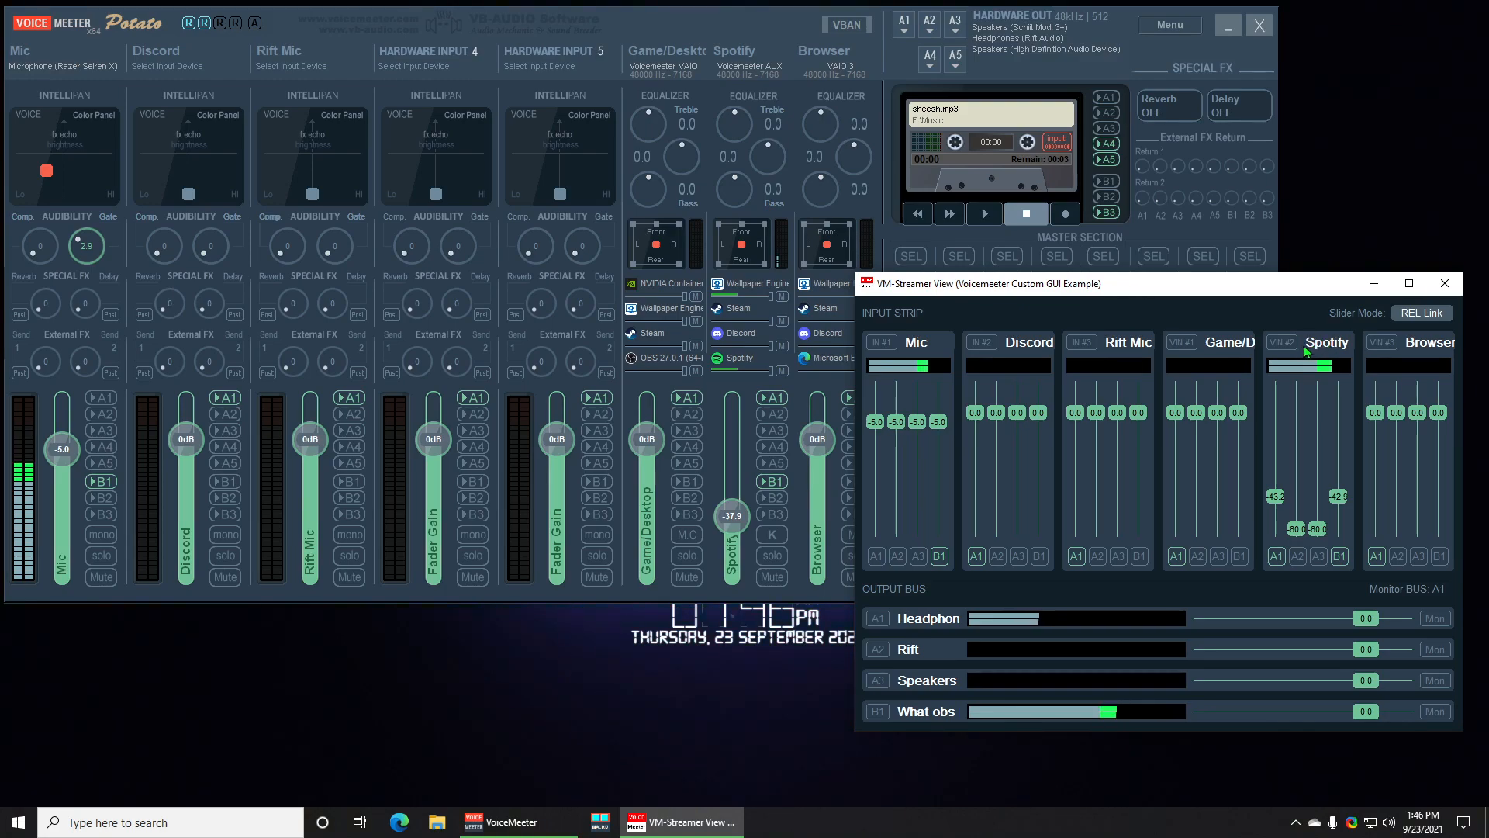
{"action": "left_click_drag", "start_coordinate": [1276, 504], "coordinate": [1345, 492]}
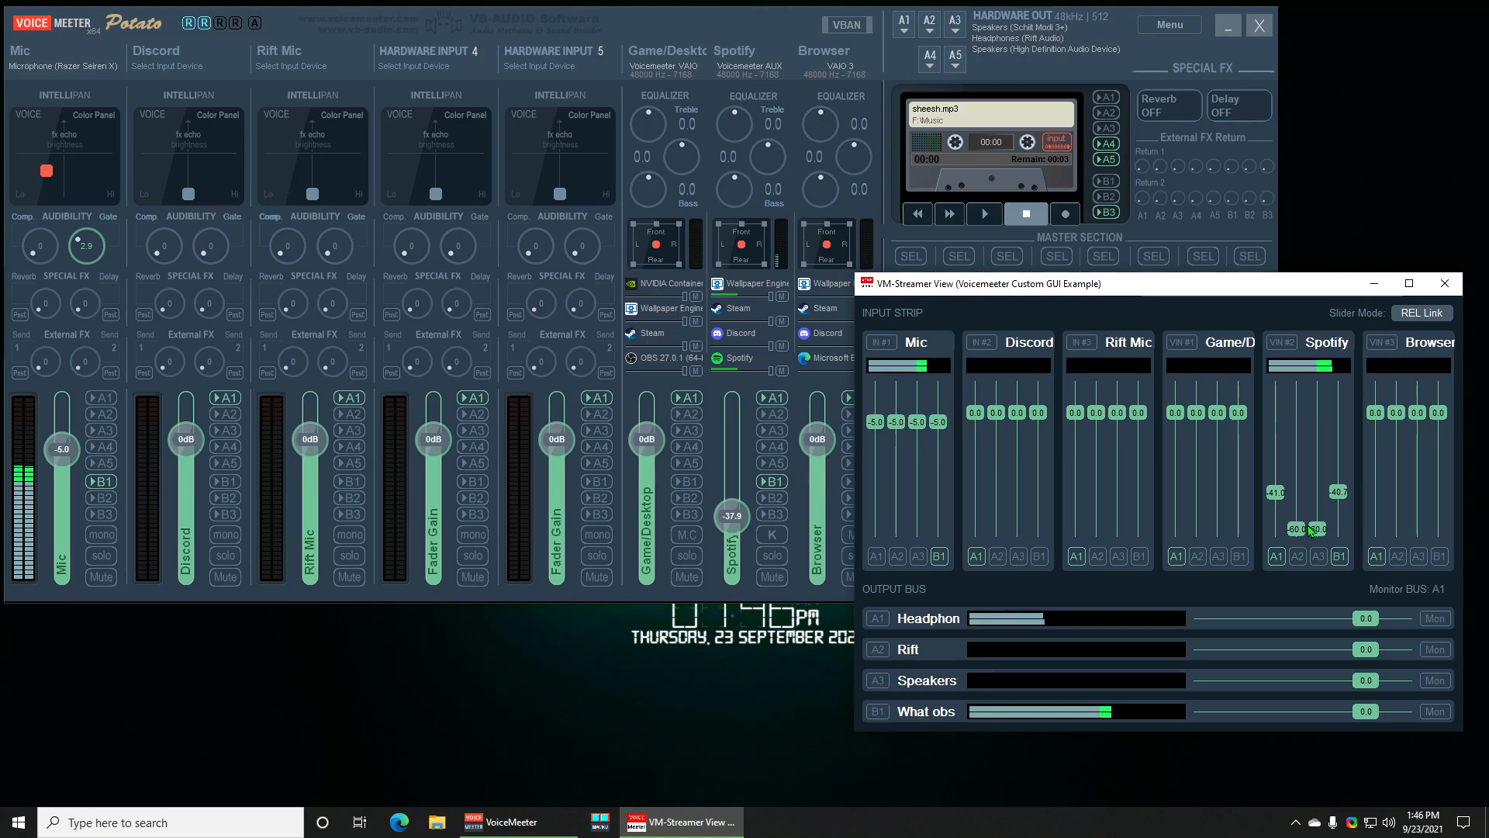
Change the slider mode to ABS Link and bring all four Spotify bus sliders to -38.6.
{"action": "left_click", "coordinate": [1424, 313]}
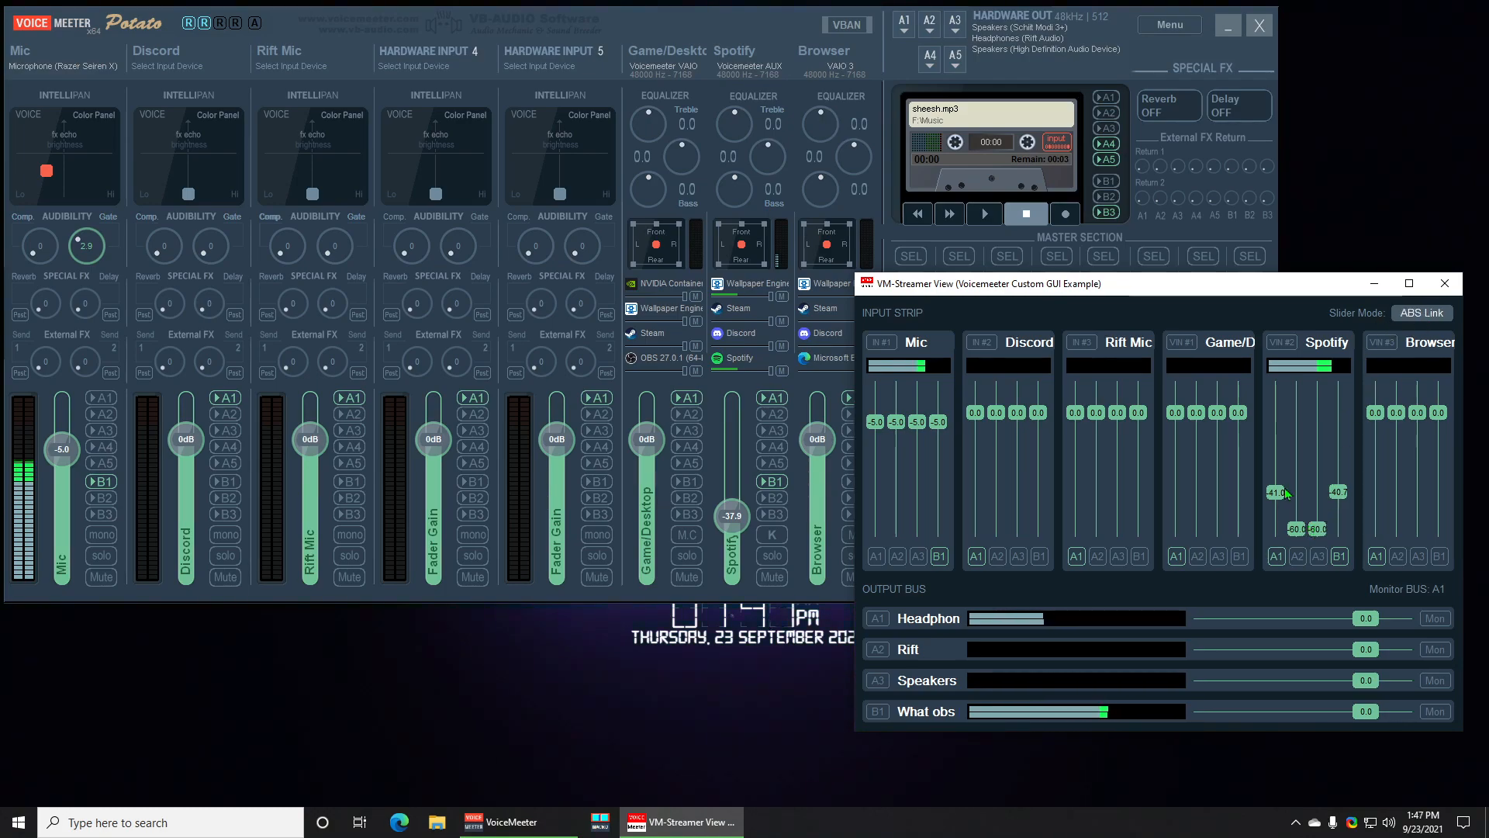
{"action": "mouse_move", "coordinate": [1338, 494]}
{"action": "left_mouse_down"}
{"action": "mouse_move", "coordinate": [1337, 511]}
{"action": "mouse_move", "coordinate": [1338, 484]}
{"action": "left_mouse_up"}
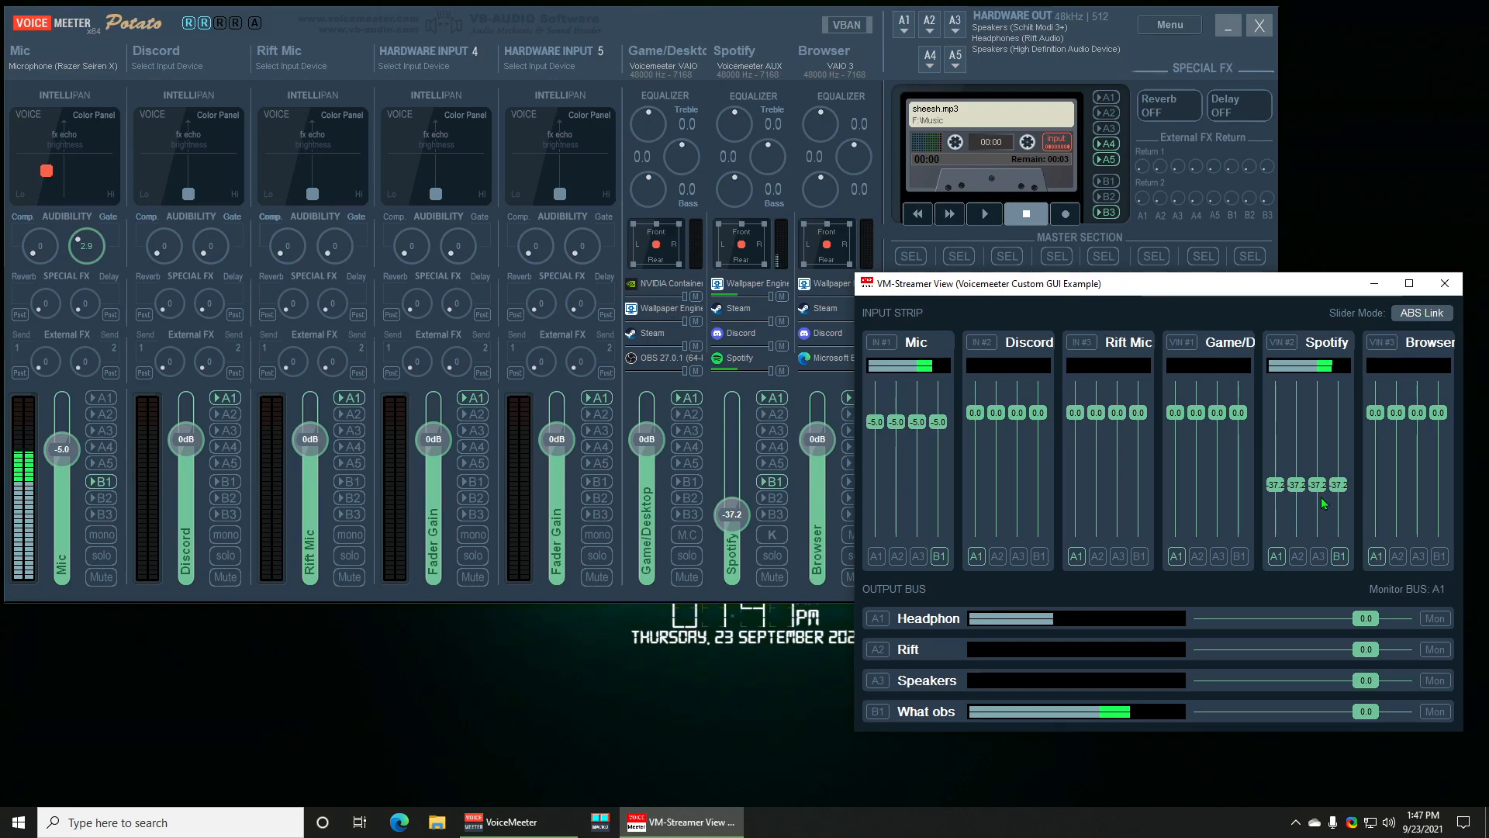
{"action": "mouse_move", "coordinate": [1338, 485]}
{"action": "left_mouse_down"}
{"action": "mouse_move", "coordinate": [1338, 508]}
{"action": "mouse_move", "coordinate": [1338, 487]}
{"action": "left_mouse_up"}
Cycle the slider mode through REL Link to NO Link.
{"action": "left_click", "coordinate": [1434, 313]}
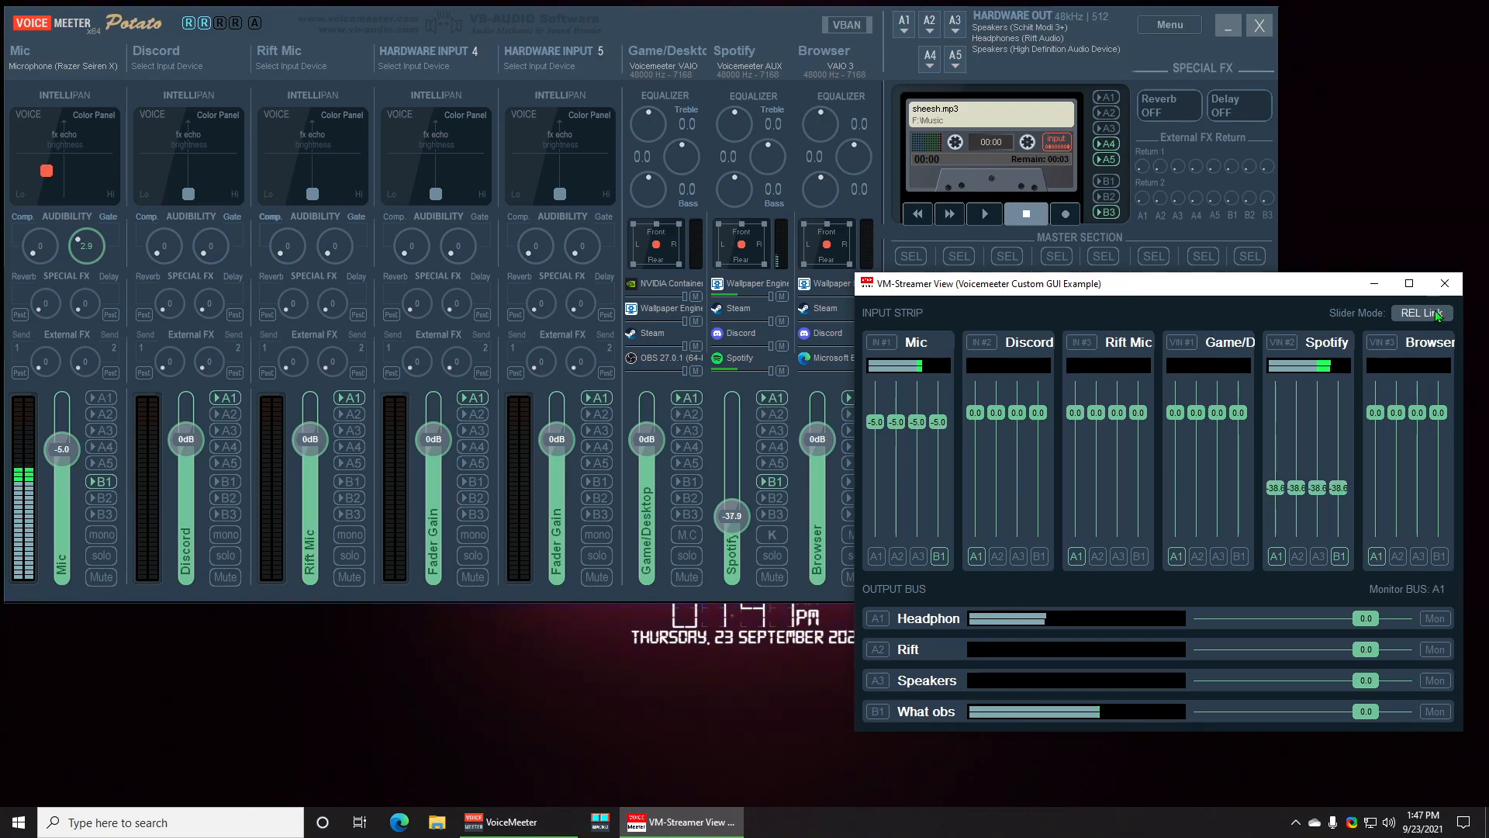
{"action": "left_click", "coordinate": [1435, 314]}
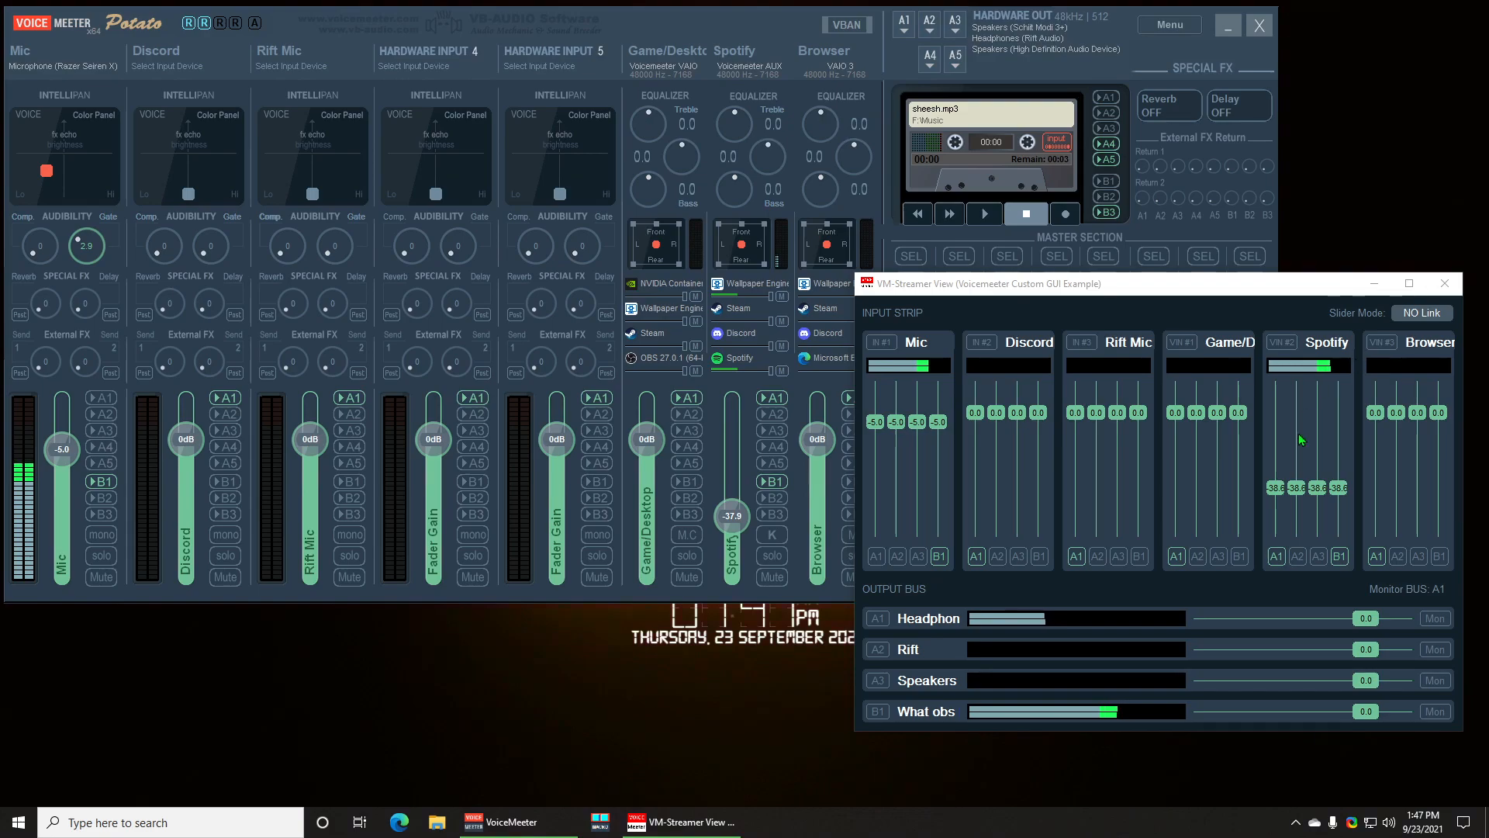
{"action": "left_click", "coordinate": [1331, 520]}
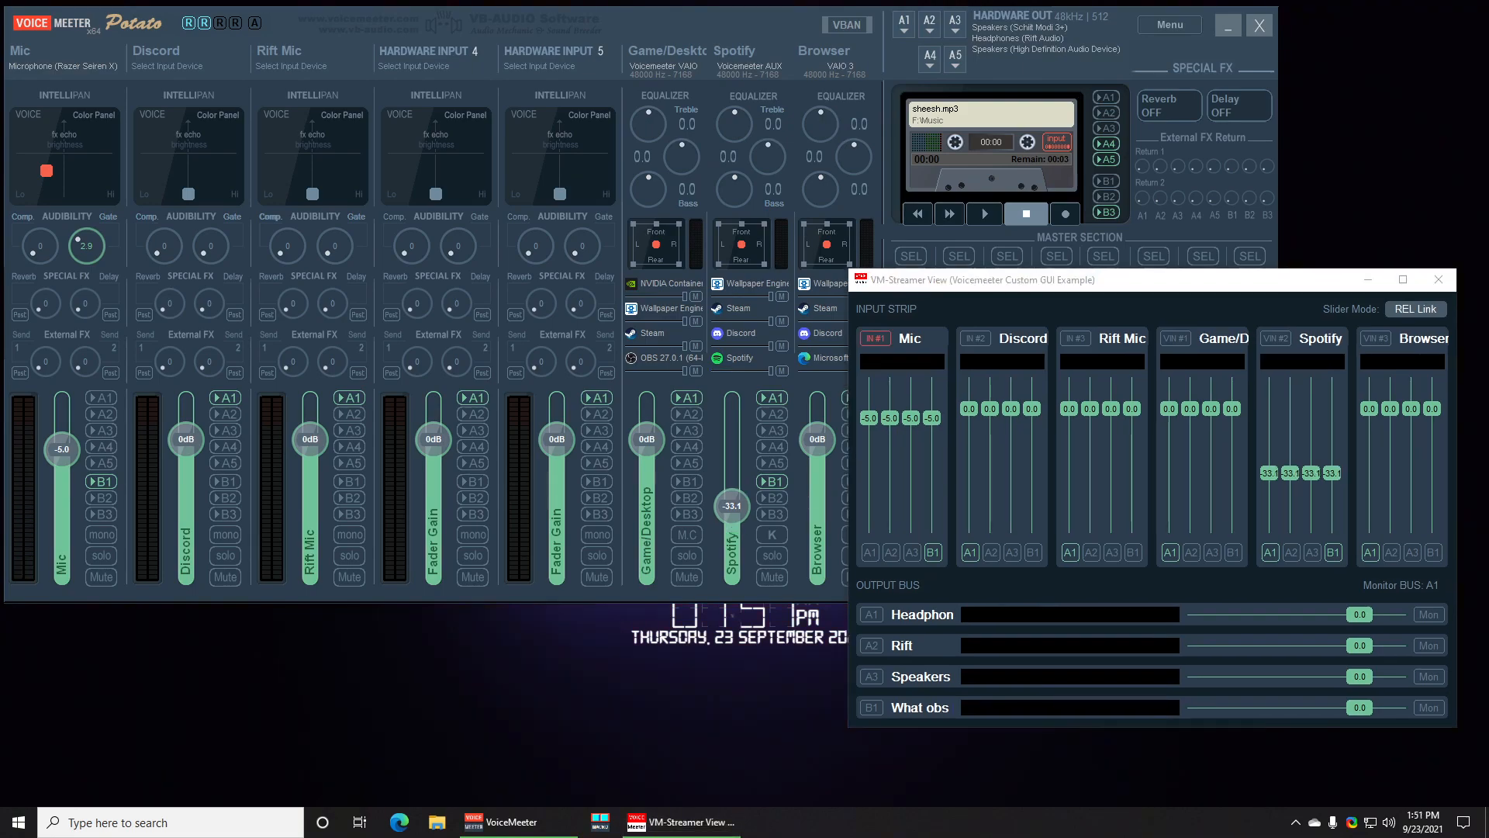
Unmute the Mic strip in VM-Streamer View, and mute and unmute the Discord strip in the Voicemeeter mixer.
{"action": "left_click", "coordinate": [883, 337]}
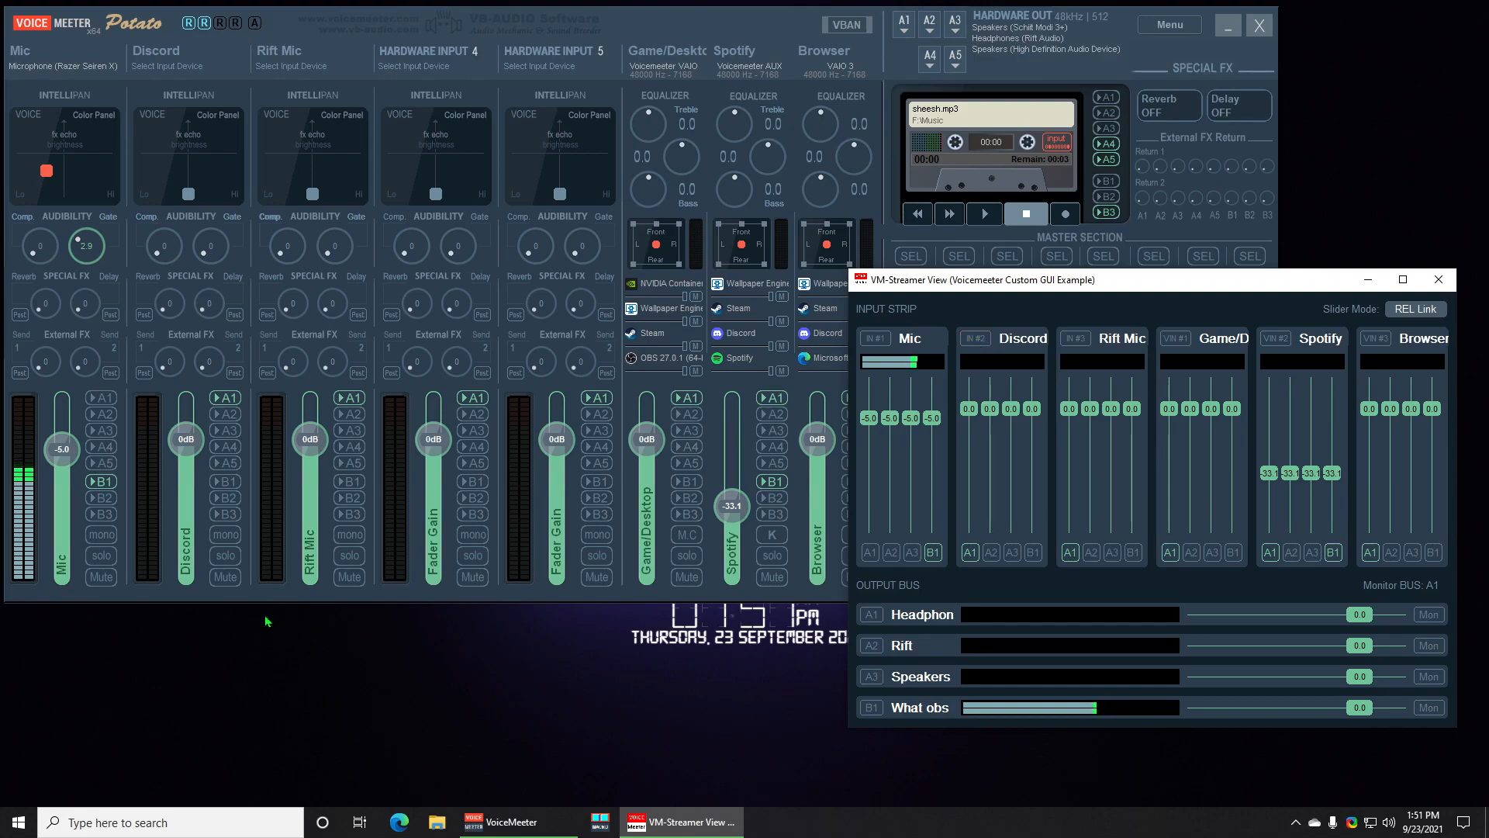
{"action": "left_click", "coordinate": [225, 578]}
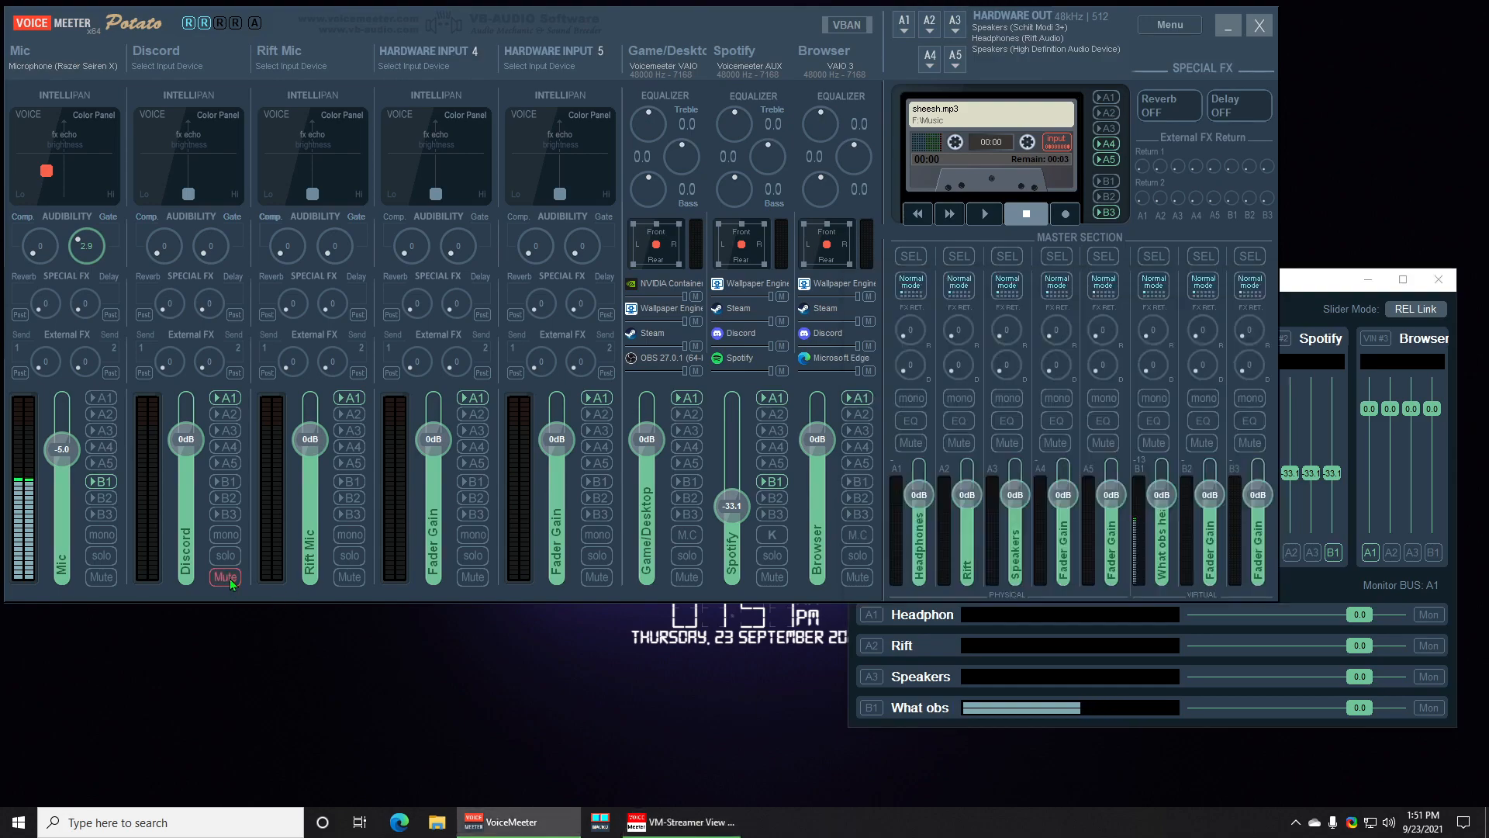
{"action": "left_click", "coordinate": [894, 366]}
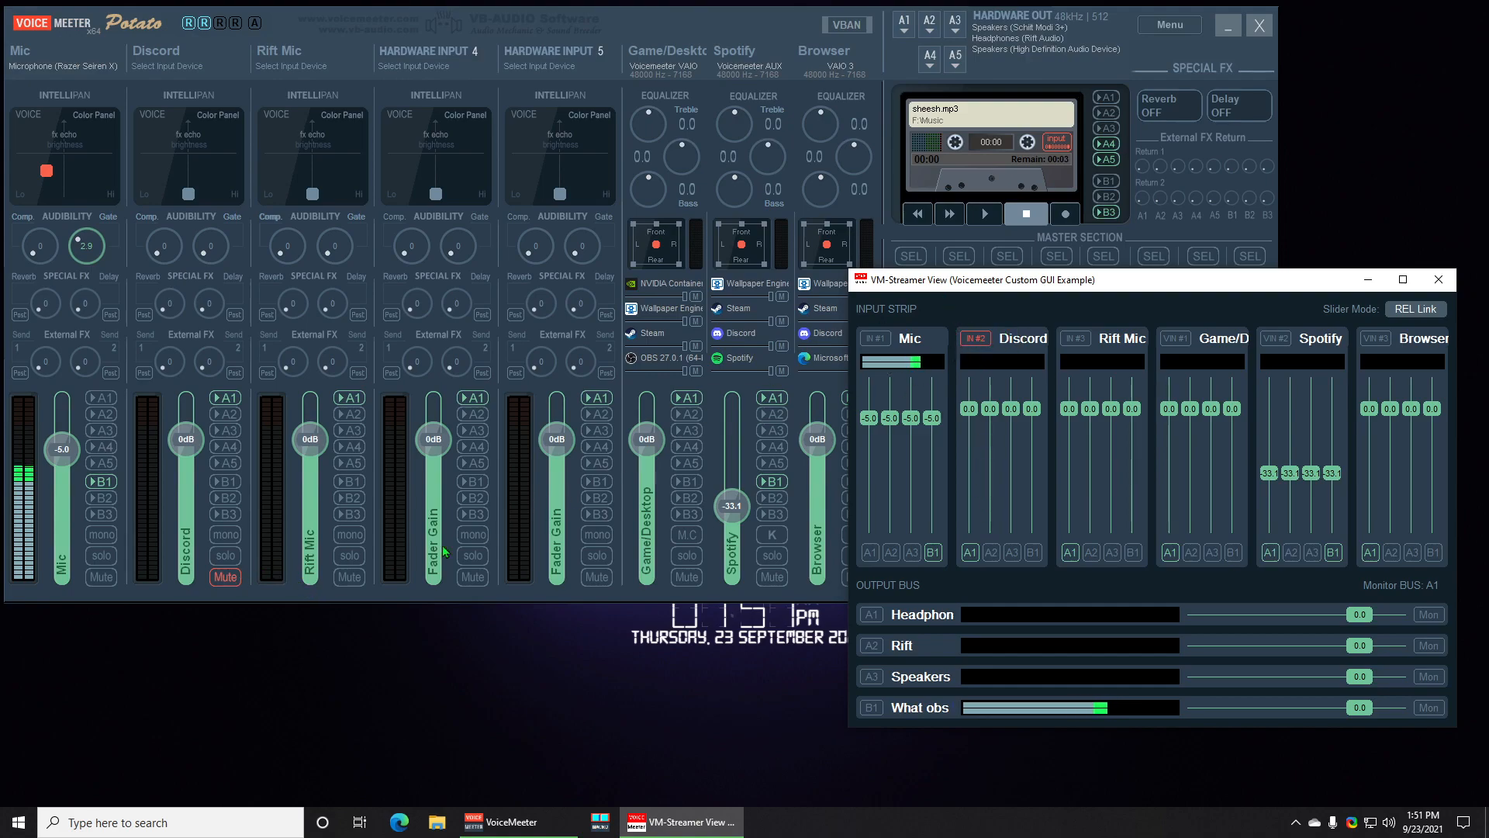
{"action": "left_click", "coordinate": [225, 579]}
{"action": "left_click", "coordinate": [1303, 354]}
Set Spotify's bus sliders to -19.5 in ABS Link mode and toggle the strip's mute from both windows, ending unmuted.
{"action": "left_click", "coordinate": [1413, 309]}
{"action": "left_click_drag", "start_coordinate": [1341, 459], "coordinate": [1283, 347]}
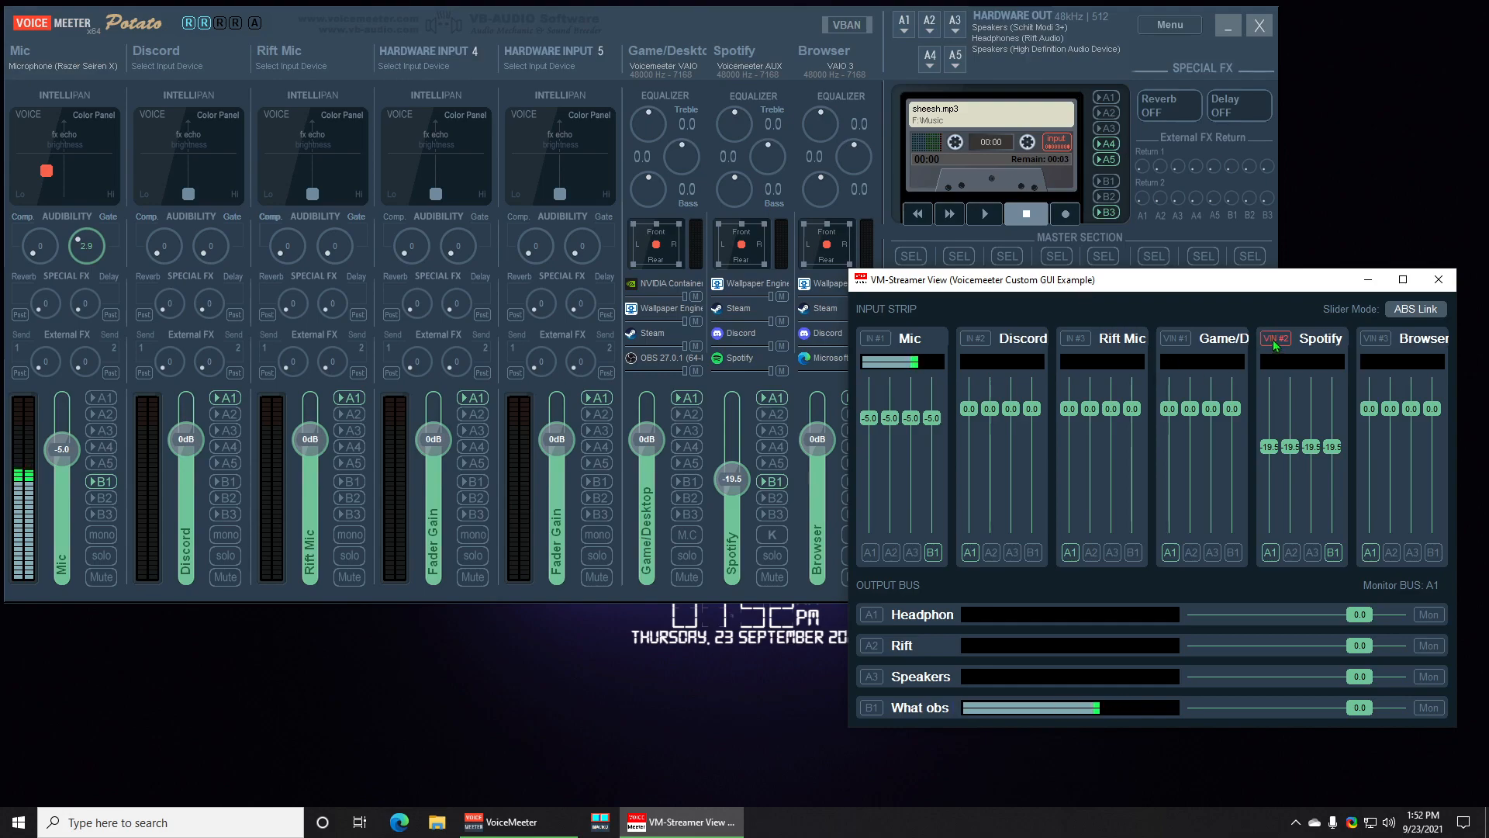
{"action": "left_click", "coordinate": [779, 580]}
{"action": "left_click", "coordinate": [779, 579]}
{"action": "left_click", "coordinate": [1322, 285]}
{"action": "left_click", "coordinate": [765, 579]}
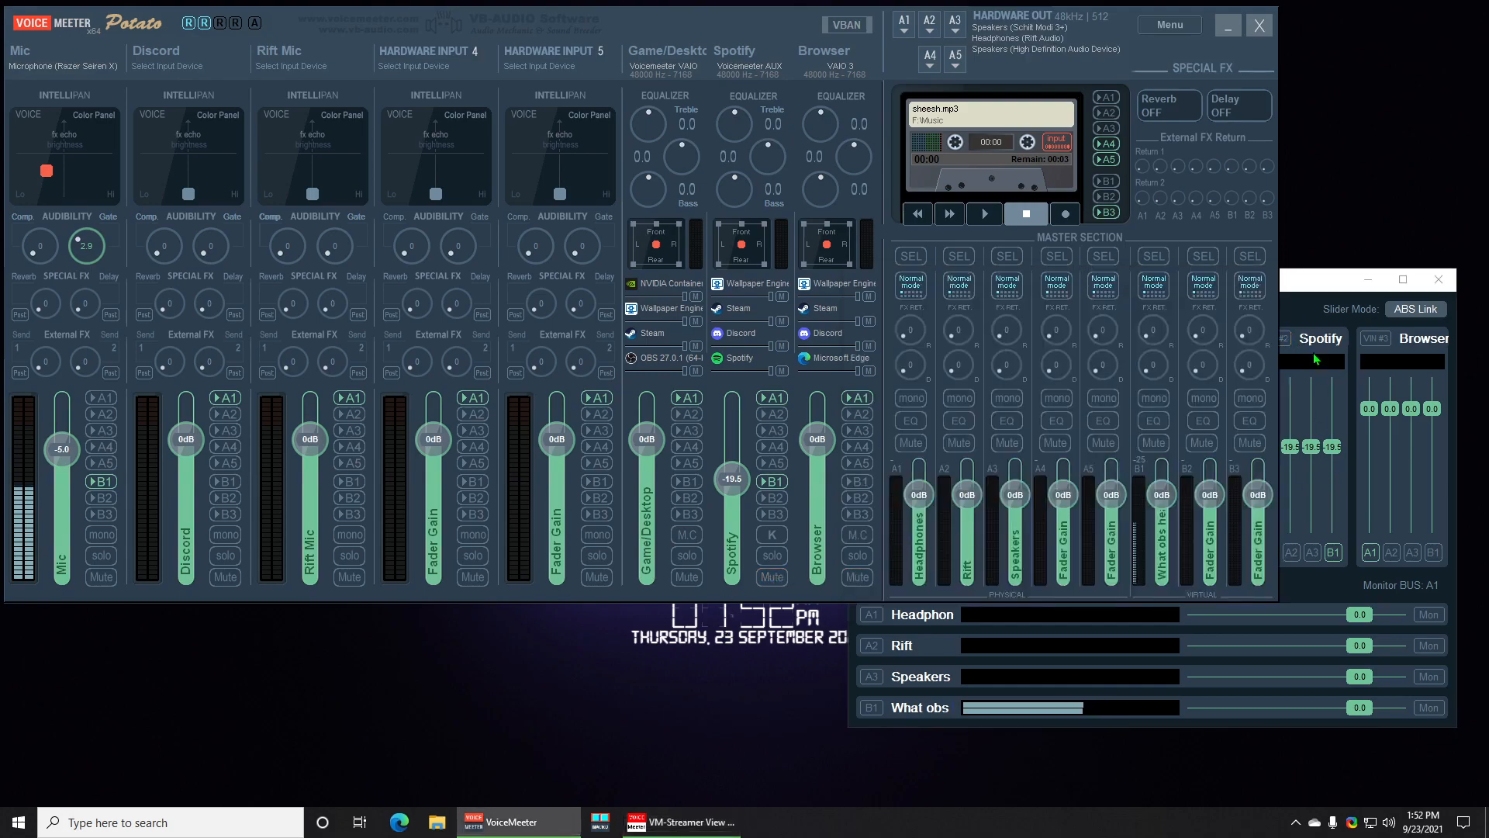
{"action": "left_click", "coordinate": [1312, 281]}
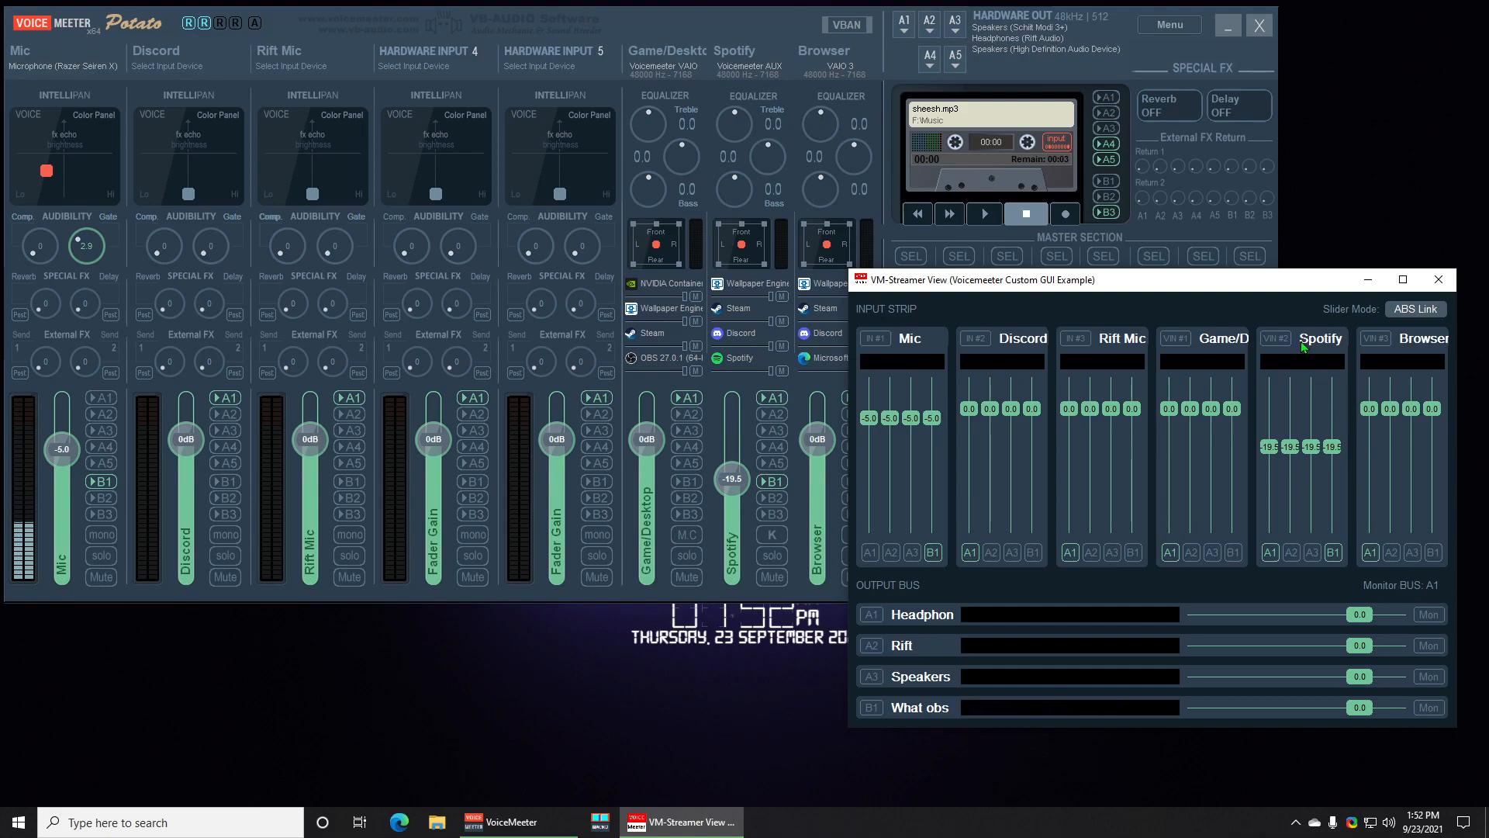
Move VM-Streamer View clear of the master section and toggle monitoring on the Headphones and Rift buses, ending with both off.
{"action": "left_click_drag", "start_coordinate": [1184, 279], "coordinate": [455, 256]}
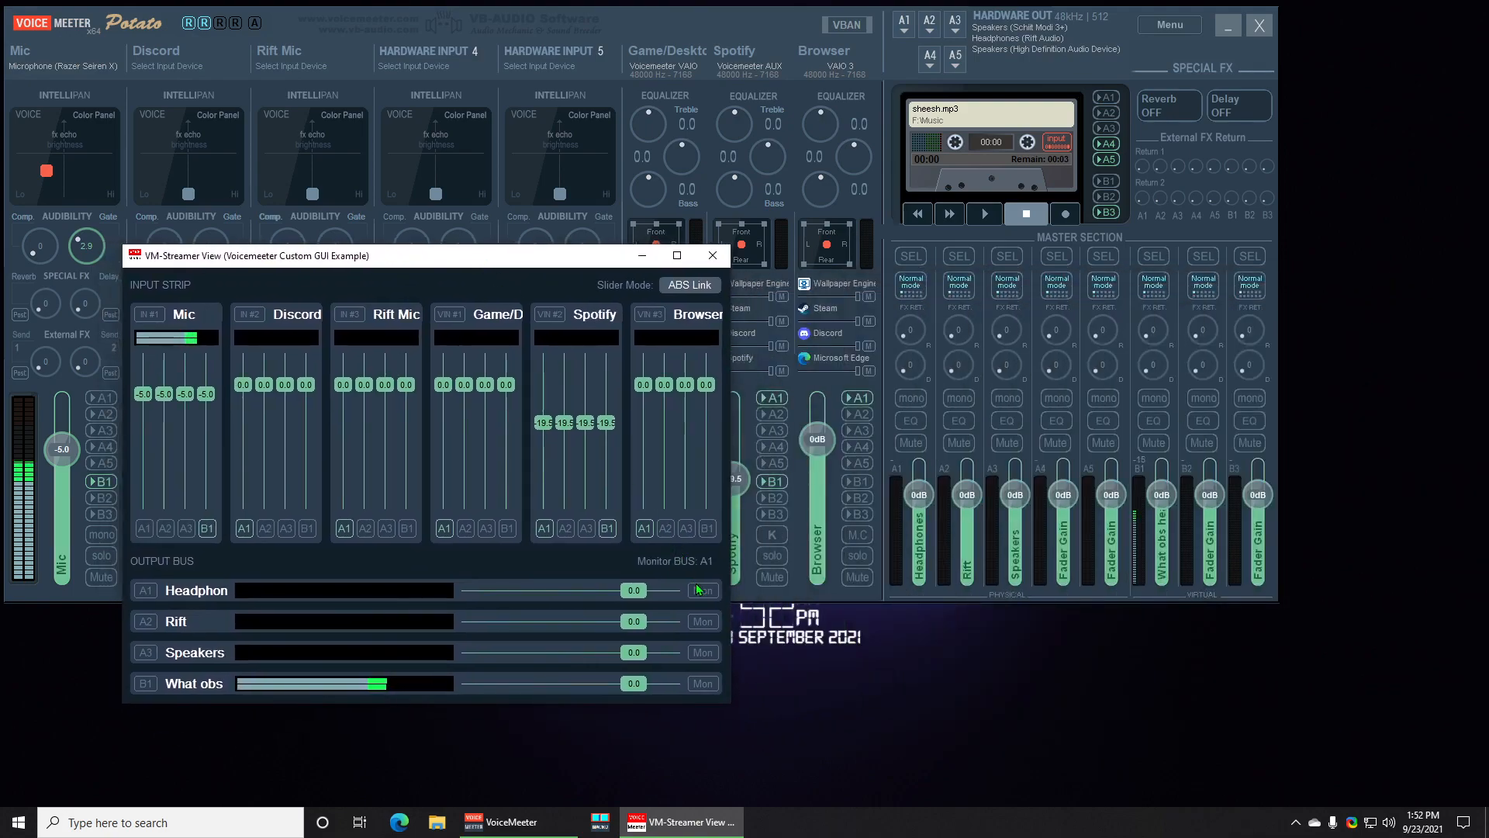
{"action": "left_click", "coordinate": [701, 591]}
{"action": "left_click", "coordinate": [703, 623]}
{"action": "left_click", "coordinate": [705, 593]}
{"action": "left_click", "coordinate": [703, 621]}
{"action": "left_click", "coordinate": [703, 592]}
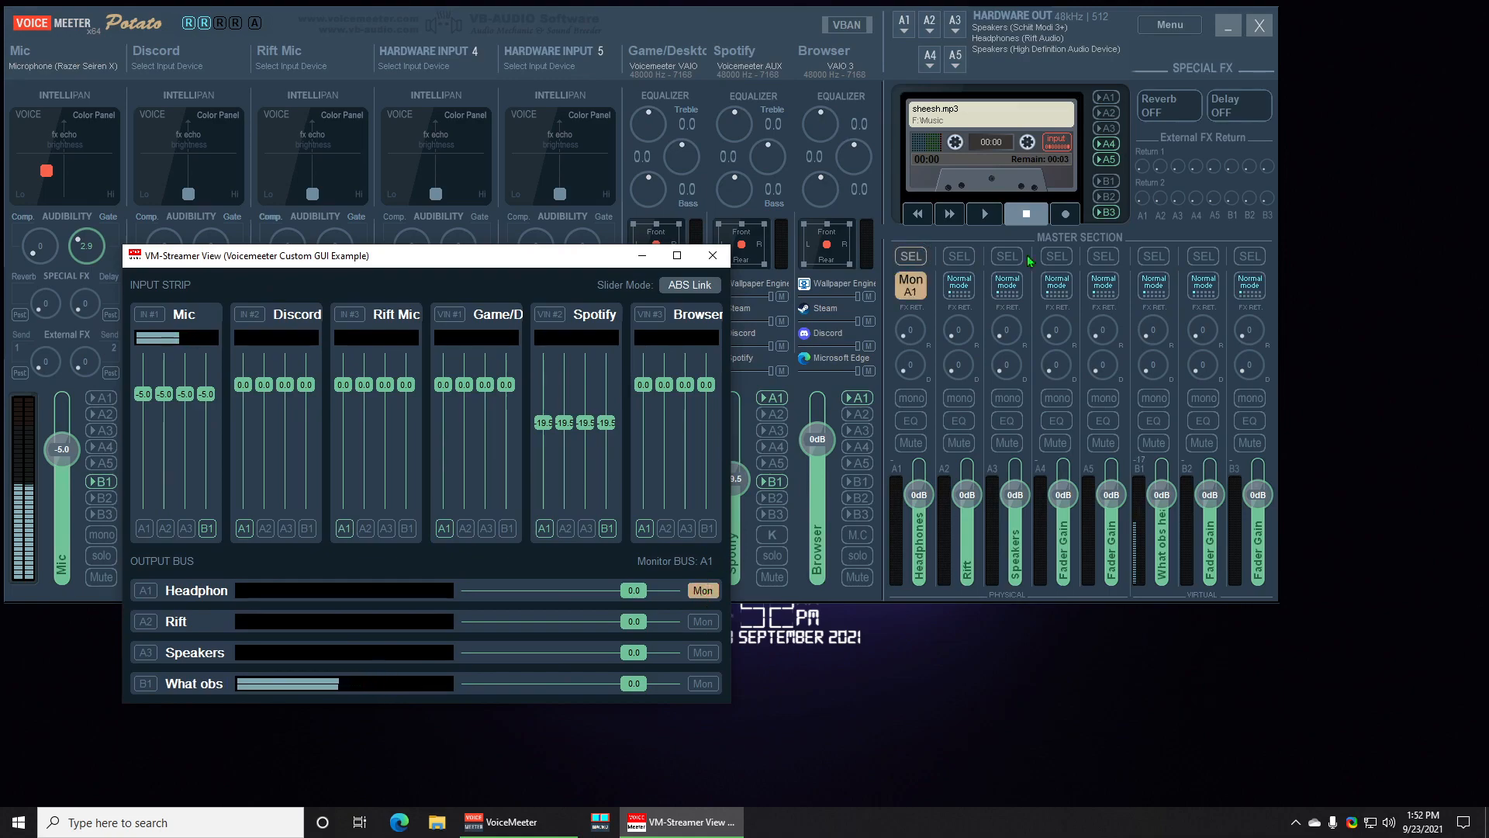
{"action": "left_click", "coordinate": [702, 592]}
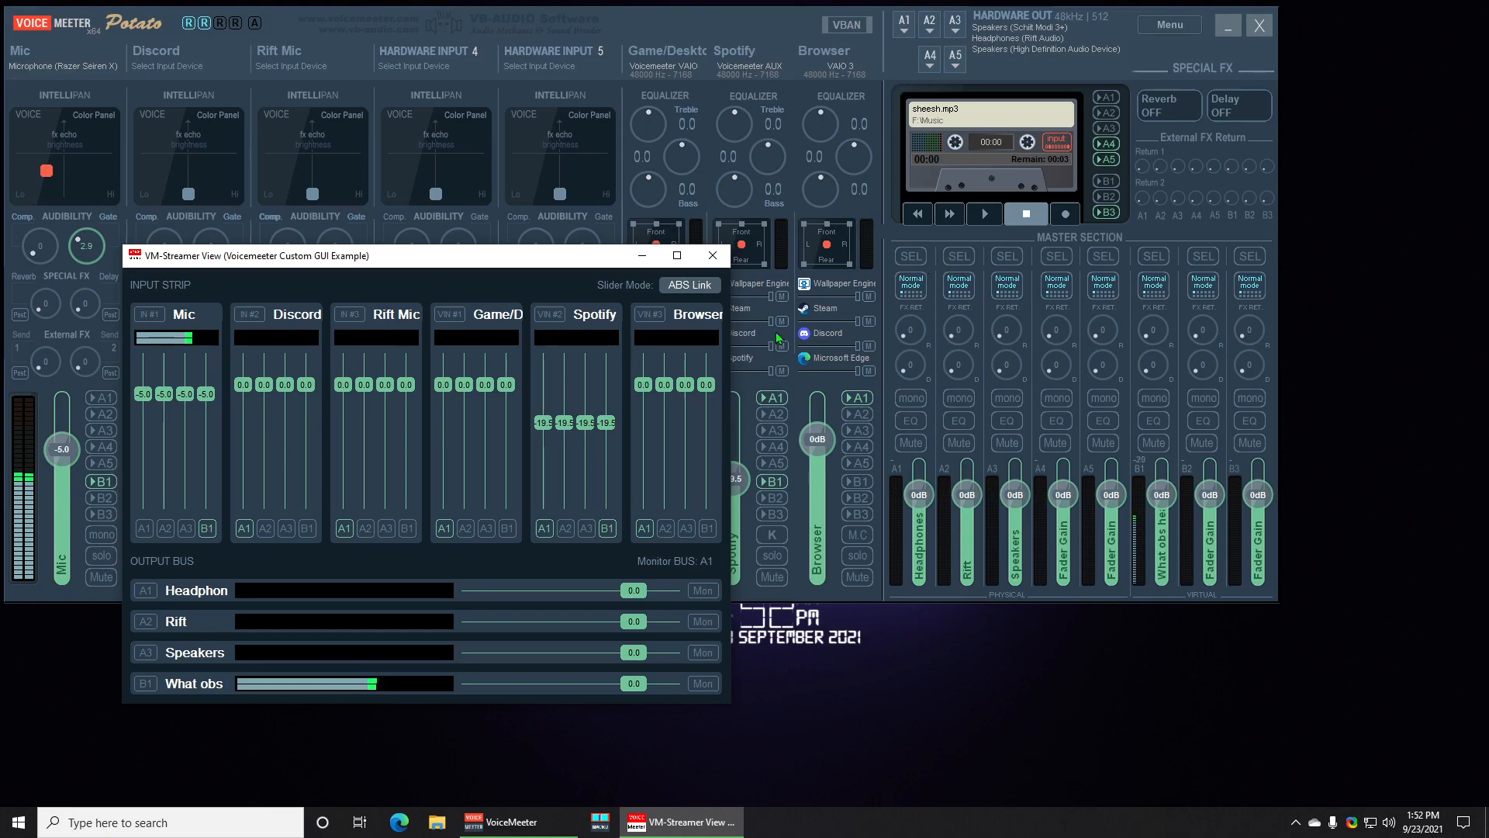
Move VM-Streamer View higher on the desktop, minimize the Voicemeeter mixer, and enlarge the VM-Streamer View window.
{"action": "left_click_drag", "start_coordinate": [514, 256], "coordinate": [493, 134]}
{"action": "left_click", "coordinate": [1229, 28]}
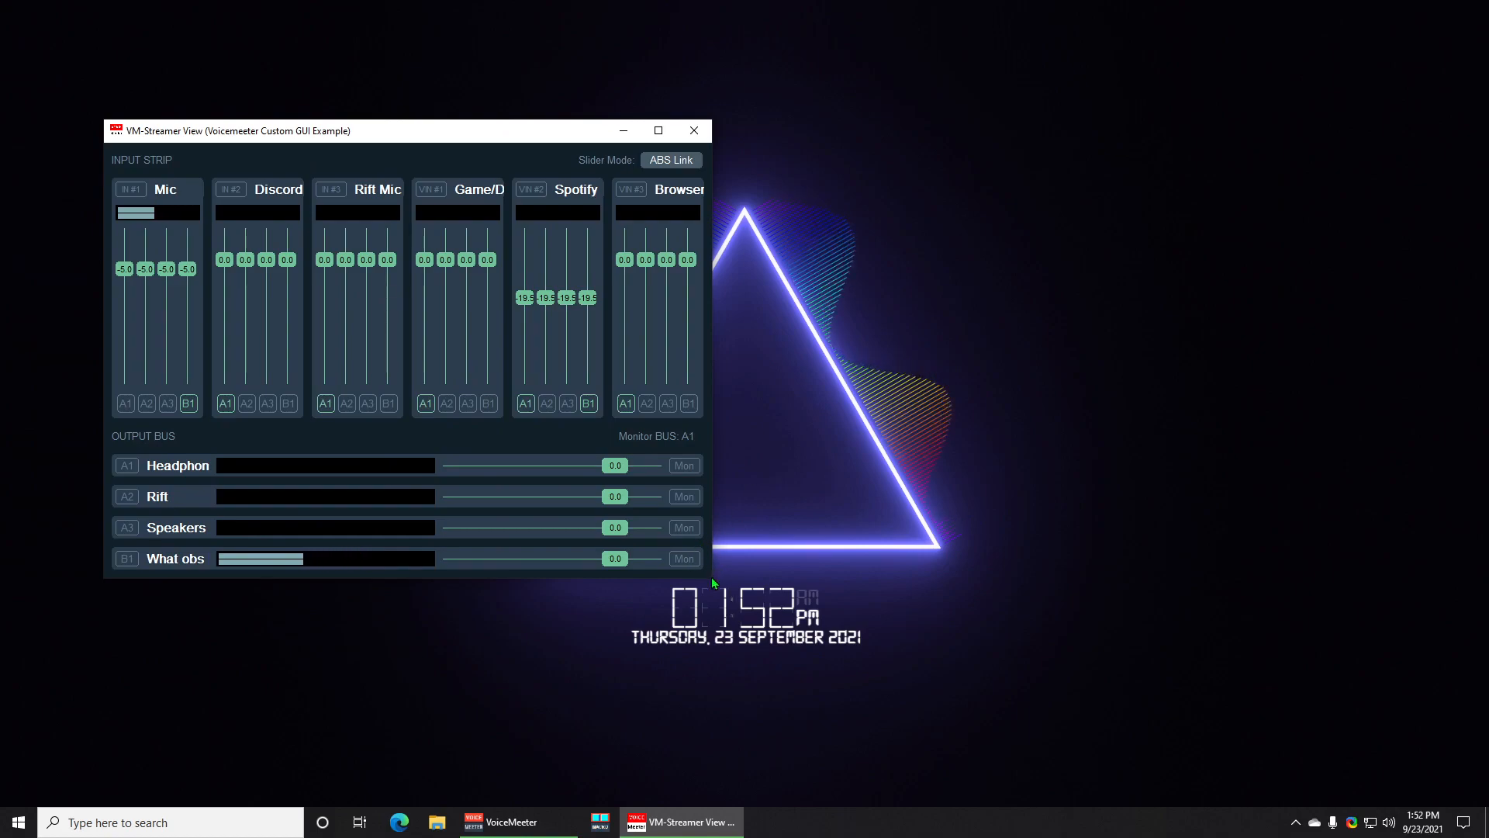
{"action": "left_click_drag", "start_coordinate": [710, 577], "coordinate": [1146, 730]}
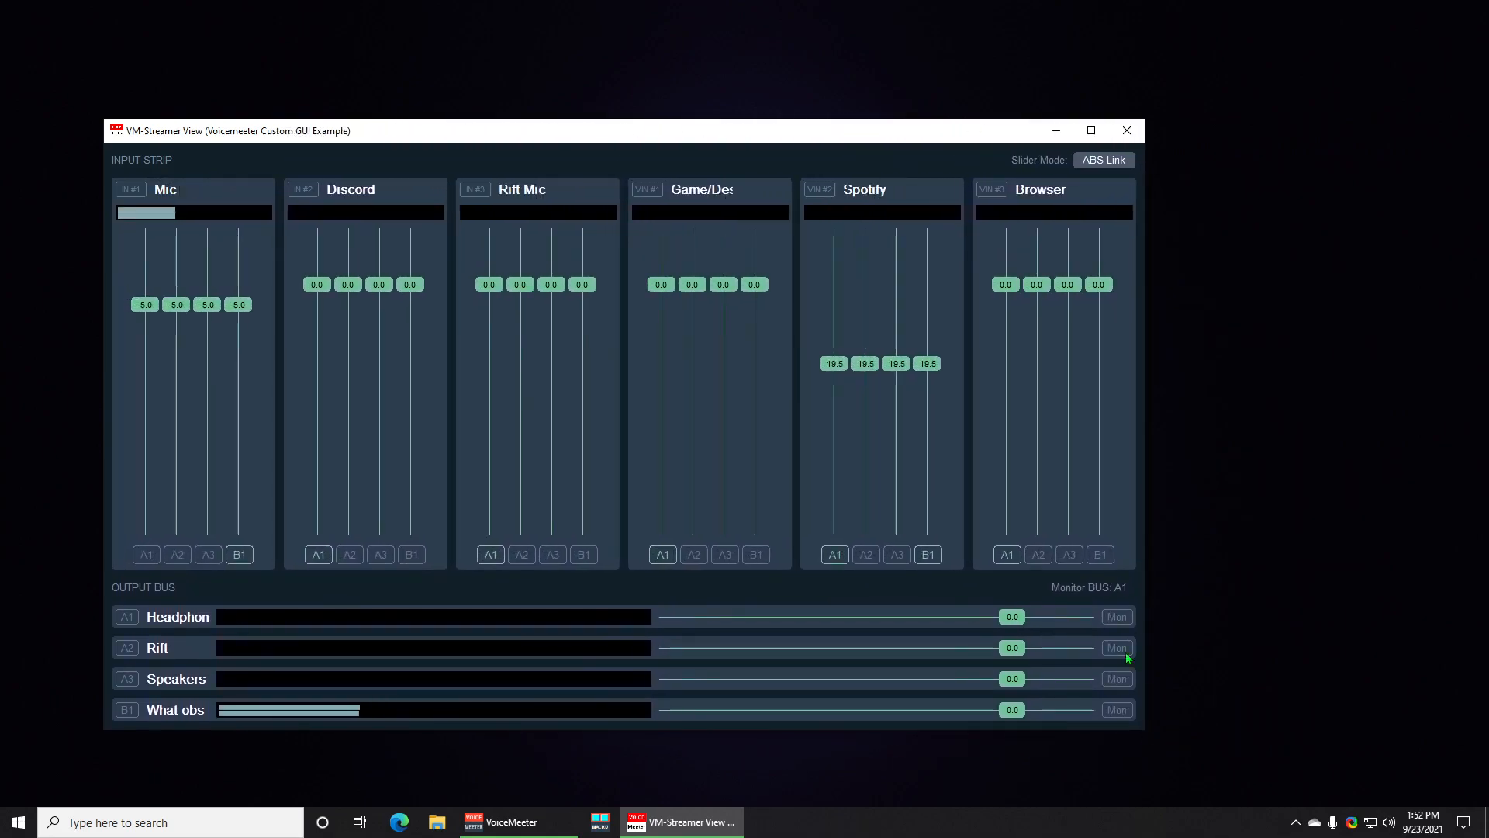
Reposition the enlarged VM-Streamer View, and restore the Voicemeeter mixer in front of it, moved toward the desktop's centre.
{"action": "left_click_drag", "start_coordinate": [598, 132], "coordinate": [759, 95]}
{"action": "left_click", "coordinate": [512, 822]}
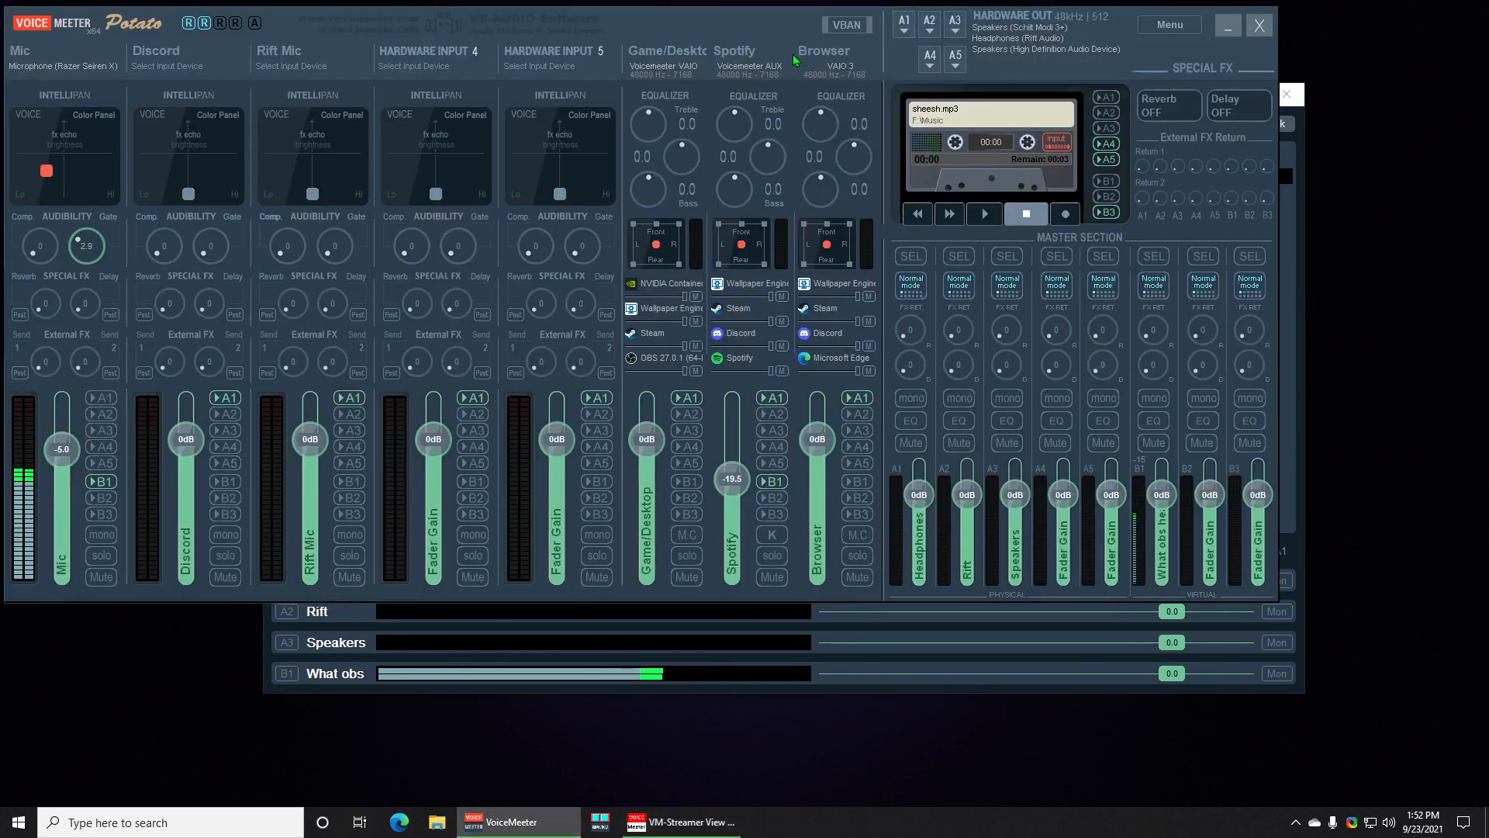
{"action": "left_click_drag", "start_coordinate": [785, 26], "coordinate": [904, 67]}
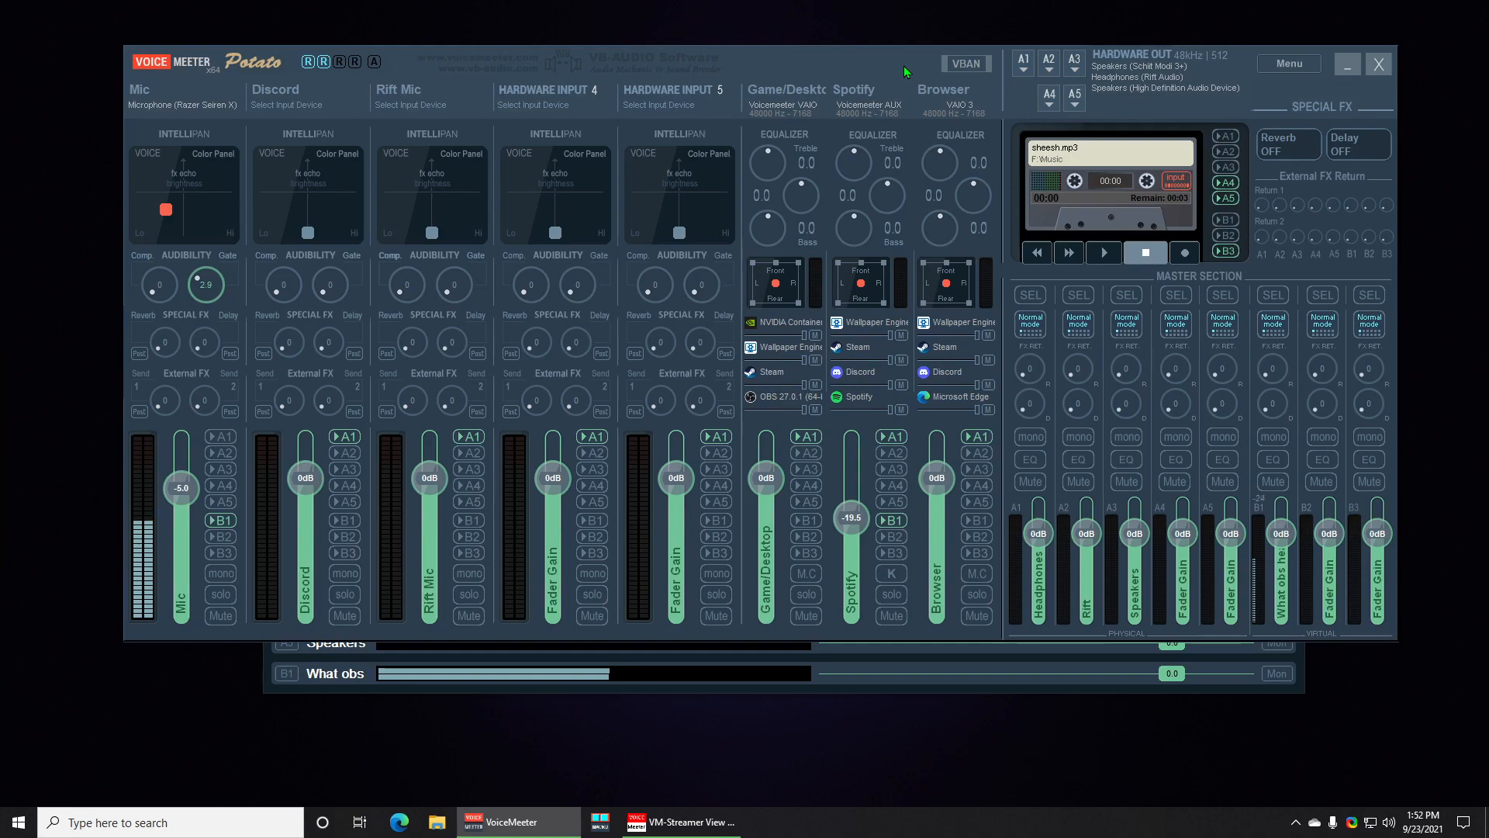